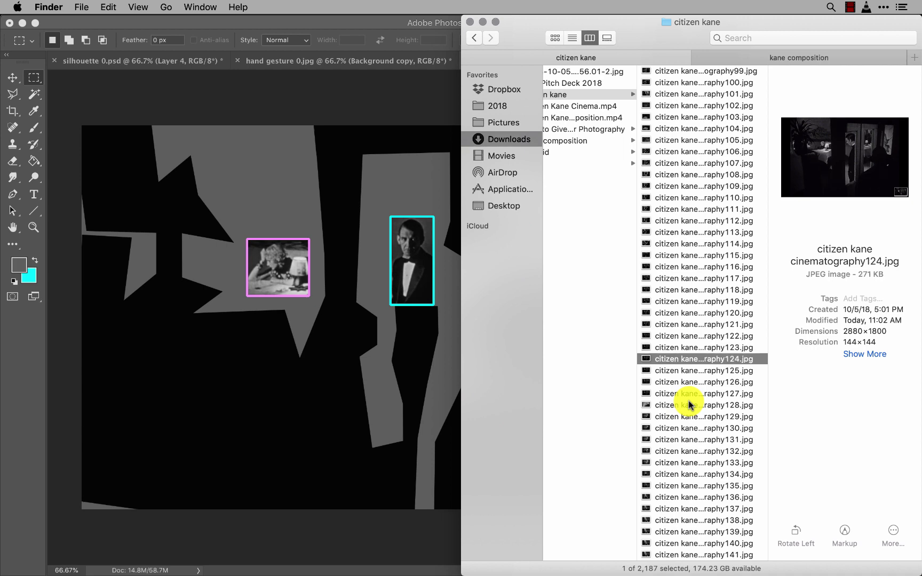
Examine the stills after citizen kane cinematography124.jpg, enlarging citizen kane cinematography128.jpg and citizen kane cinematography129.jpg.
key(Down)
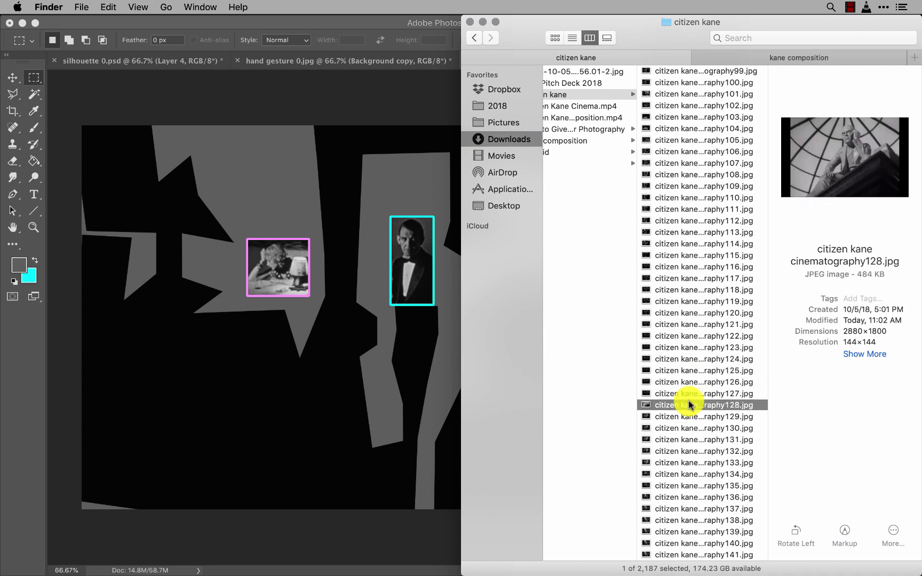
key(Down)
key(Up)
key(space)
key(space)
key(Down)
key(space)
key(space)
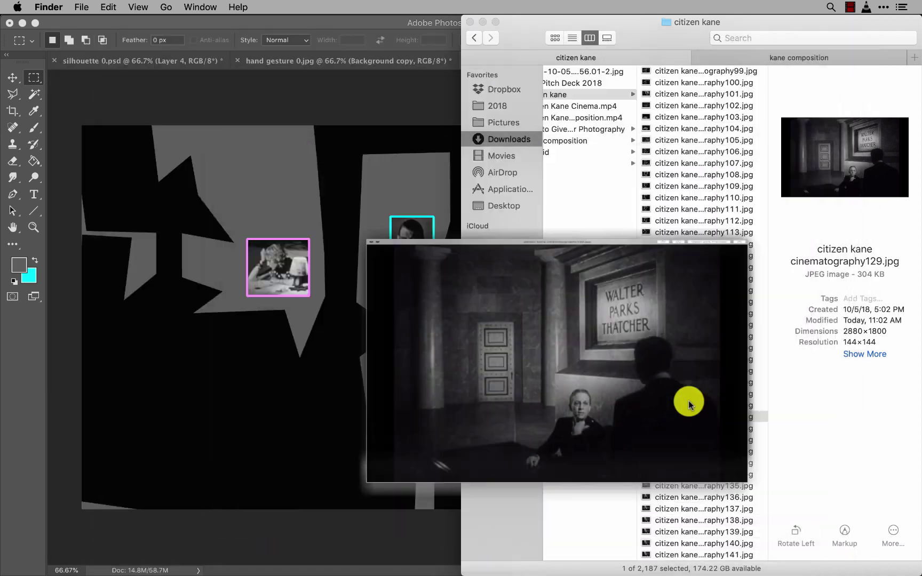
Browse the stills from citizen kane cinematography130.jpg to citizen kane cinematography136.jpg and compare their compositions.
key(Down)
key(Down)
key(Down)
key(Down)
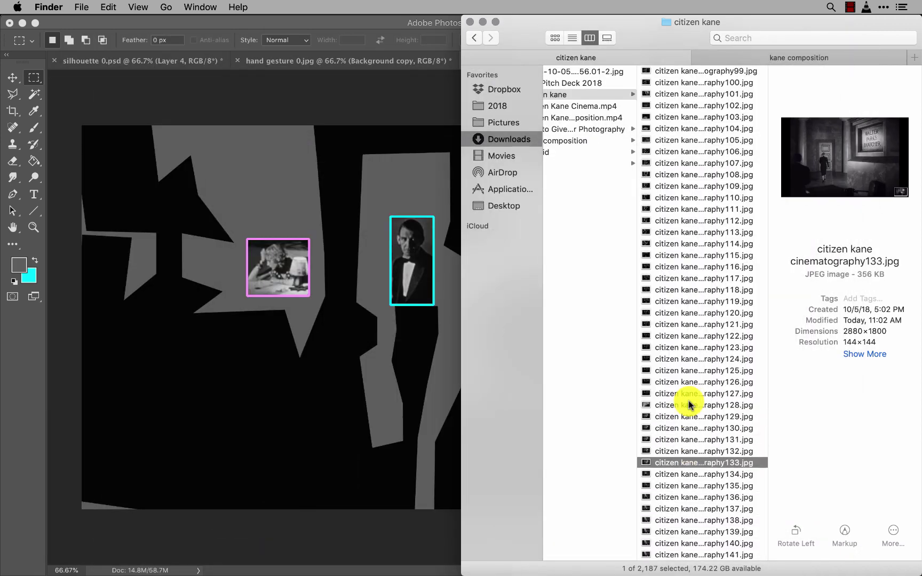
key(Down)
key(Down)
key(Down)
key(Down)
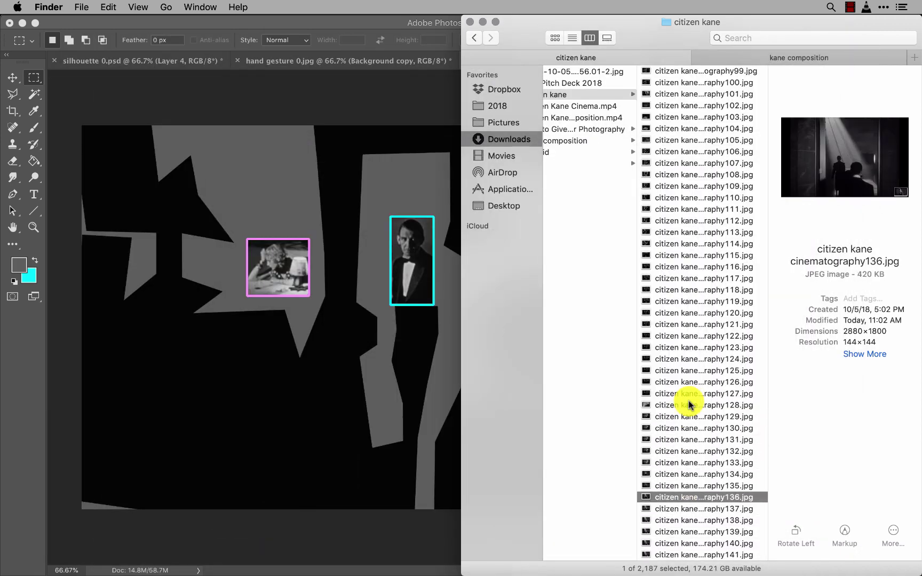
key(Up)
key(Up)
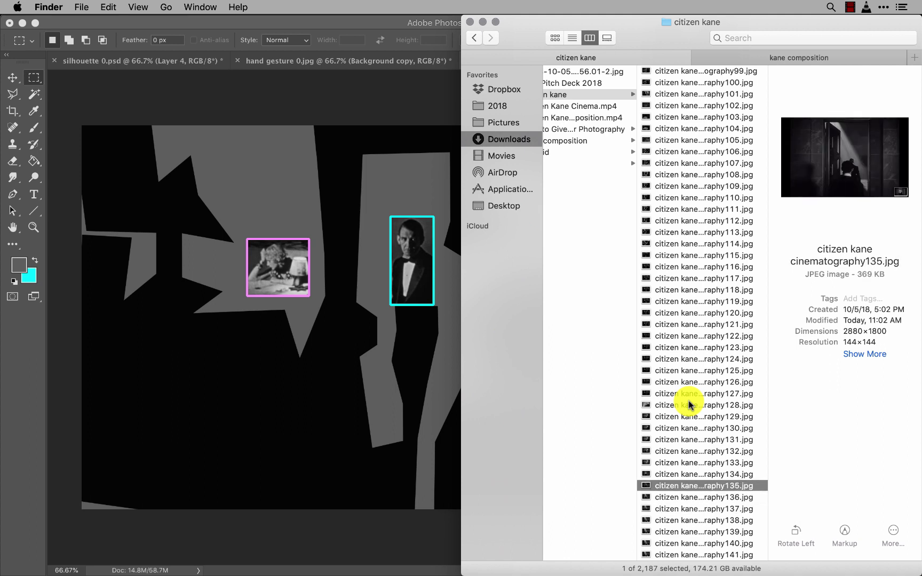
key(Up)
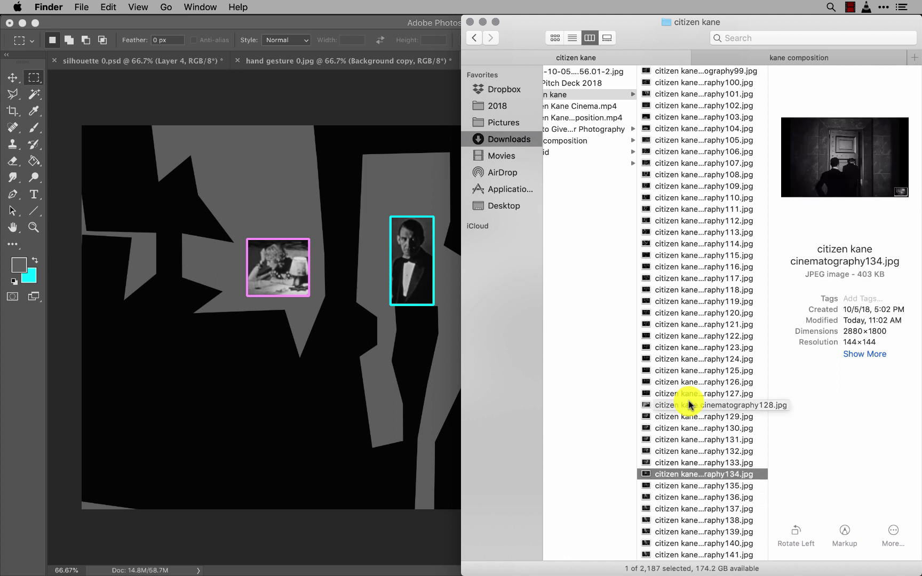
key(Down)
key(Down)
key(Down)
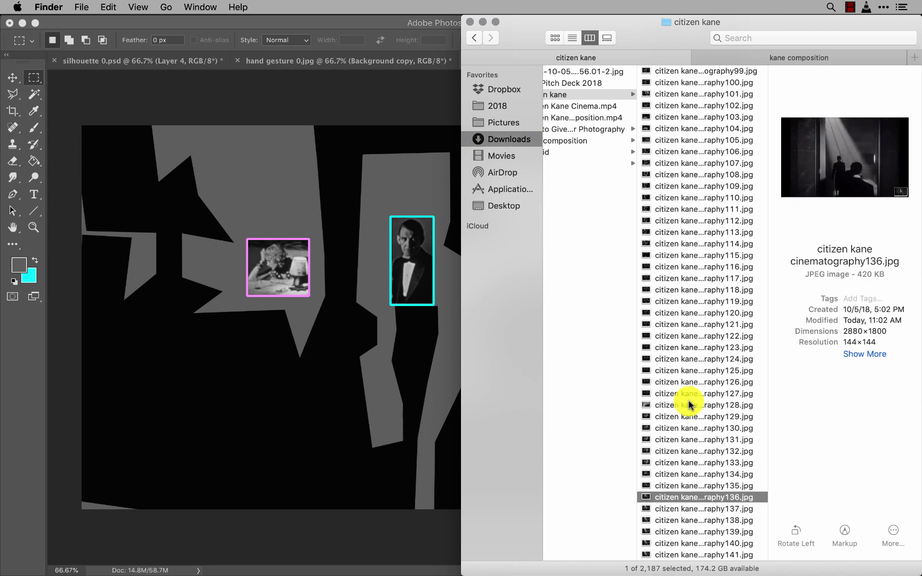
View citizen kane cinematography136.jpg enlarged and compare it with the neighbouring stills up to citizen kane cinematography138.jpg.
key(Up)
key(space)
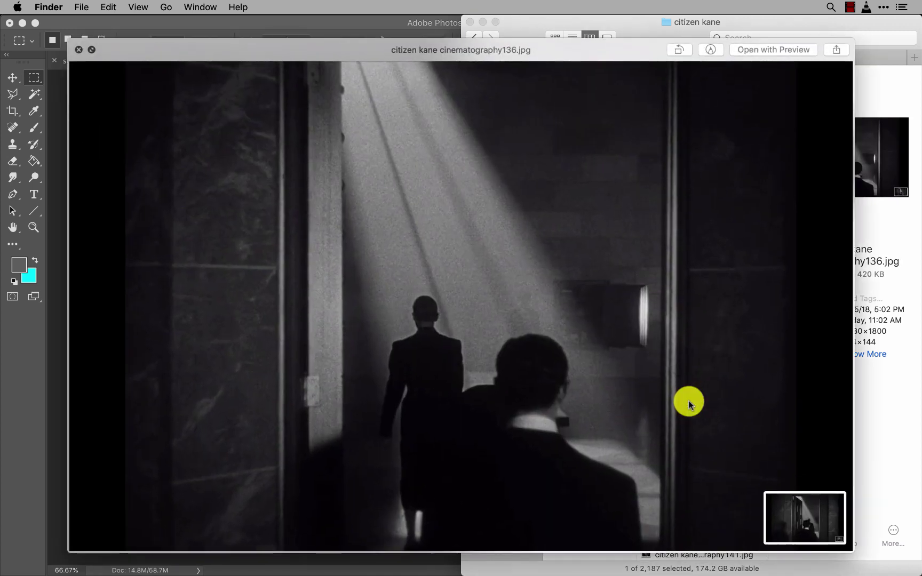
key(space)
key(Down)
key(Down)
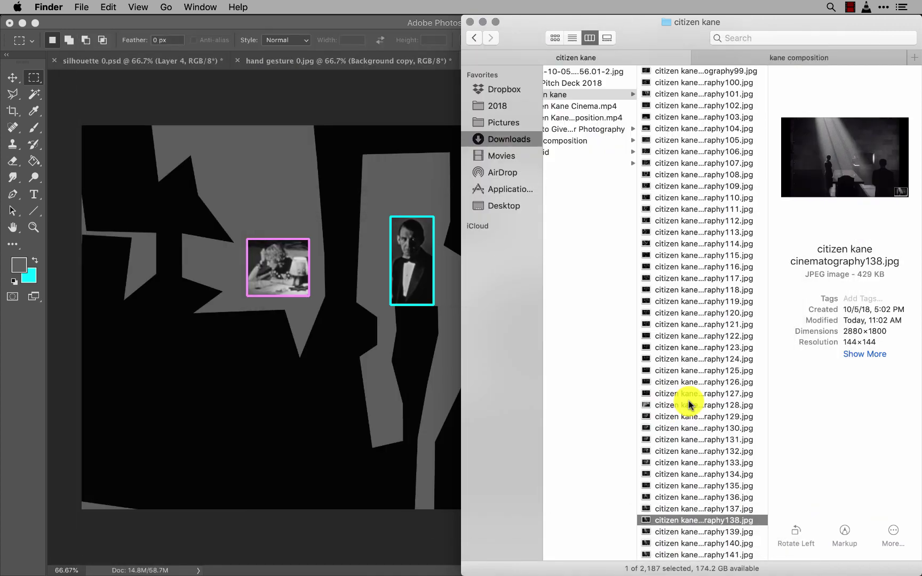
key(Up)
key(Up)
key(space)
key(space)
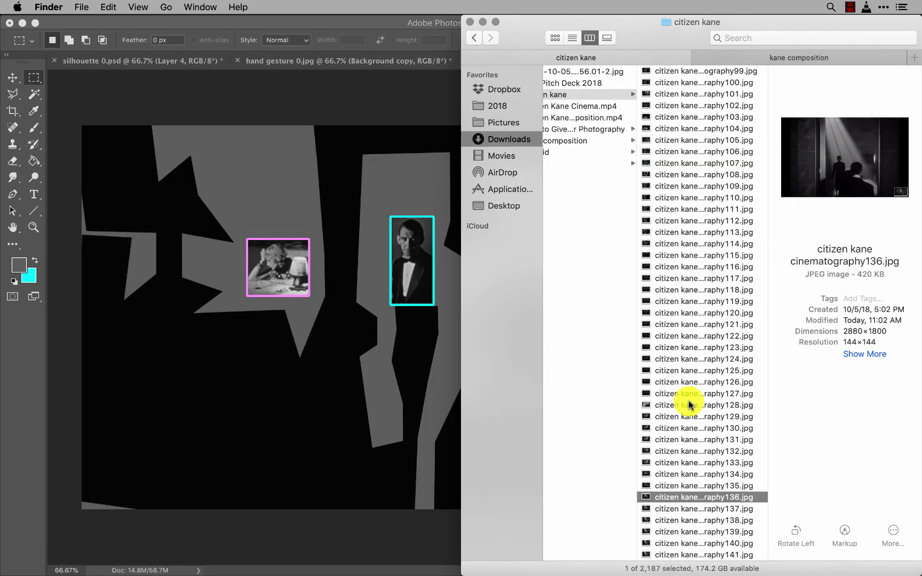
Go back through the scene's stills and select citizen kane cinematography129.jpg.
key(Up)
key(Up)
key(Up)
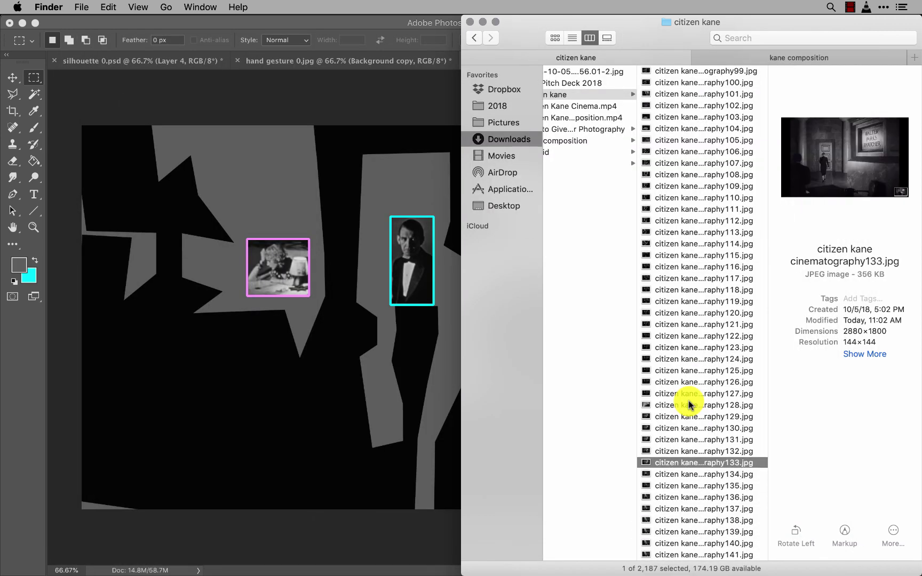
key(Down)
key(Up)
key(Up)
key(Up)
key(Up)
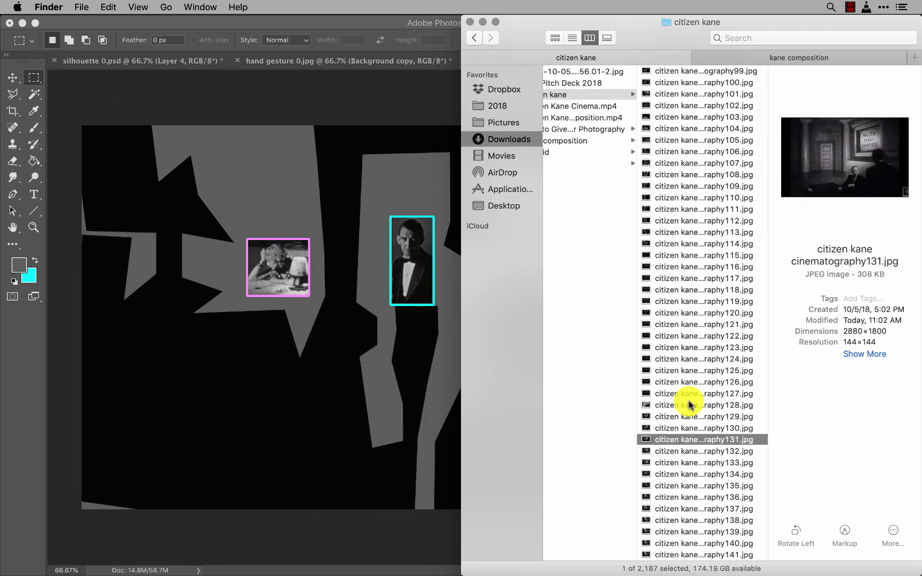
key(Up)
key(Up)
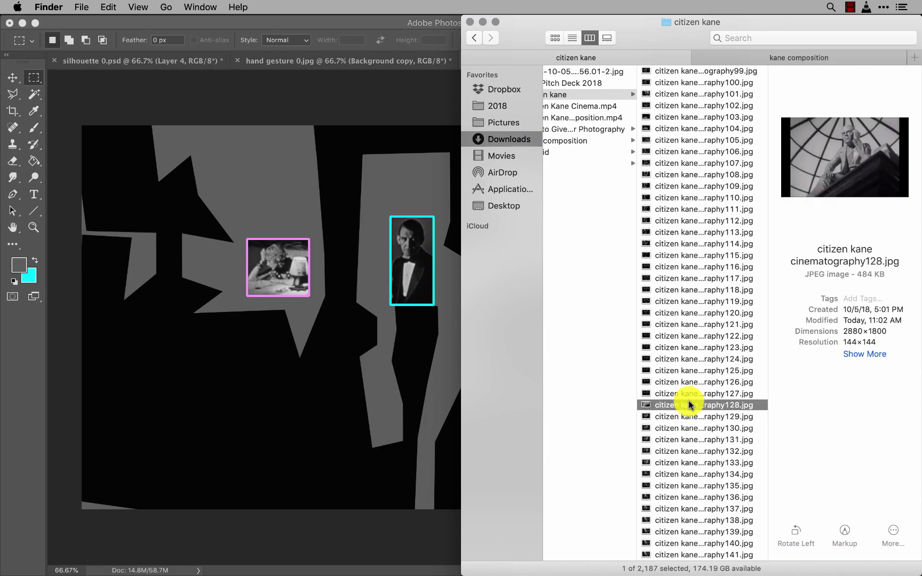
key(Down)
Switch to the WordPress post in Safari and add the heading "## Entering the vault" at its end.
mouse_move(511, 562)
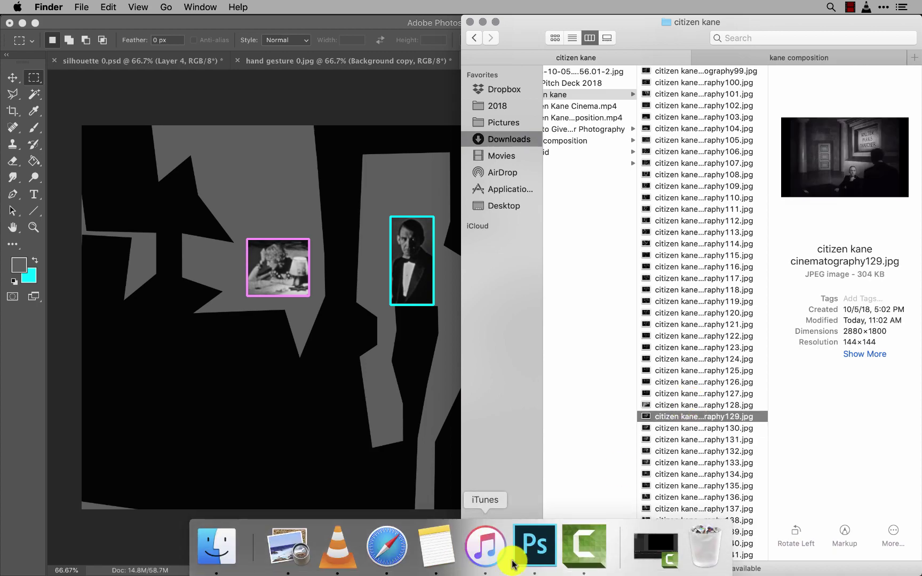
click(382, 543)
scroll(511, 414, down, 15)
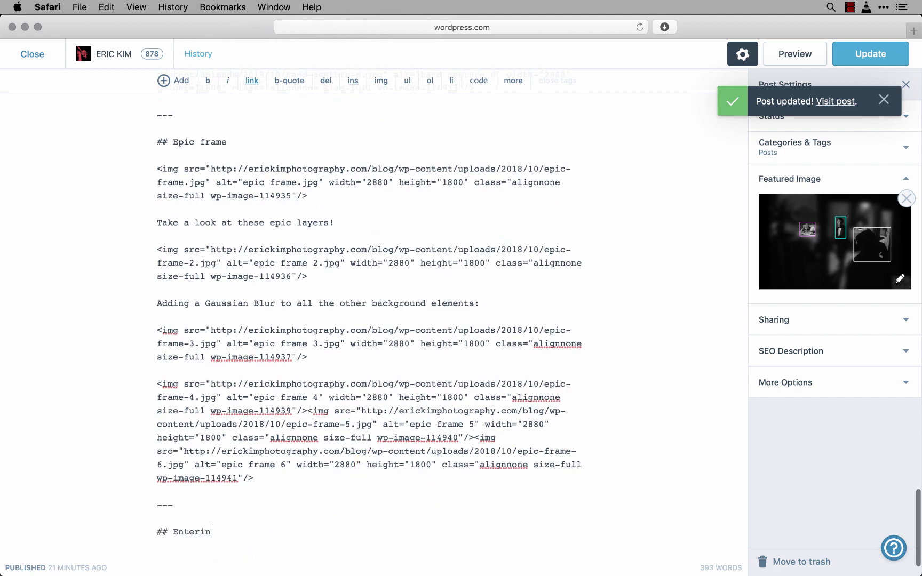
Insert citizen kane cinematography129.jpg from Finder below the heading and add "Probably one of the most epic 'long one shot' scenes:" under it.
key(super+Tab)
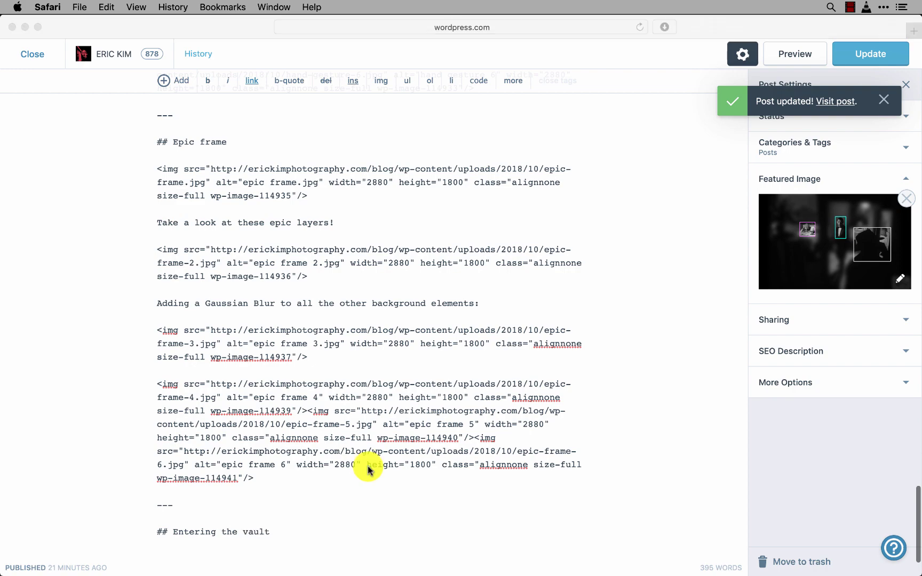
drag(697, 416, 377, 488)
scroll(376, 487, down, 2)
text(P)
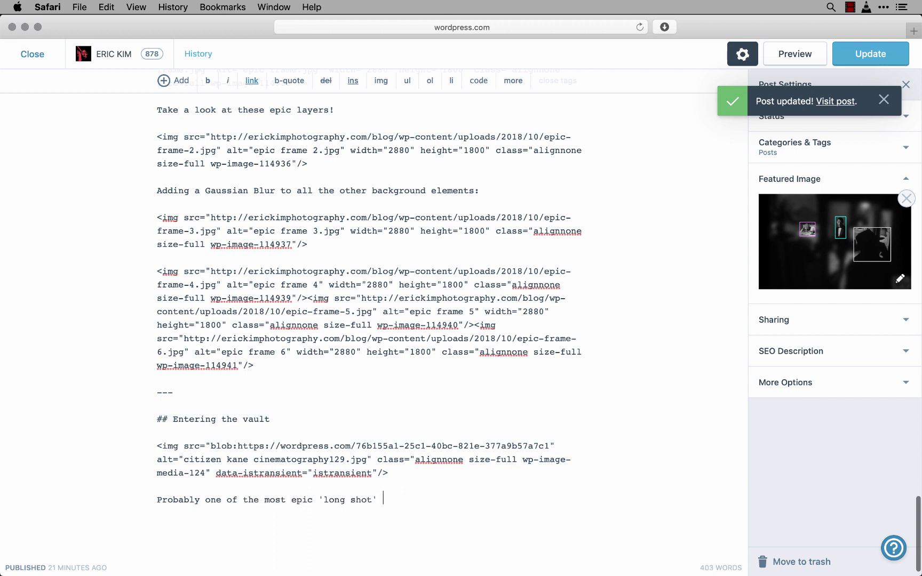
text(one)
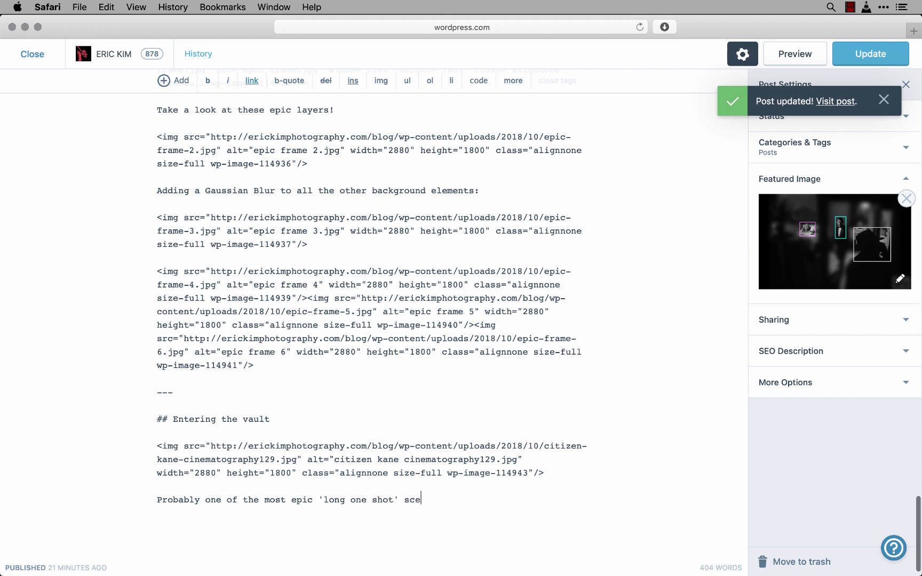
Switch to Finder, check citizen kane cinematography129.jpg enlarged, and put a copy of it in the kane composition folder.
key(super+Tab)
key(space)
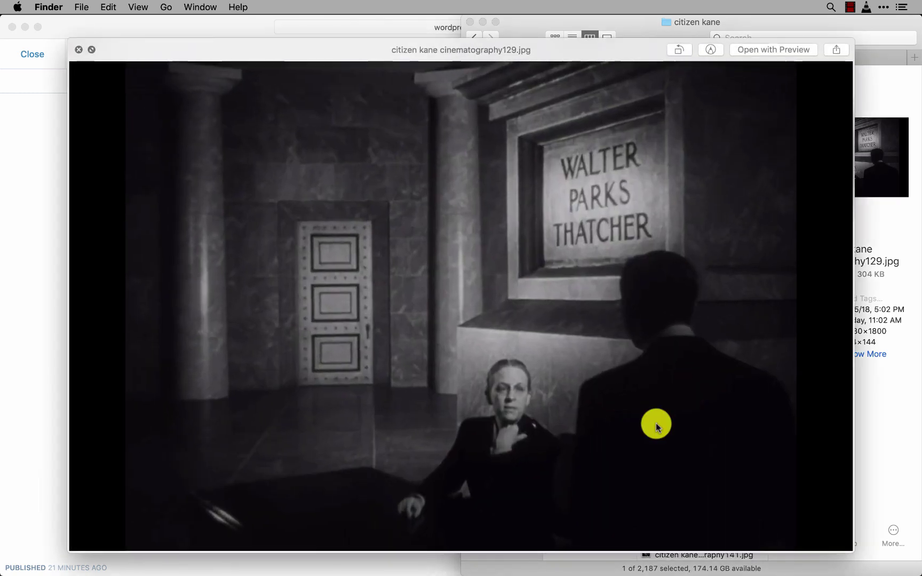
key(space)
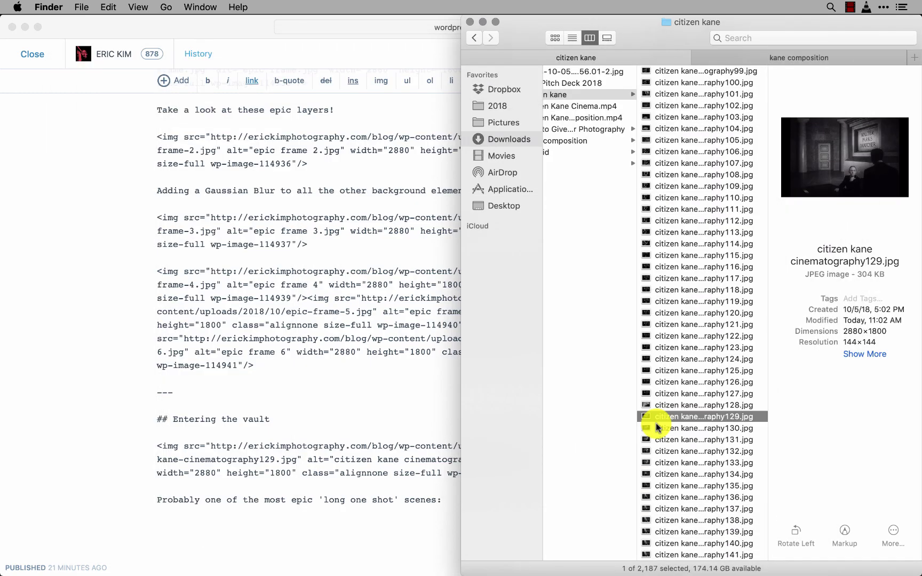
key(ctrl+Tab)
click(689, 382)
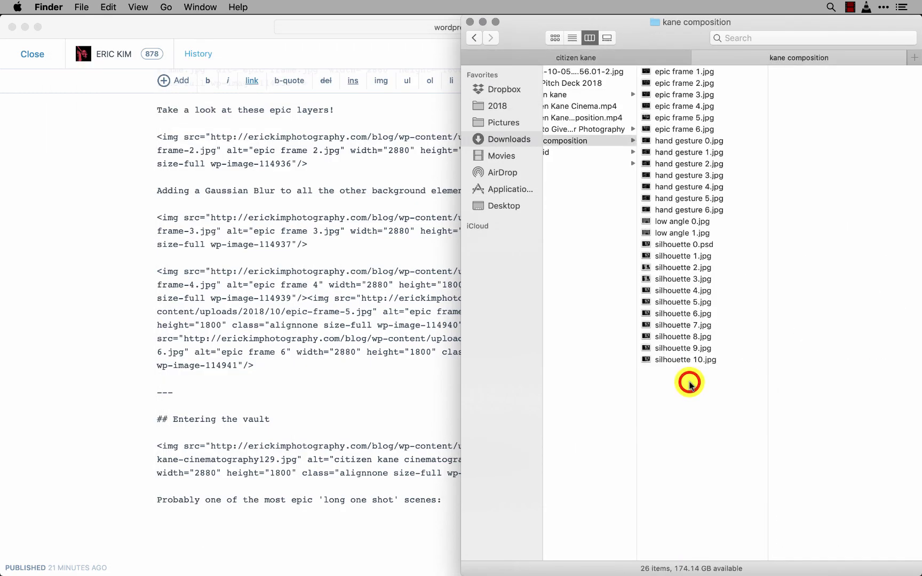
scroll(689, 379, left, 2)
right_click(680, 385)
click(681, 385)
key(super+v)
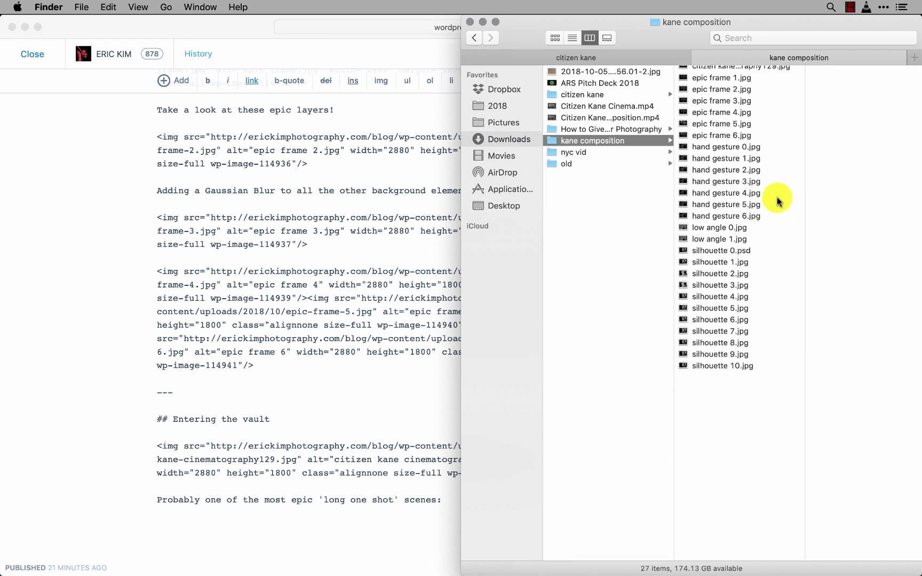
Rename the copied still in the kane composition folder as "long 1.jpg".
click(745, 71)
key(Return)
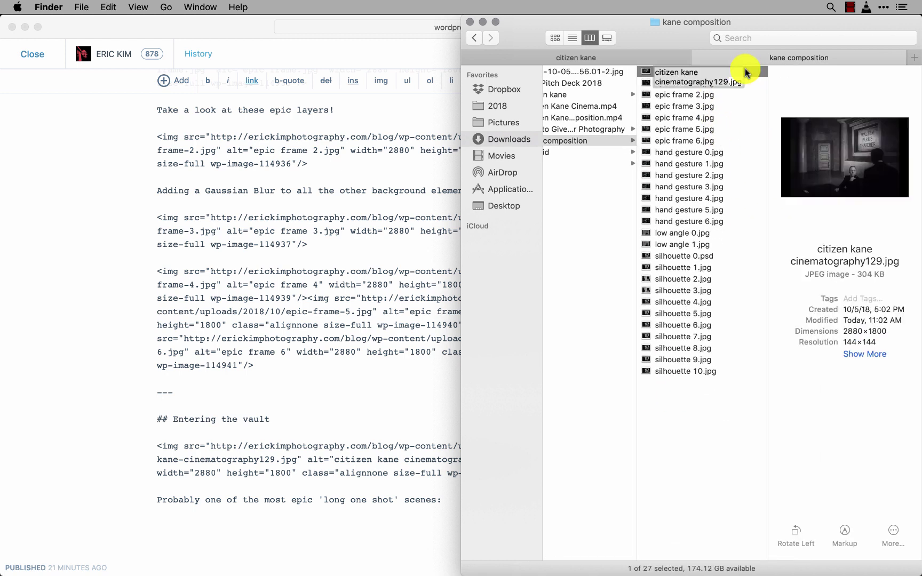
text(long 1)
key(Return)
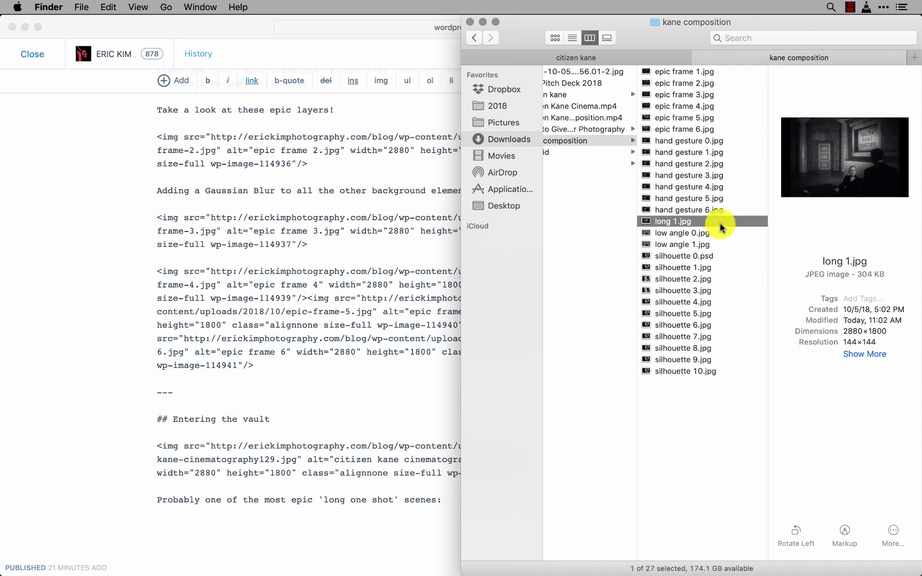
Duplicate long 1.jpg in the same folder and name the duplicate "long 2.jpg".
key(super+c)
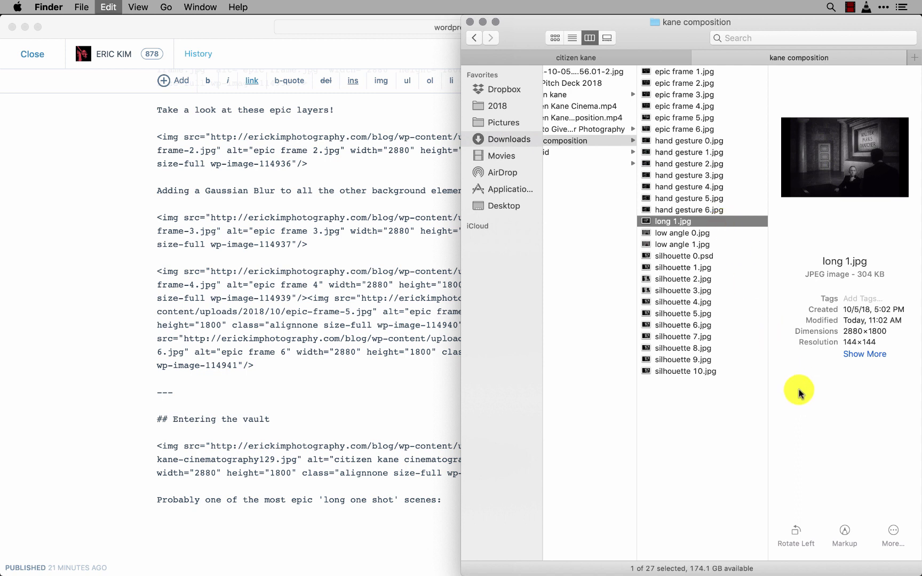
key(super+v)
key(Return)
text(long 1)
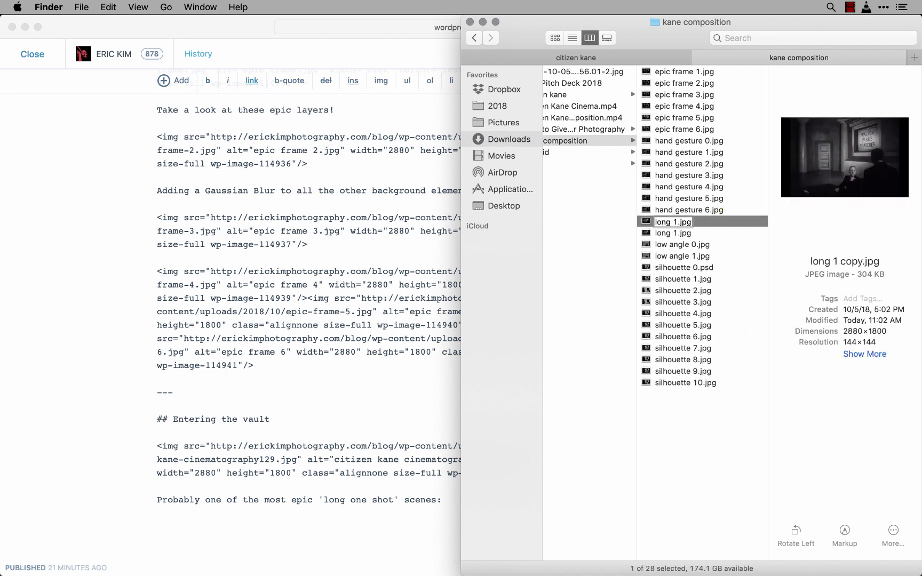
Open long 2.jpg in Markup and sketch red outlines around the standing man and the seated figure.
click(844, 529)
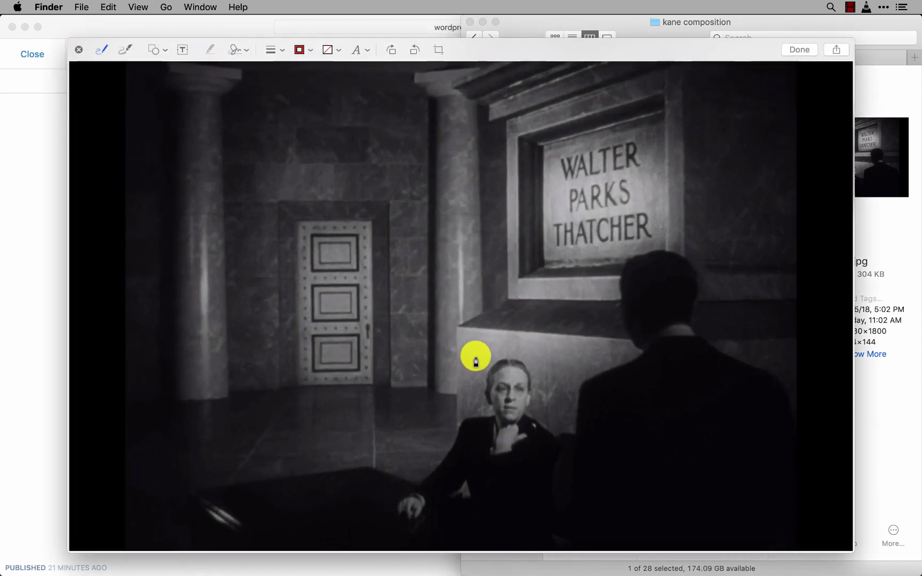
mouse_move(576, 436)
mouse_down()
mouse_move(593, 378)
mouse_move(640, 339)
mouse_move(624, 261)
mouse_move(689, 273)
mouse_move(697, 333)
mouse_move(758, 369)
mouse_up()
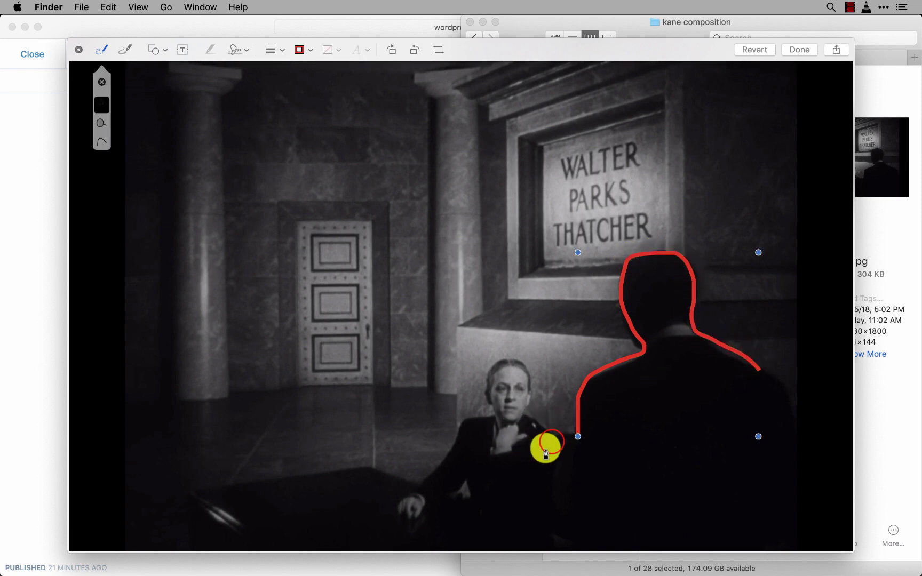
mouse_move(552, 444)
mouse_down()
mouse_move(528, 420)
mouse_move(520, 370)
mouse_move(487, 391)
mouse_move(482, 423)
mouse_up()
drag(427, 487, 443, 502)
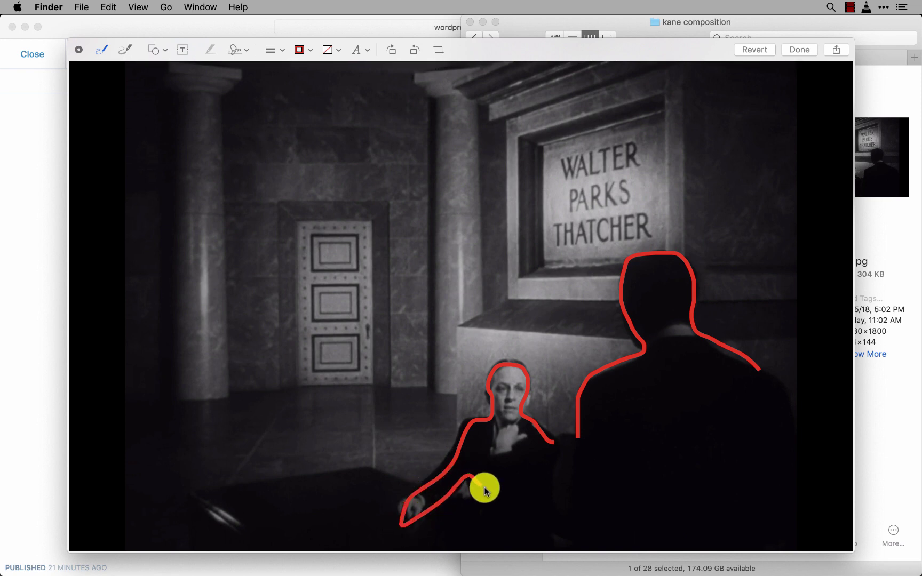
drag(520, 483, 521, 484)
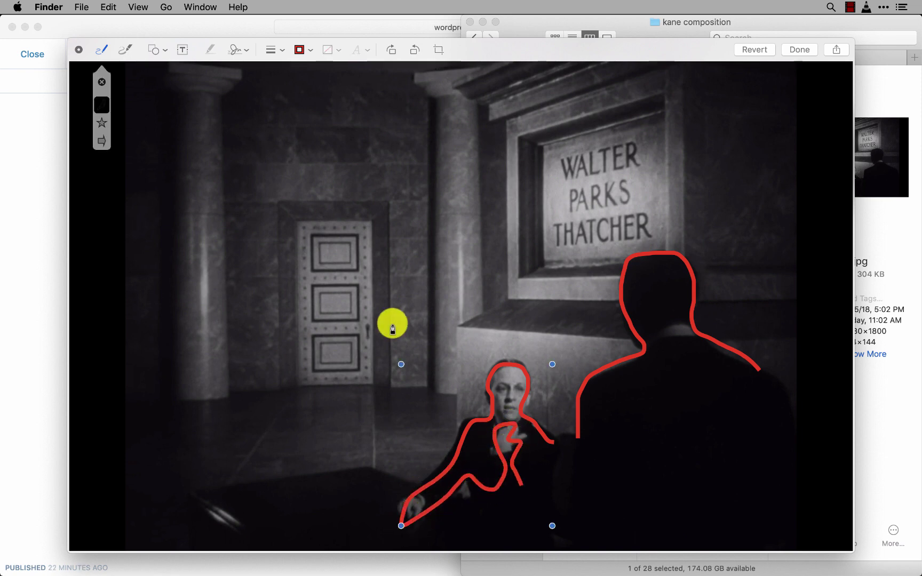
Draw a red rectangle around the vault door, save the markup and close the preview.
mouse_move(376, 218)
mouse_down()
mouse_move(378, 374)
mouse_move(290, 372)
mouse_move(276, 210)
mouse_move(377, 205)
mouse_up()
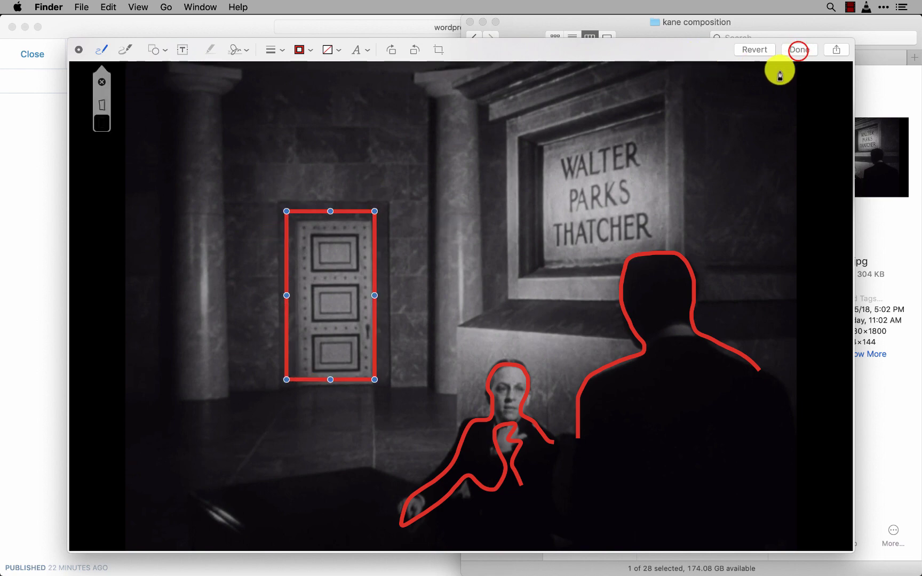
click(798, 50)
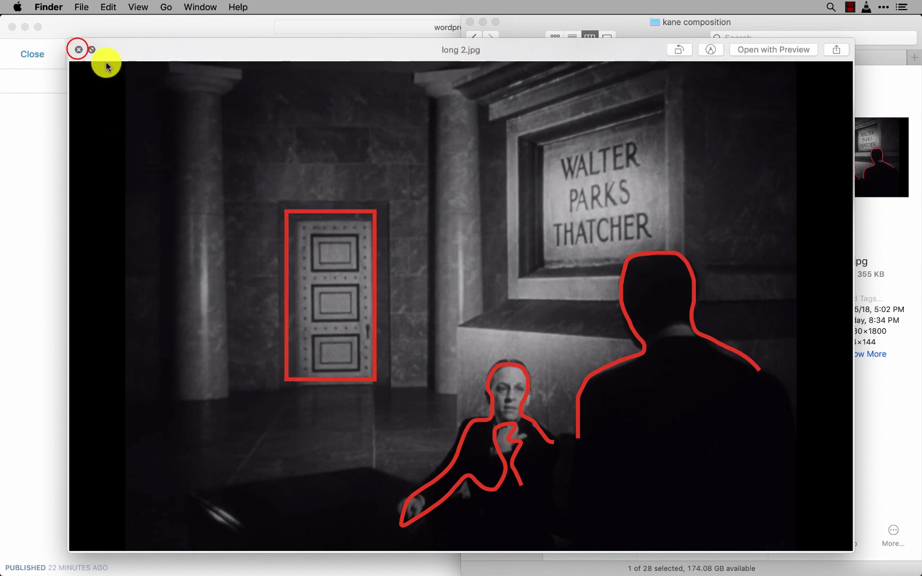
click(77, 50)
Insert long 2.jpg from Finder into the WordPress post below the "long one shot" sentence.
click(329, 484)
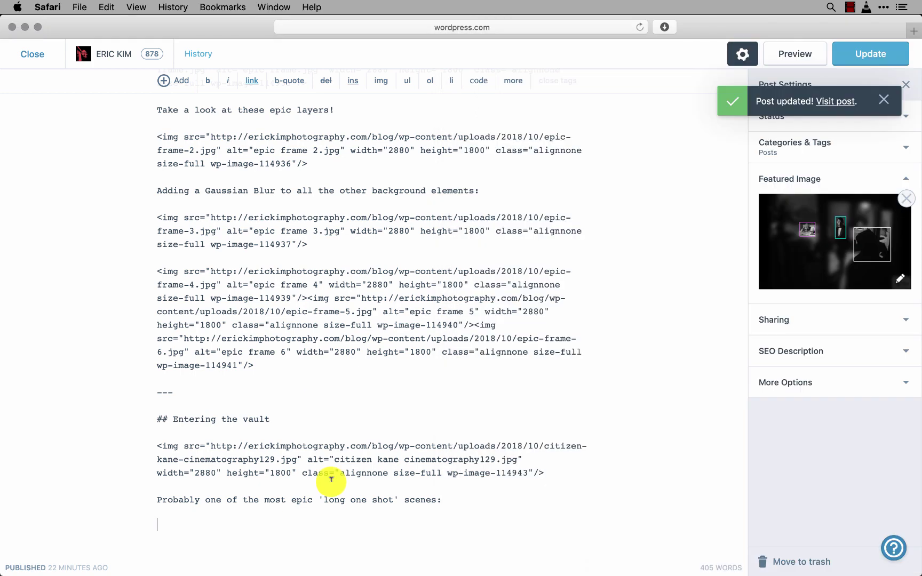
click(836, 182)
click(698, 233)
drag(698, 234, 321, 515)
click(387, 477)
Switch to Finder and copy citizen kane cinematography132.jpg from the citizen kane folder into the kane composition folder.
click(695, 329)
key(ctrl+shift+Tab)
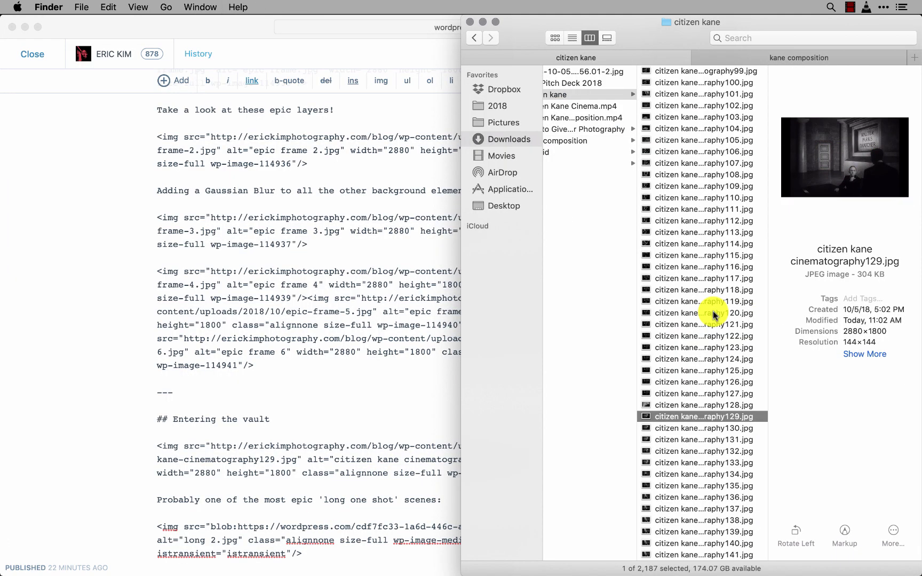
key(Down)
key(Down)
key(Down)
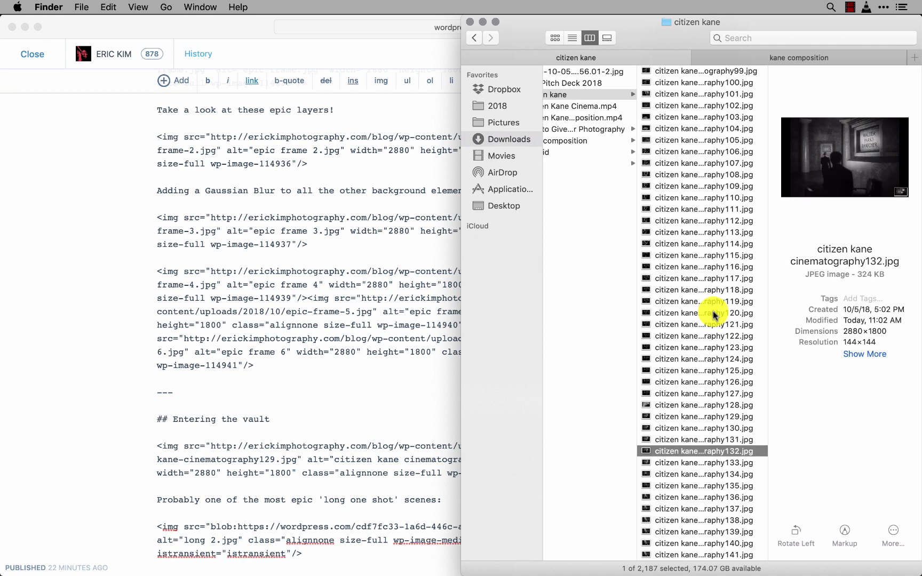
key(ctrl+Tab)
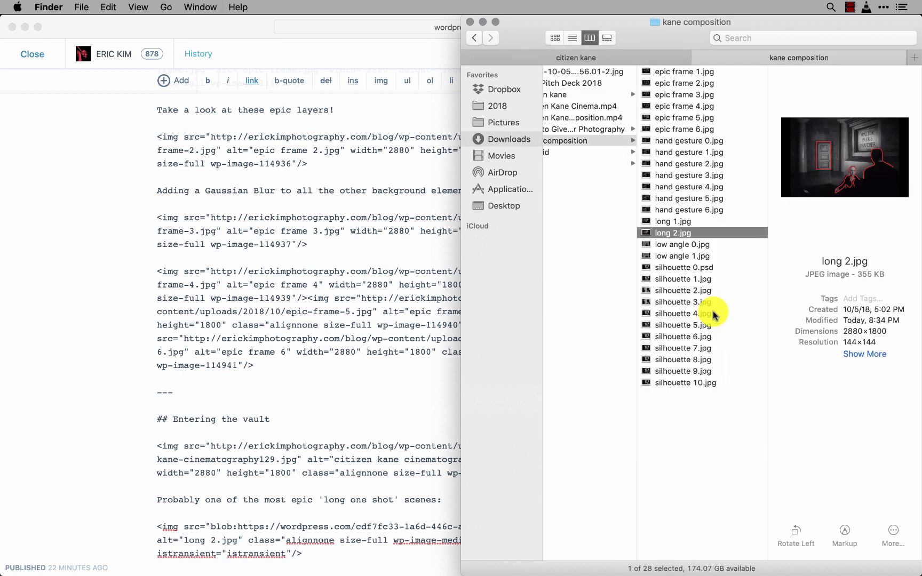
key(super+v)
Rename the copied still cinematography132.jpg as "long 3.jpg" and check it in a quick preview.
click(715, 81)
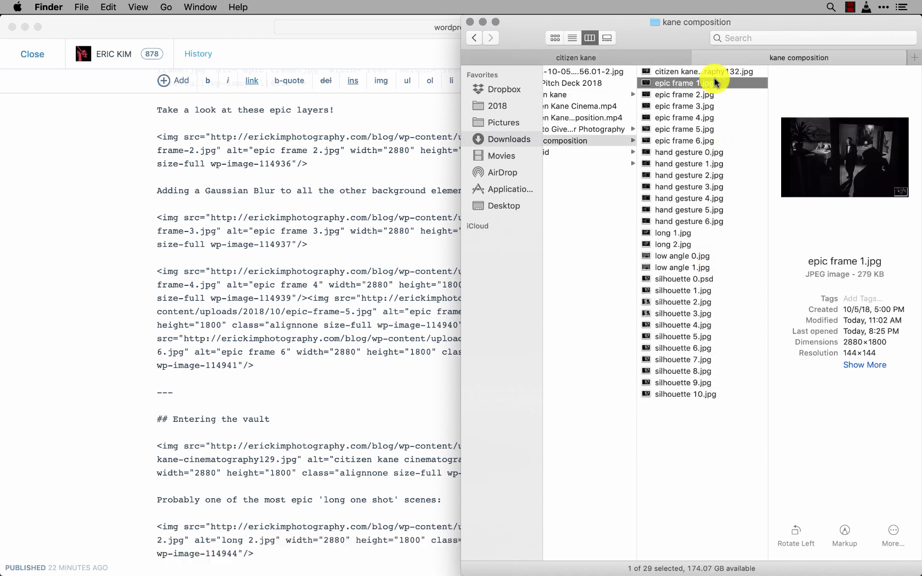
click(712, 73)
key(Return)
text(long 3)
key(Return)
key(space)
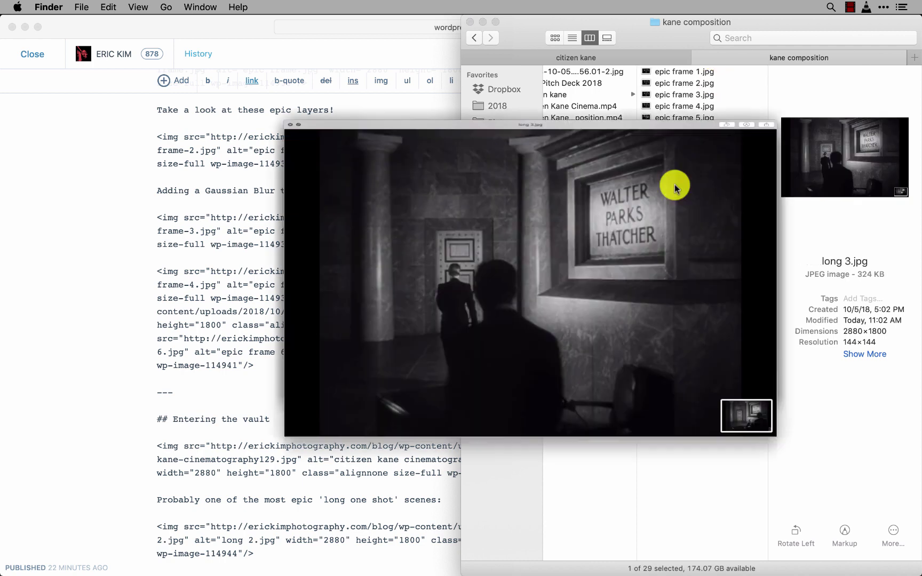
key(space)
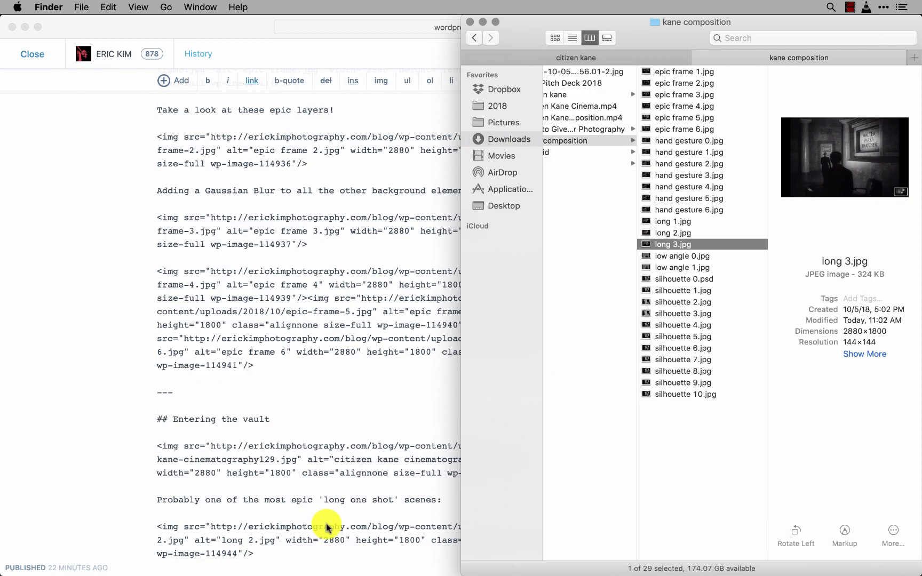
Add the line "Following:" below the long 2 image in the WordPress post and insert long 3.jpg from Finder beneath it.
click(324, 521)
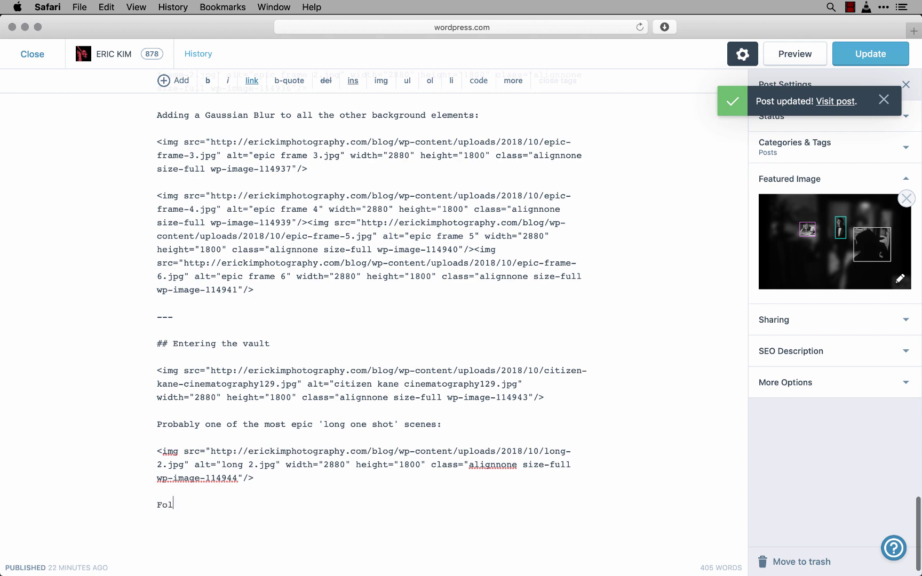
key(super+Tab)
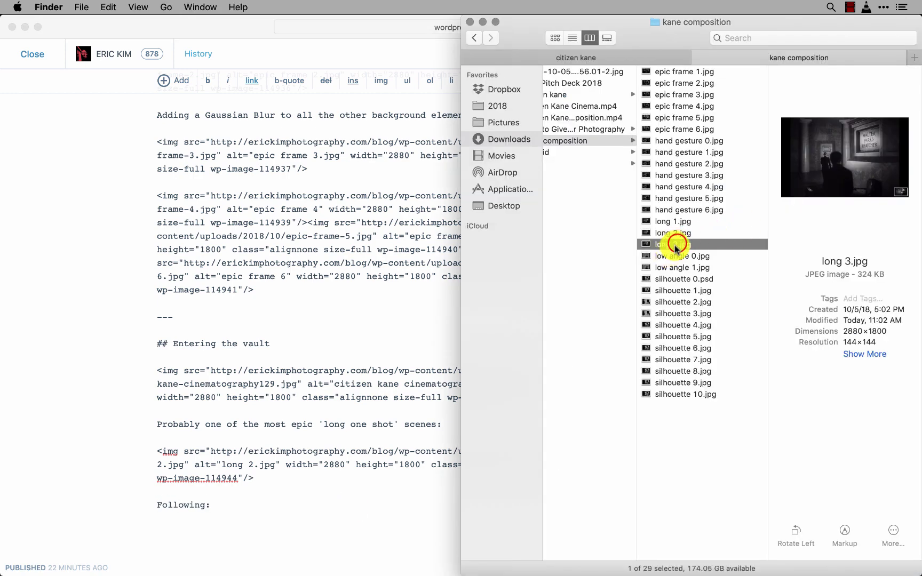
drag(673, 243, 330, 442)
Copy citizen kane cinematography134.jpg from the citizen kane folder into the kane composition folder.
key(ctrl+Tab)
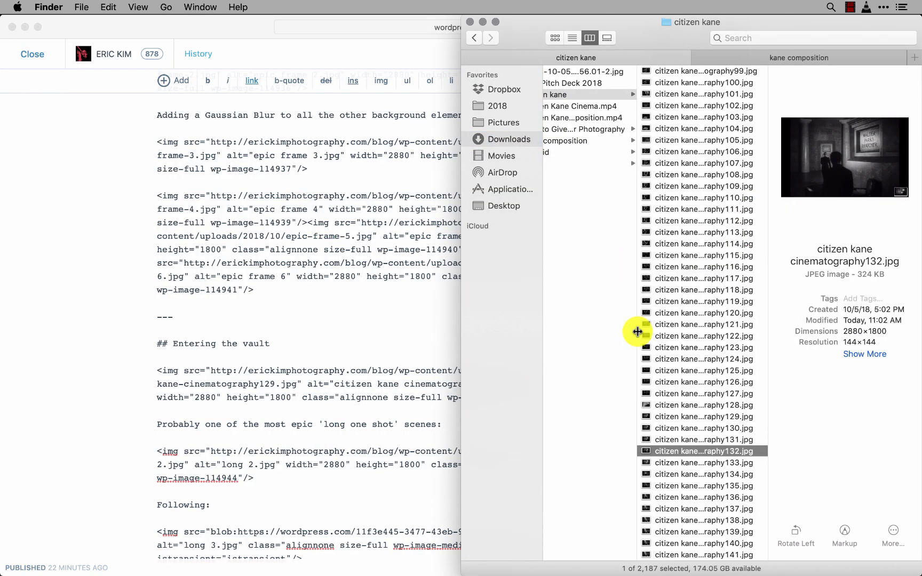
key(Down)
key(Down)
key(Down)
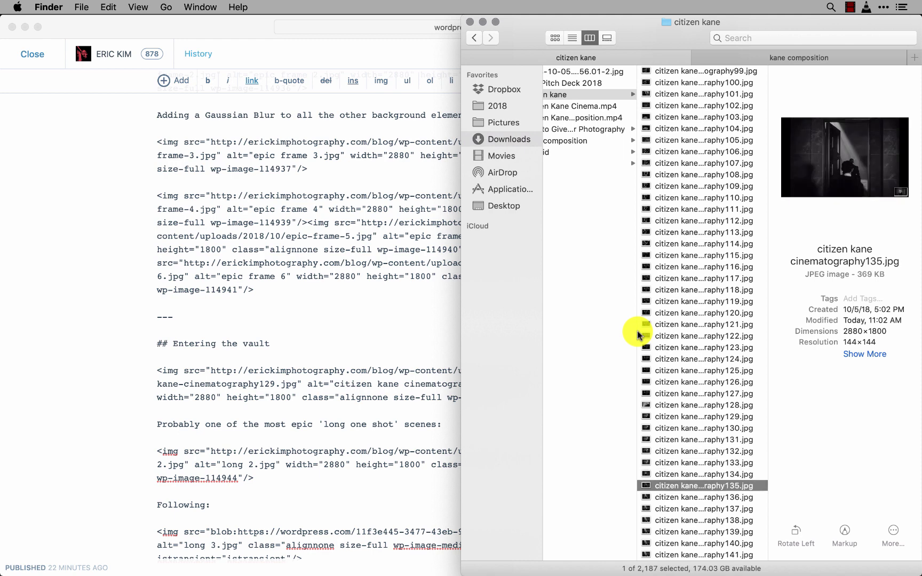
key(Up)
key(super+c)
key(ctrl+Tab)
key(super+v)
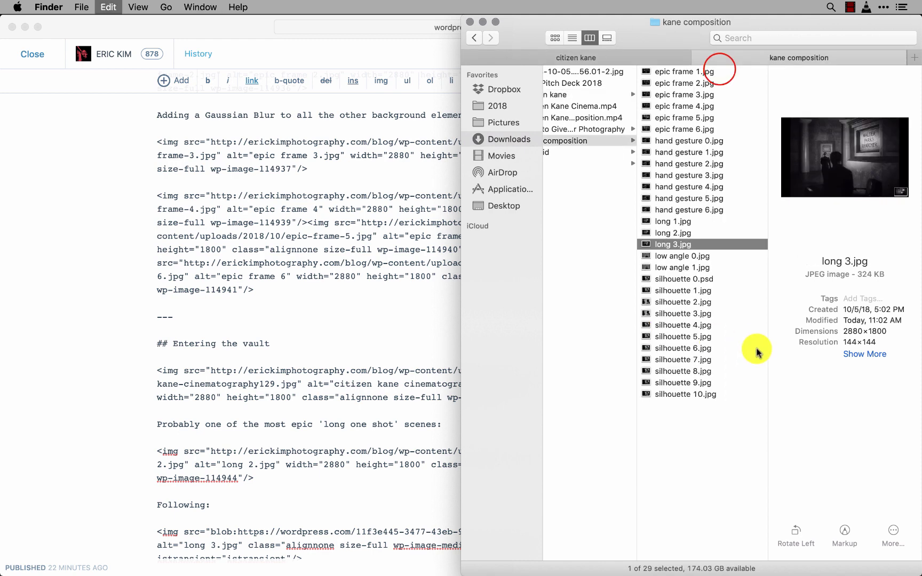
Rename the copied still cinematography134.jpg as "long 4.jpg".
click(719, 72)
key(Return)
text(long 4)
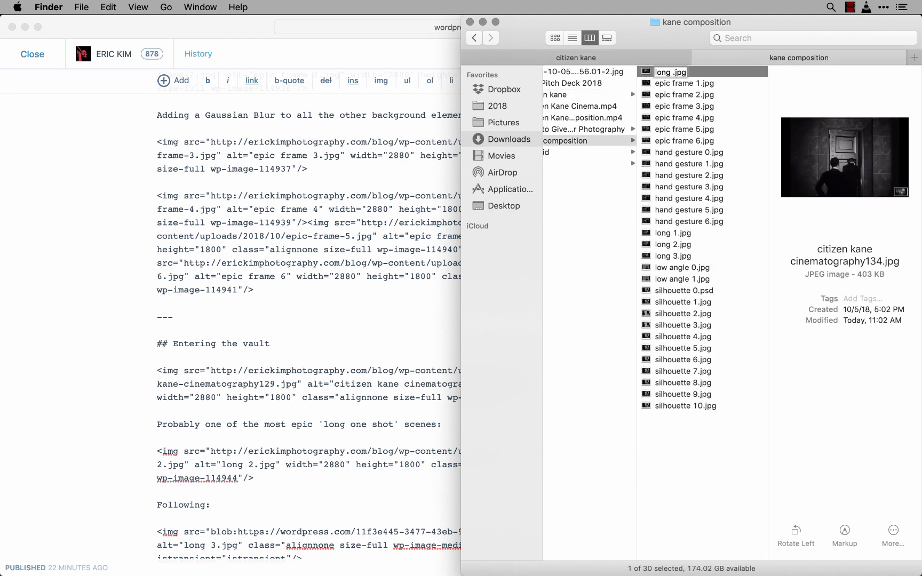
key(Return)
Add the line "Entering:" below the long 3 image in the WordPress post and insert long 4.jpg from Finder beneath it.
click(304, 496)
key(Return)
key(Return)
text(En)
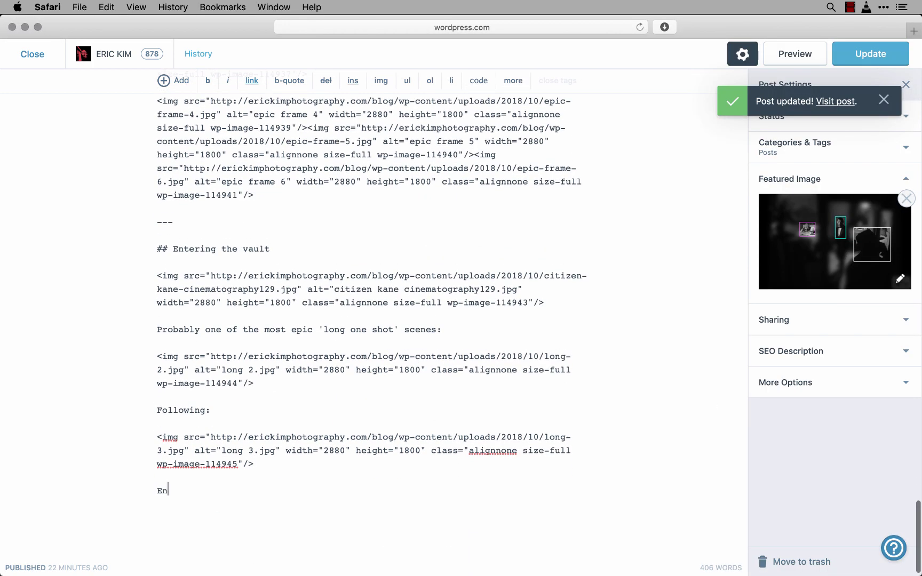
text(tering:)
key(super+Tab)
click(684, 252)
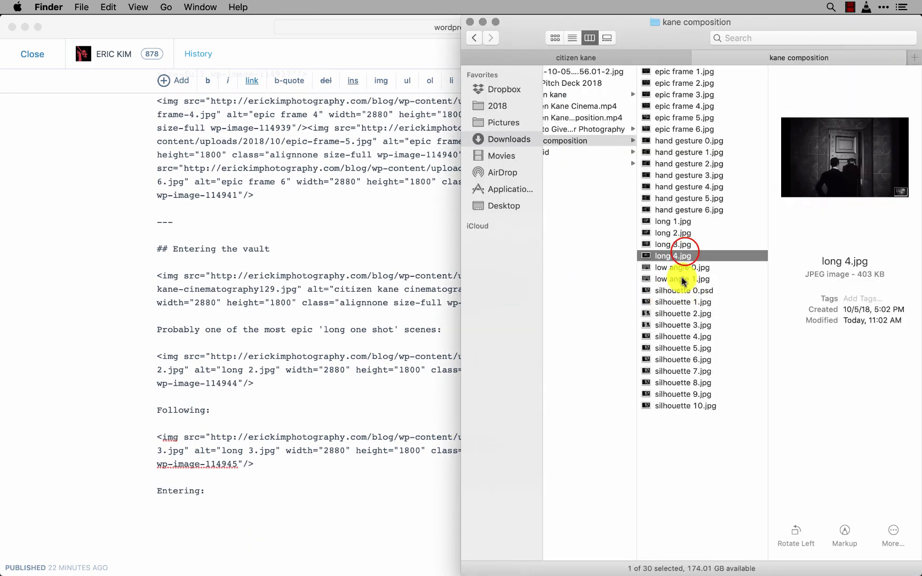
drag(685, 253, 436, 437)
Copy citizen kane cinematography135.jpg and cinematography136.jpg from the citizen kane folder into the kane composition folder.
key(ctrl+shift+Tab)
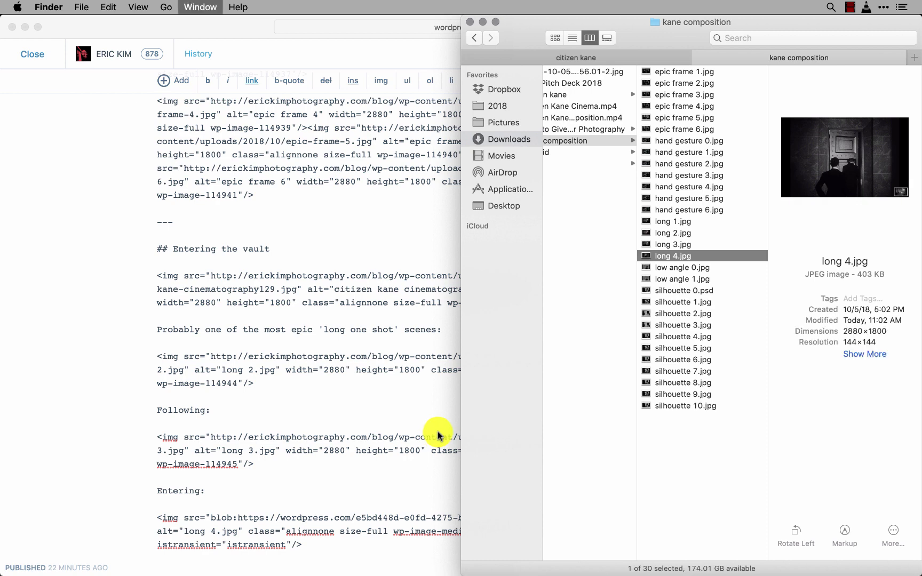
key(Down)
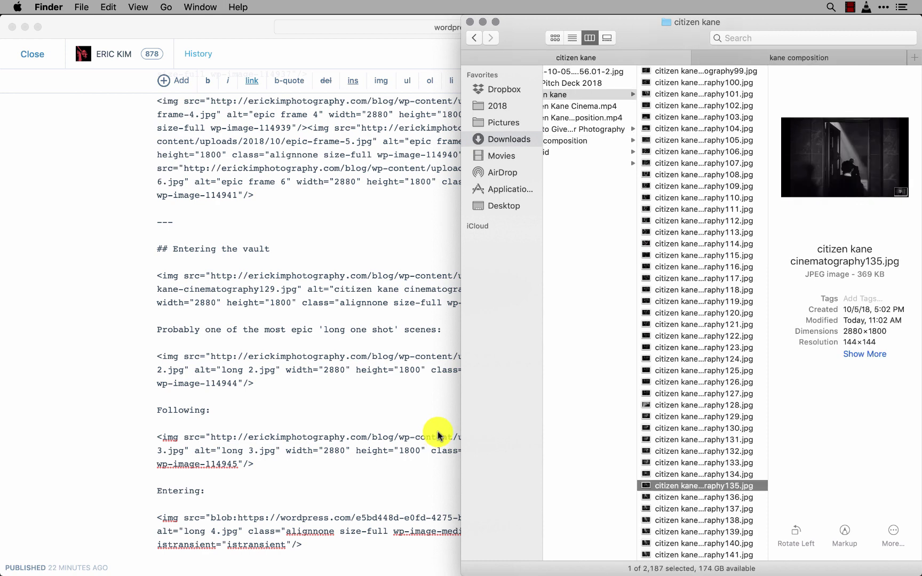
key(Down)
key(Up)
key(shift+Down)
key(ctrl+Tab)
key(super+v)
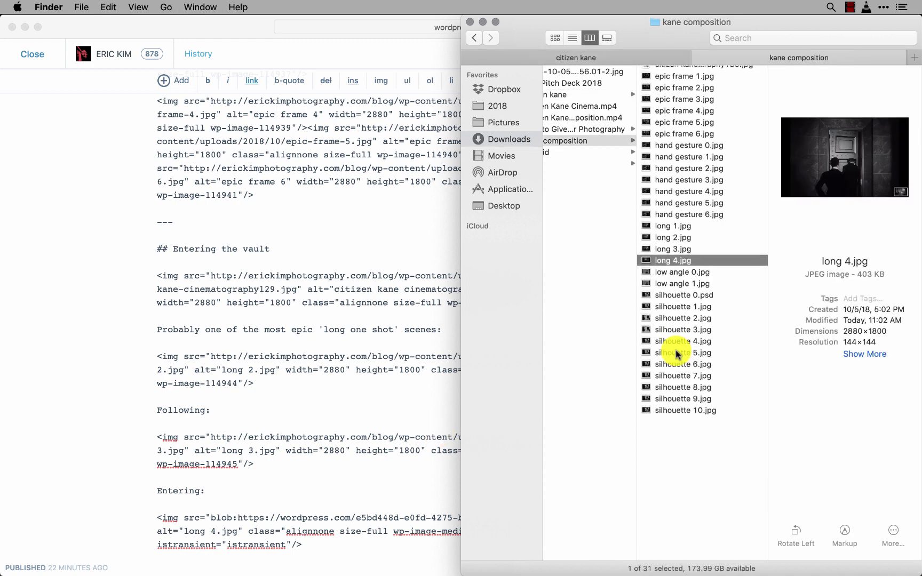
Rename cinematography135.jpg as "long 5.jpg" and cinematography136.jpg as "long 6.jpg" in the kane composition folder.
click(723, 76)
key(Return)
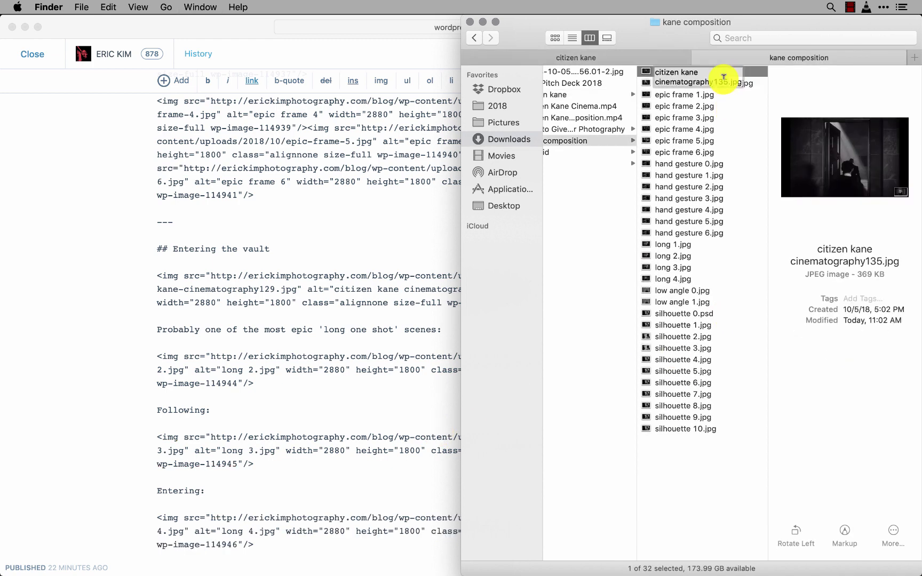
text(long)
key(Return)
click(734, 74)
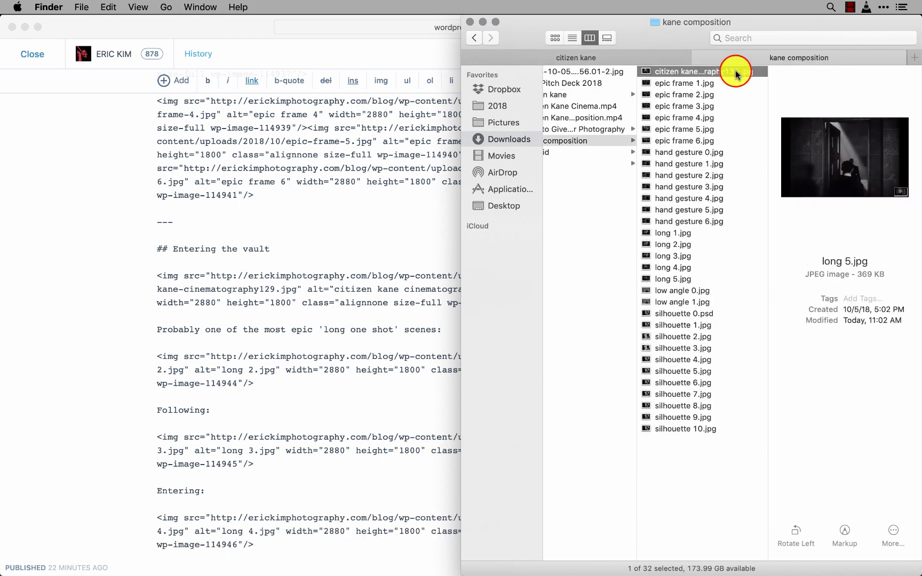
key(Return)
text(long 6.jpg)
key(Return)
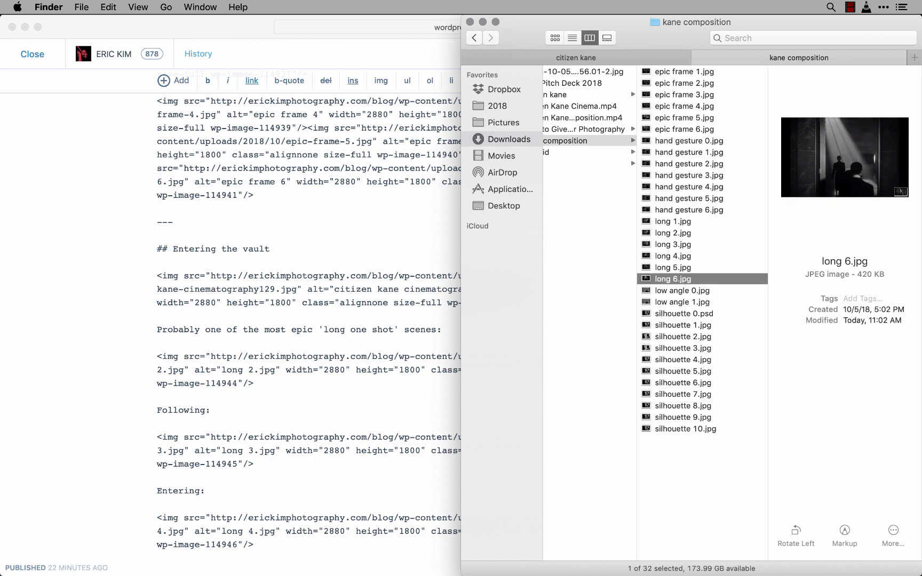
Insert long 5.jpg and long 6.jpg from Finder into the WordPress post below the long 4 image, using the Individual Images layout.
click(388, 449)
scroll(387, 449, down, 2)
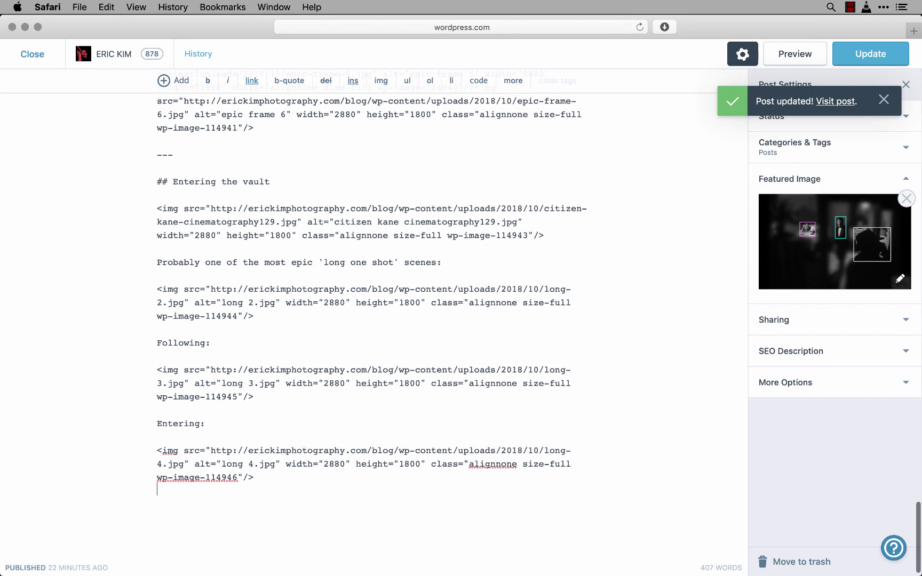
key(super+Tab)
shift+click(673, 268)
drag(676, 266, 329, 449)
click(760, 525)
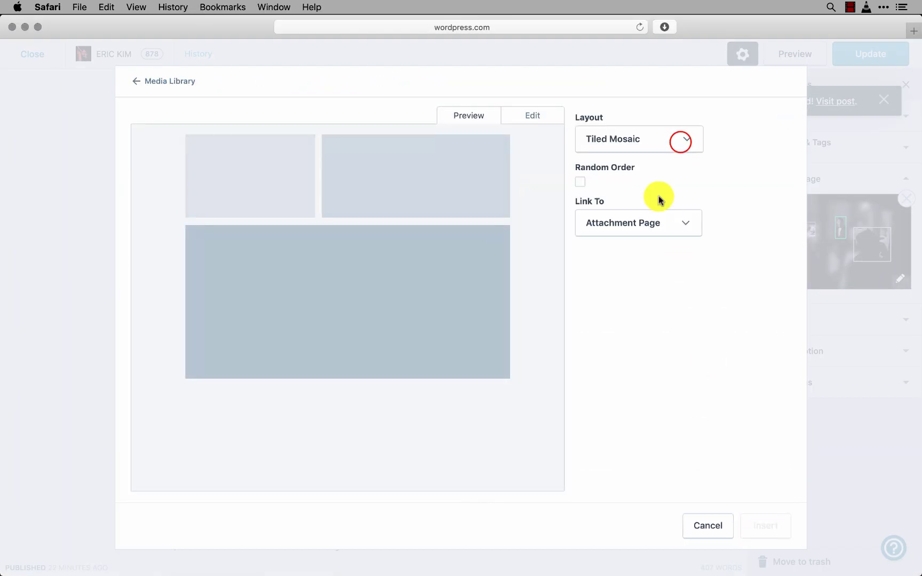
click(679, 141)
click(655, 161)
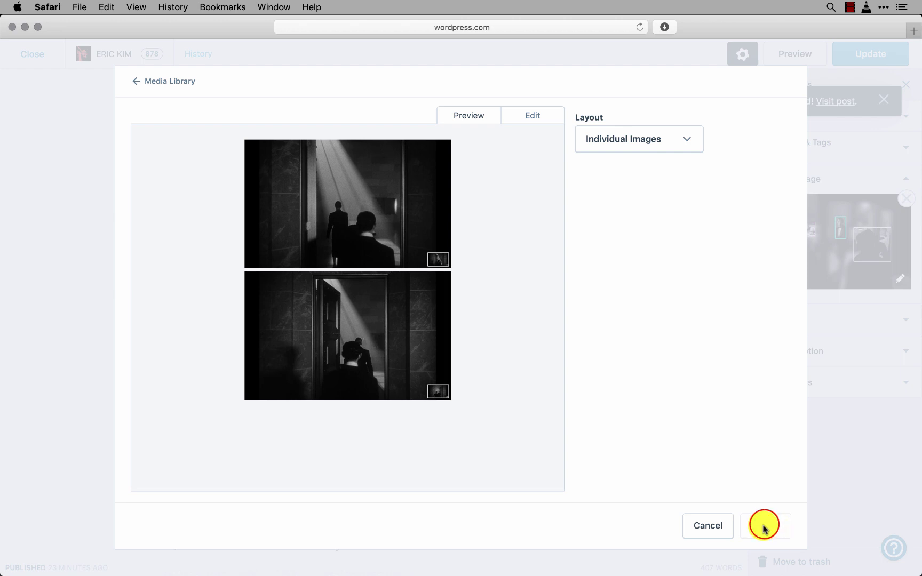
click(764, 527)
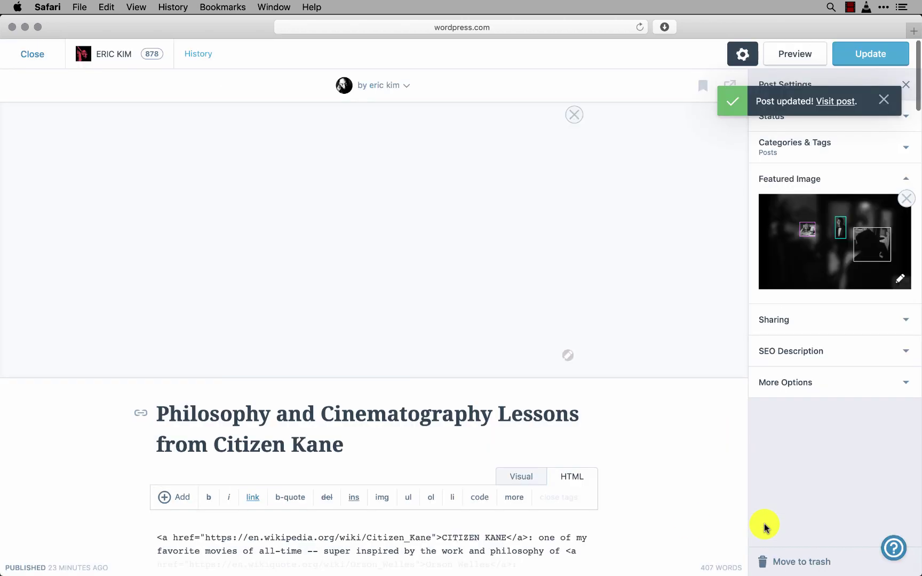
scroll(473, 496, down, 15)
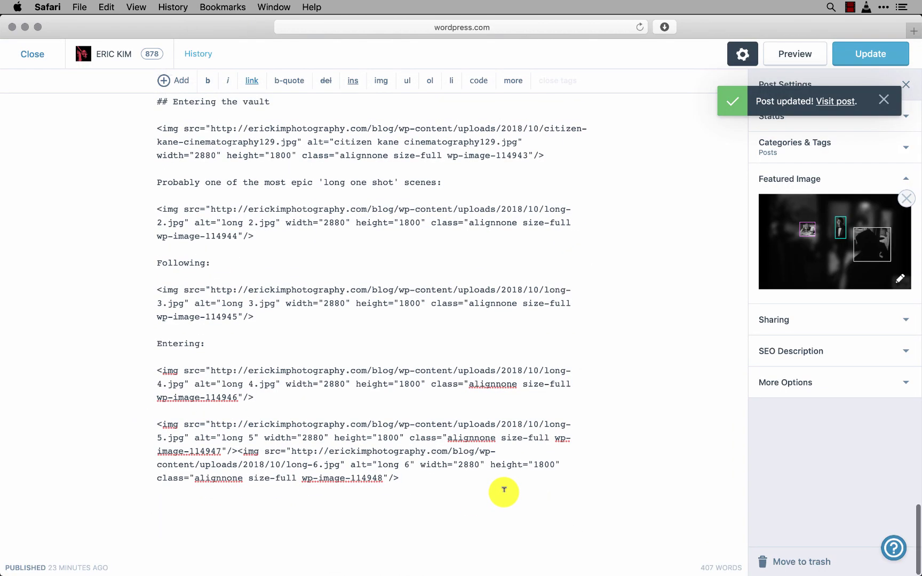
Switch to Finder, duplicate long 6.jpg in the kane composition folder and name the duplicate "long 7.jpg".
key(super+Tab)
key(Up)
key(super+c)
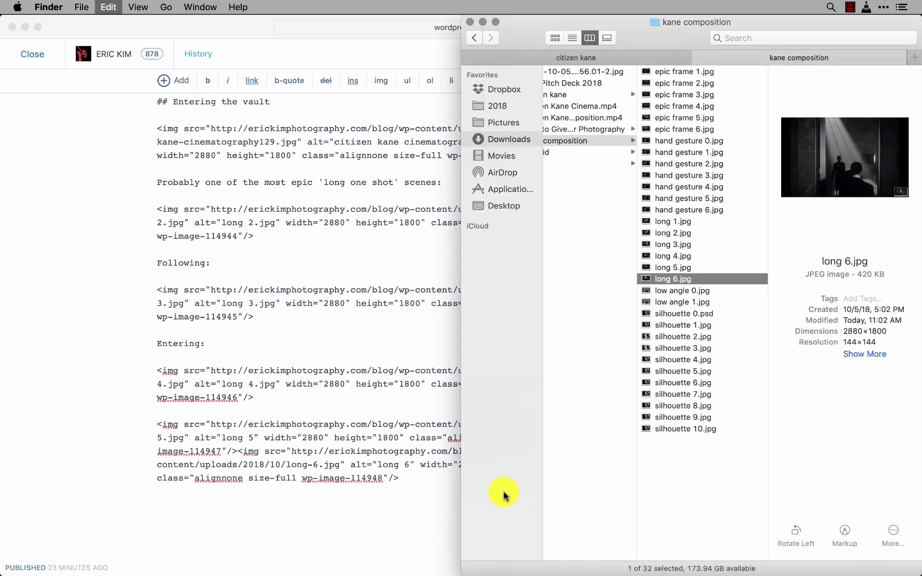
key(super+v)
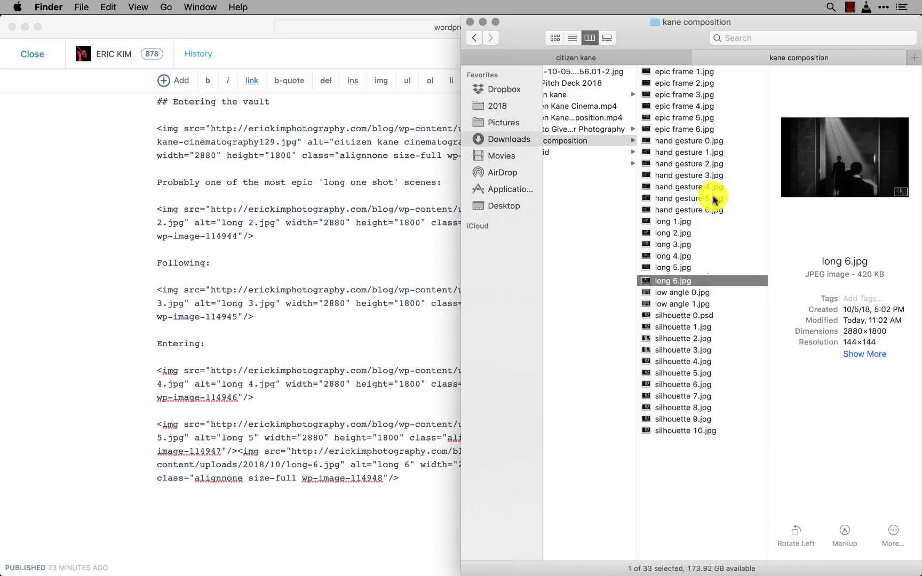
text(7)
key(Return)
Open long 7.jpg in Markup and draw three diagonal red lines along the light beams and a vertical one along the door edge.
click(844, 533)
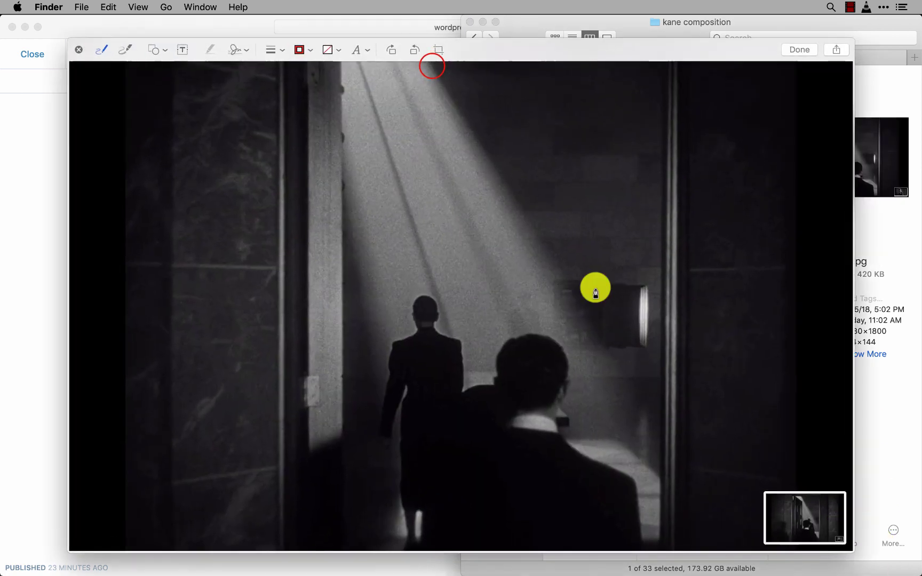
drag(432, 66, 619, 367)
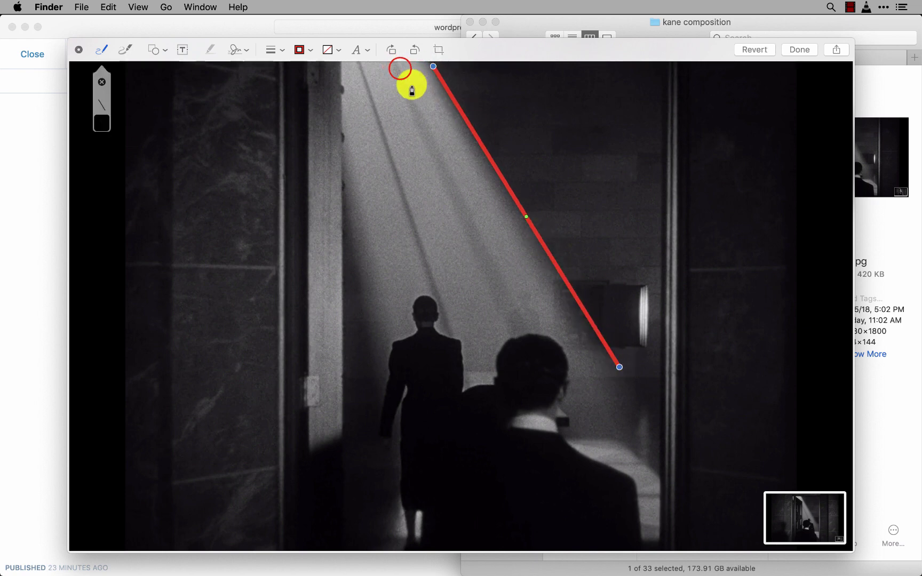
drag(399, 68, 517, 319)
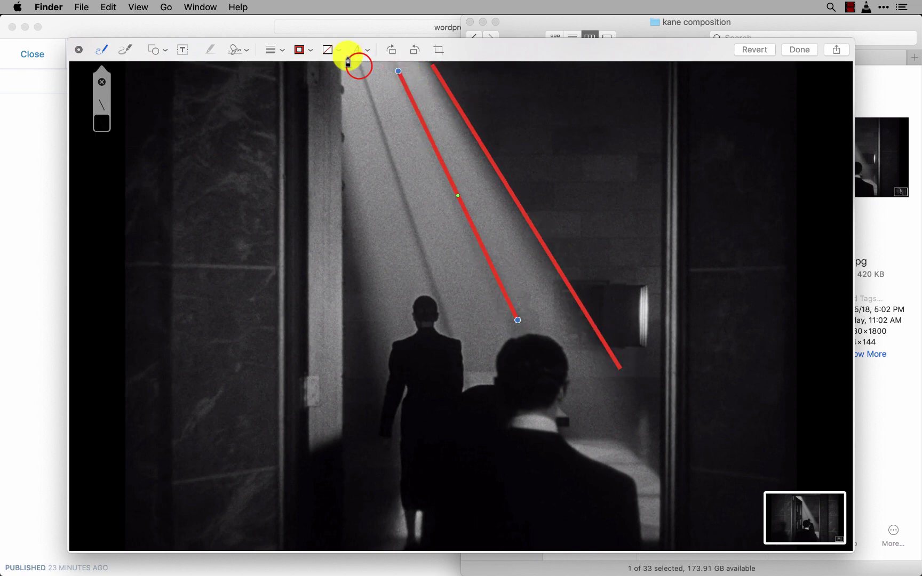
mouse_move(359, 70)
mouse_down()
mouse_move(385, 194)
mouse_move(448, 332)
mouse_up()
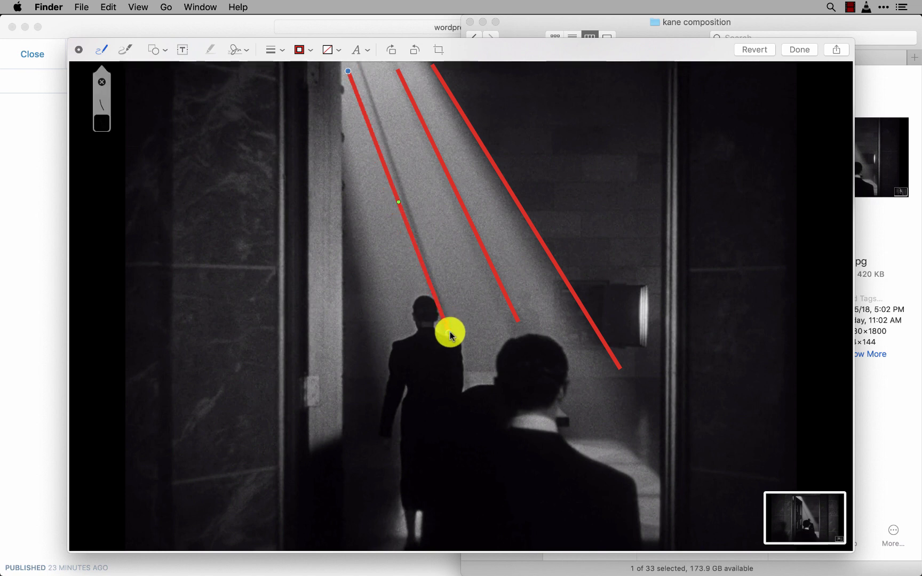
drag(339, 87, 339, 439)
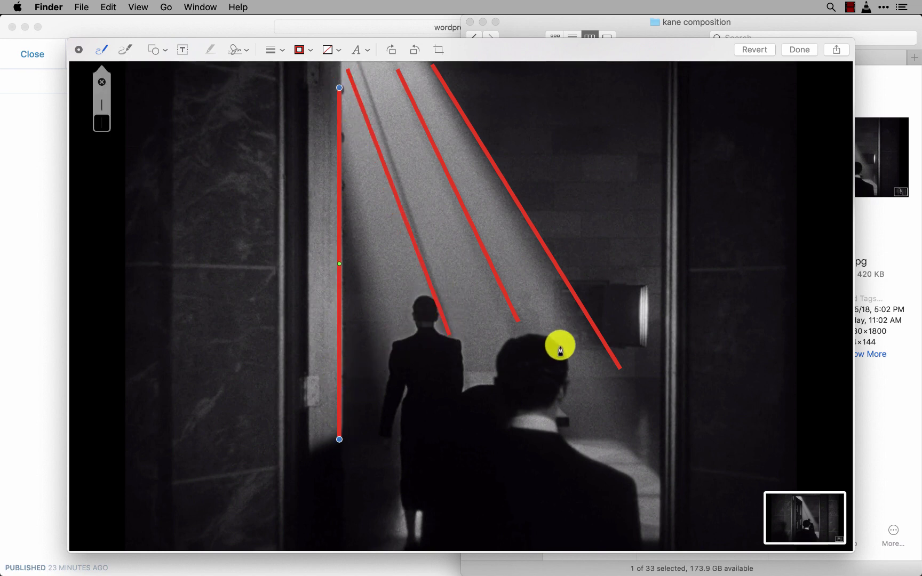
Try yellow on the vertical door-edge line and set its border colour back to red.
click(308, 49)
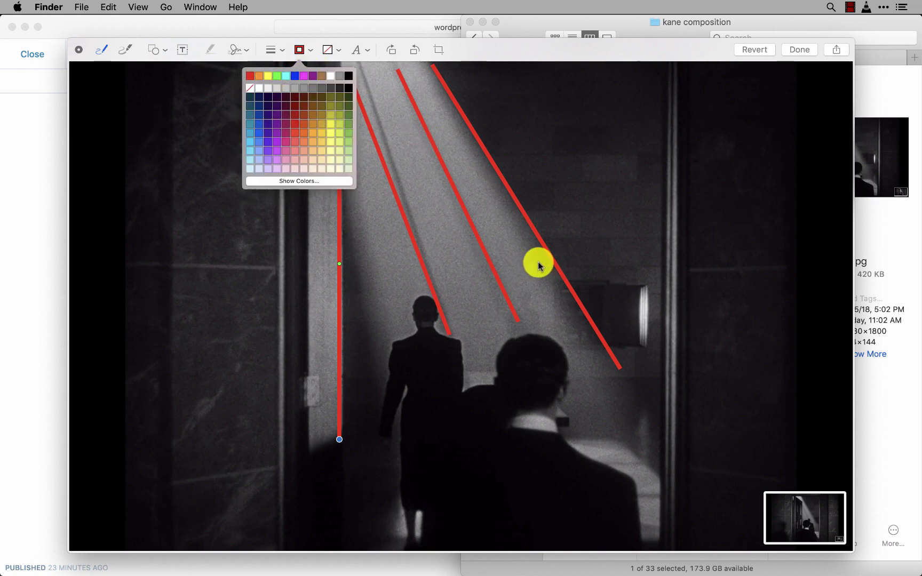
click(268, 77)
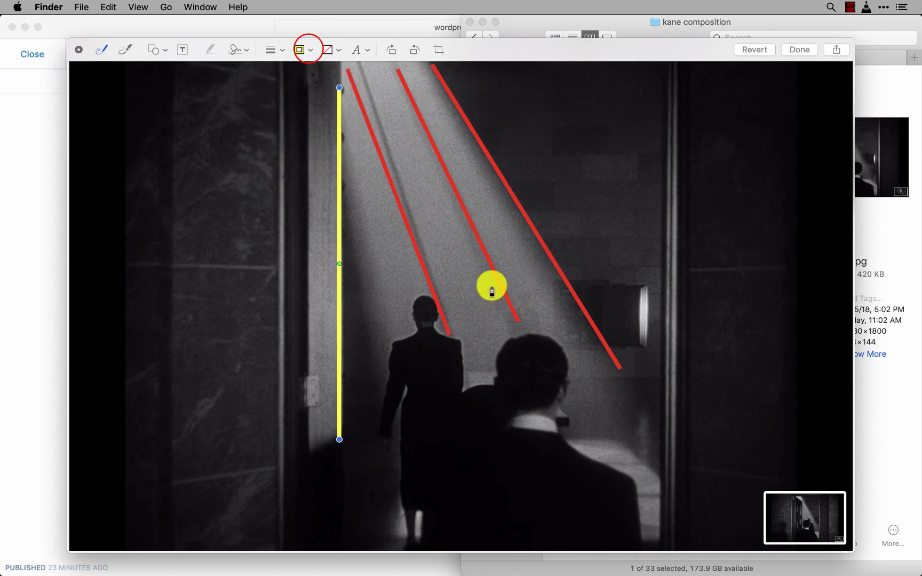
click(310, 50)
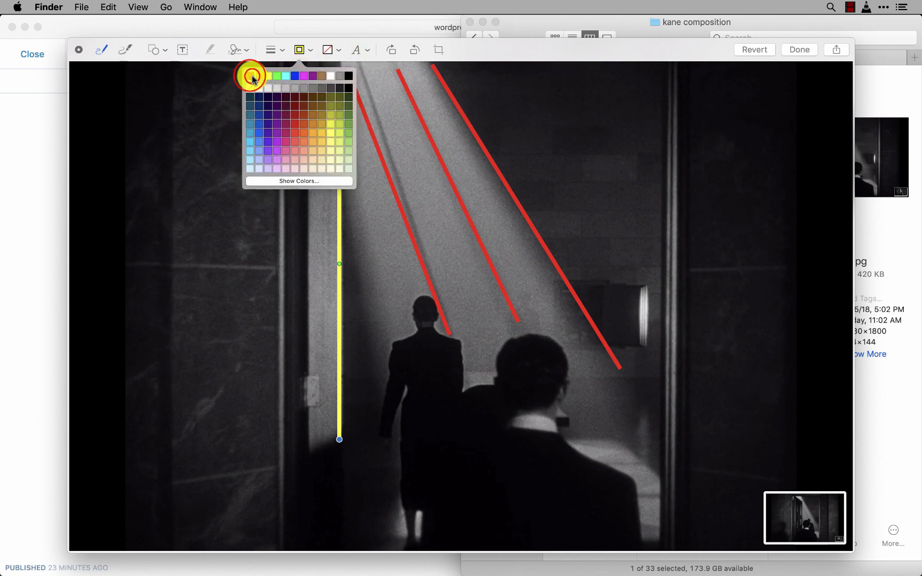
click(251, 77)
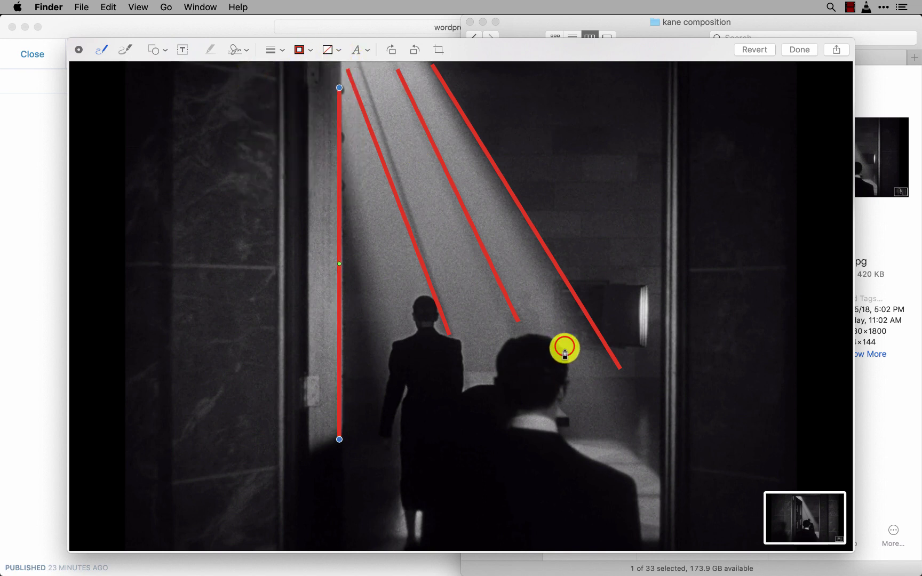
Circle the foreground man's head and outline the standing figure in red, save the markup on long 7.jpg and close the preview.
mouse_move(564, 349)
mouse_down()
mouse_move(489, 406)
mouse_move(580, 383)
mouse_move(552, 350)
mouse_move(520, 334)
mouse_up()
click(528, 350)
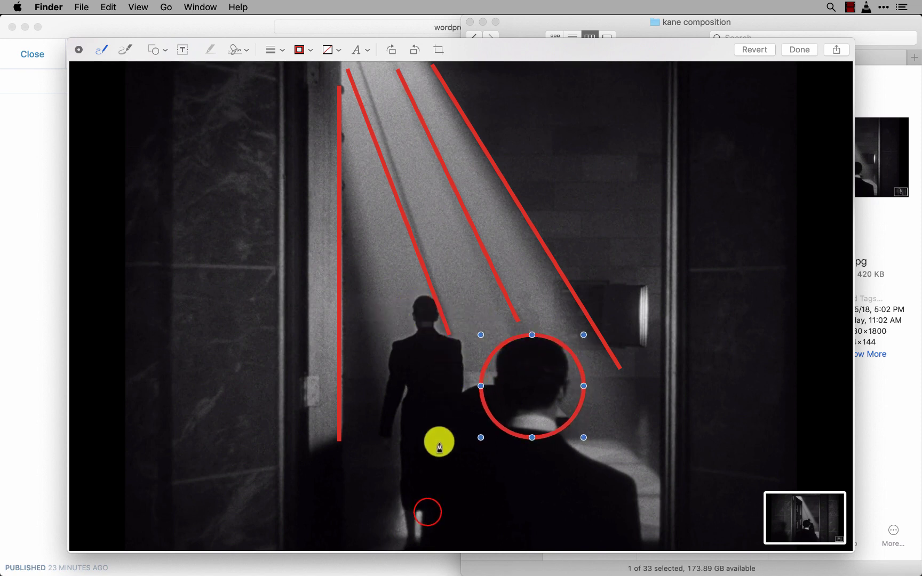
mouse_move(428, 513)
mouse_down()
mouse_move(411, 521)
mouse_move(402, 487)
mouse_move(401, 385)
mouse_move(386, 420)
mouse_move(393, 368)
mouse_up()
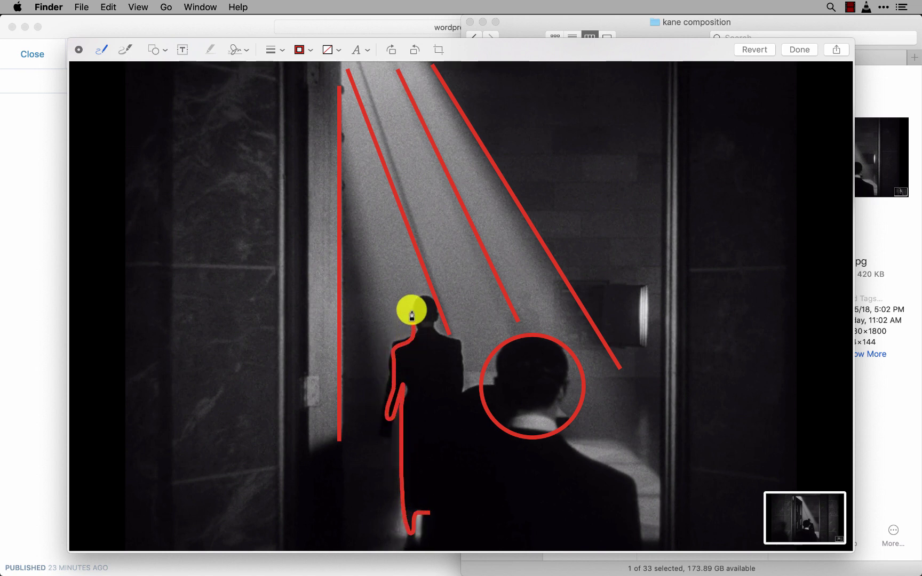
mouse_move(431, 323)
mouse_down()
mouse_move(459, 344)
mouse_move(460, 389)
mouse_up()
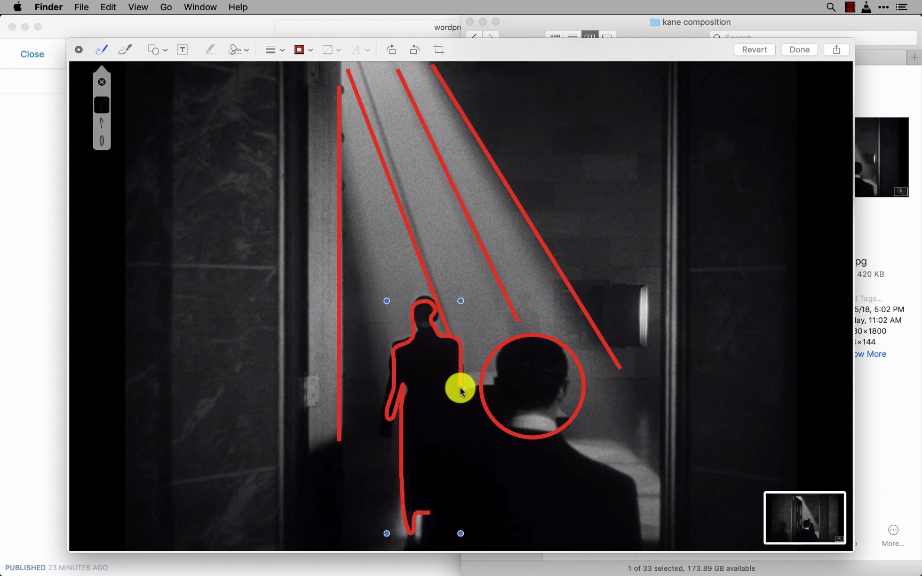
click(799, 48)
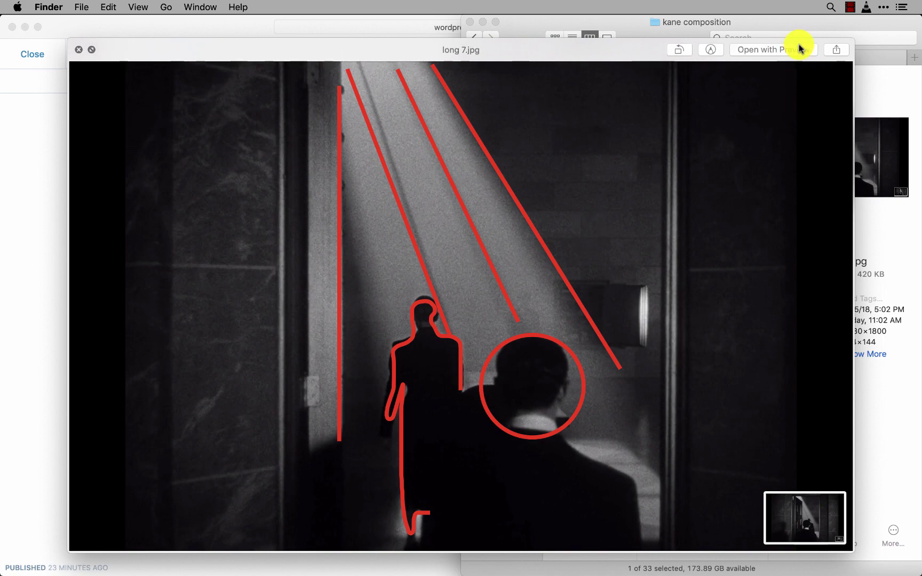
key(space)
In the Safari post, add "Beautiful rays, which act as leading lines to the two subjects:" and insert long 7.jpg from Finder below it.
click(362, 465)
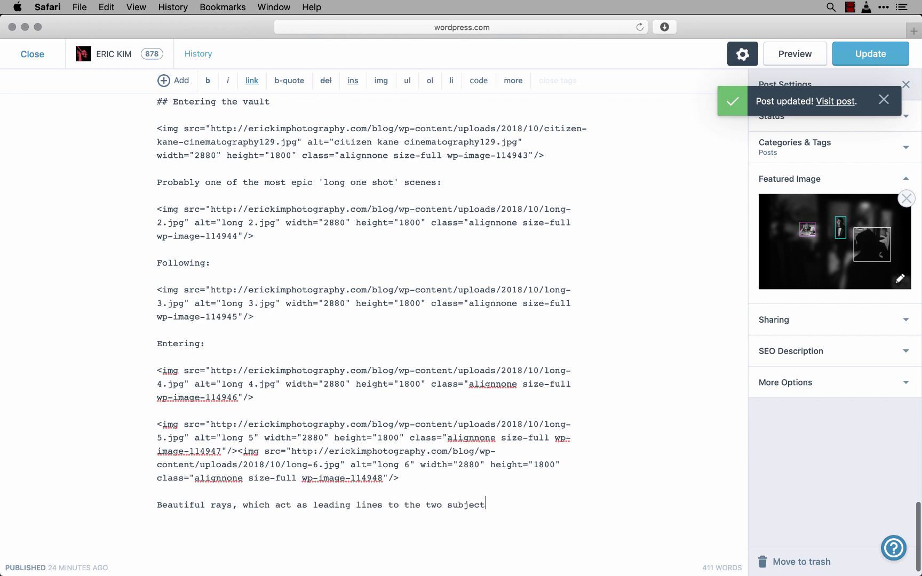
key(super+Tab)
drag(684, 291, 273, 494)
Find citizen kane cinematography139.jpg in the citizen kane folder, preview it and copy it into the kane composition folder.
key(ctrl+shift+Tab)
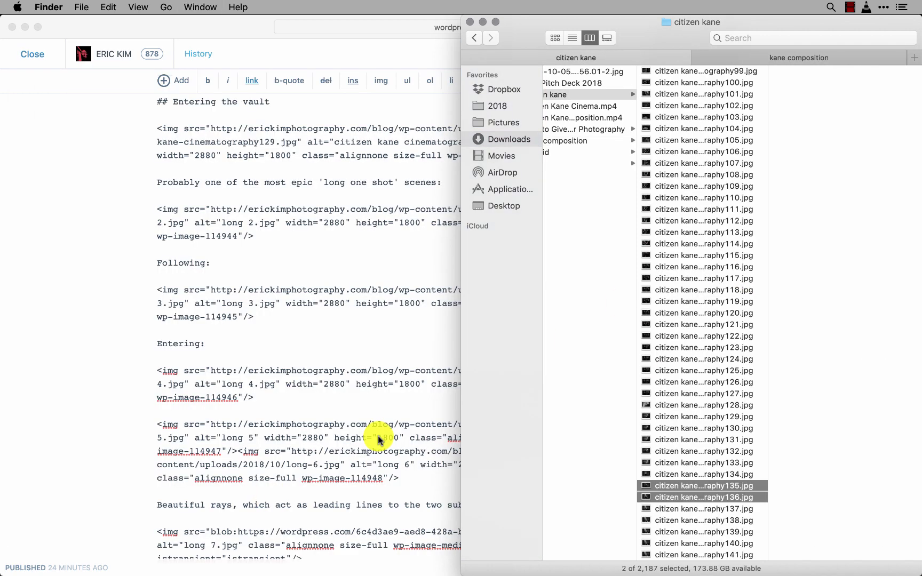
key(Down)
key(Down)
scroll(655, 452, down, 5)
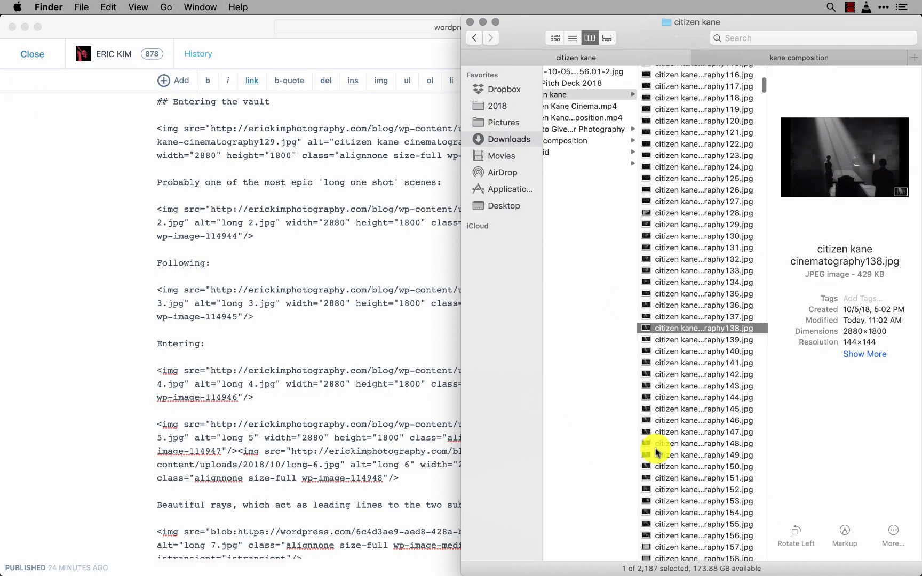
key(Down)
scroll(655, 452, up, 5)
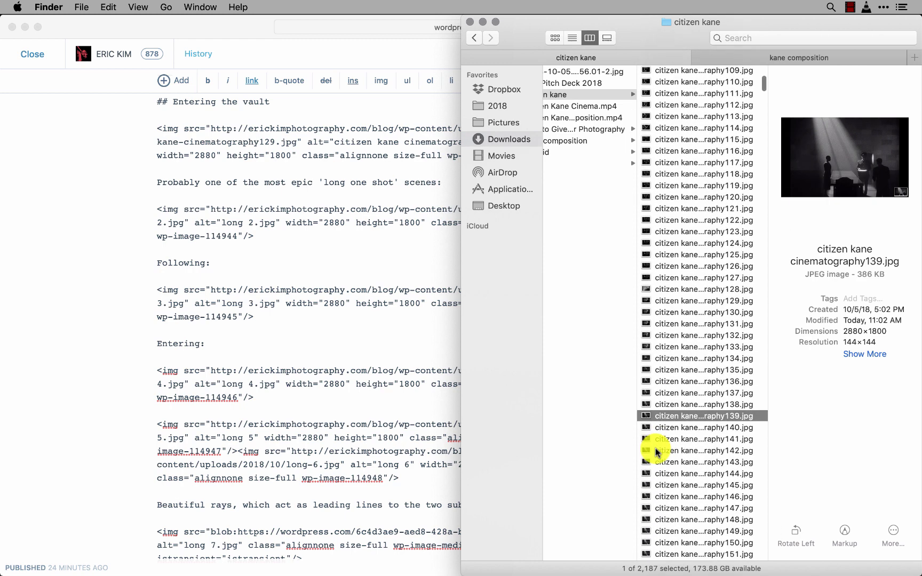
key(Up)
key(Down)
key(space)
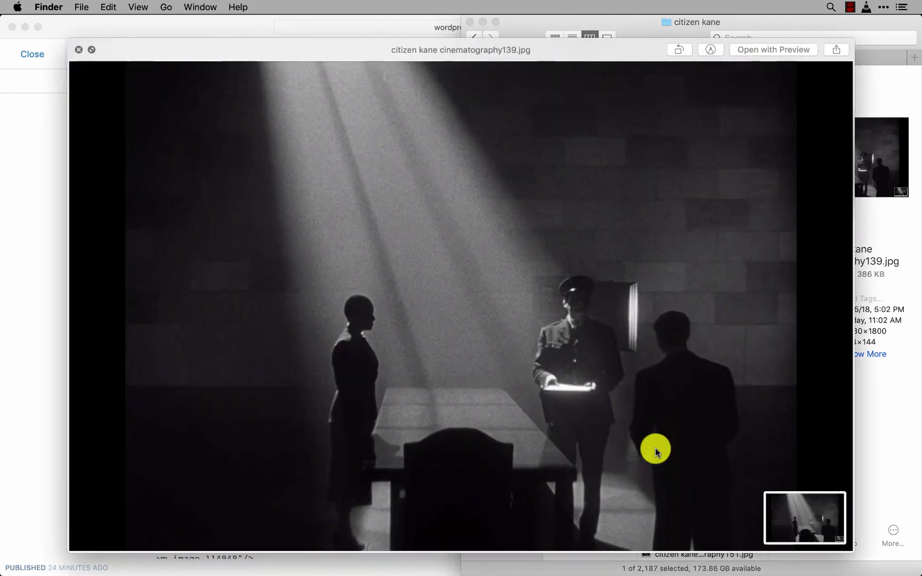
key(space)
key(ctrl+Tab)
key(super+v)
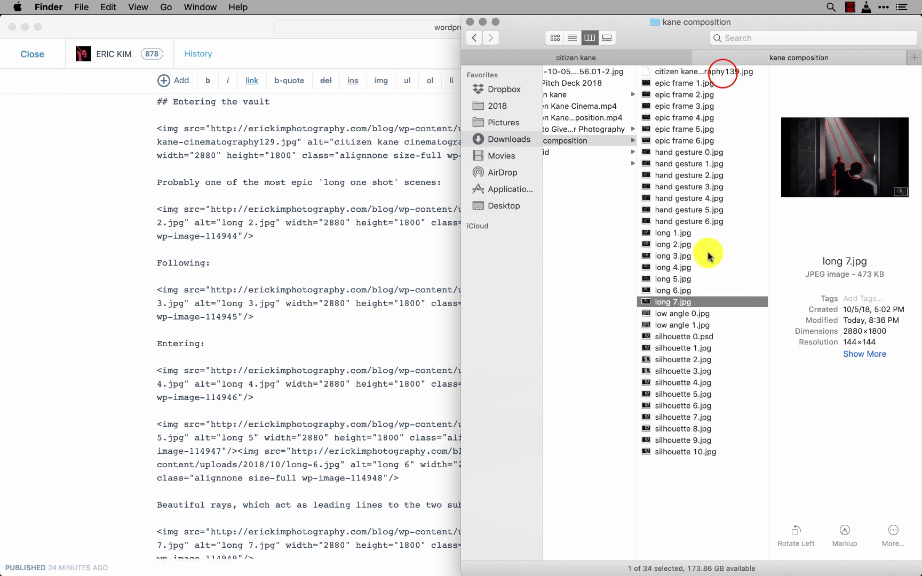
Rename the copied cinematography139.jpg in the kane composition folder as "long 8.jpg".
click(723, 75)
key(Return)
text(l)
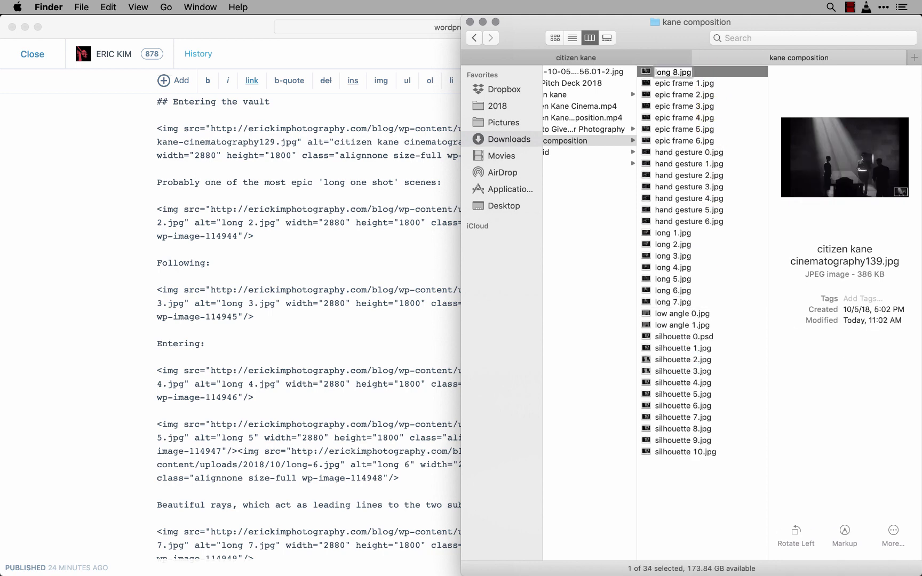
text(ong 8)
key(Return)
In the Safari post, add "Then the third person enters the scene:" below the long 7 image and insert long 8.jpg from Finder beneath it.
click(317, 489)
click(410, 490)
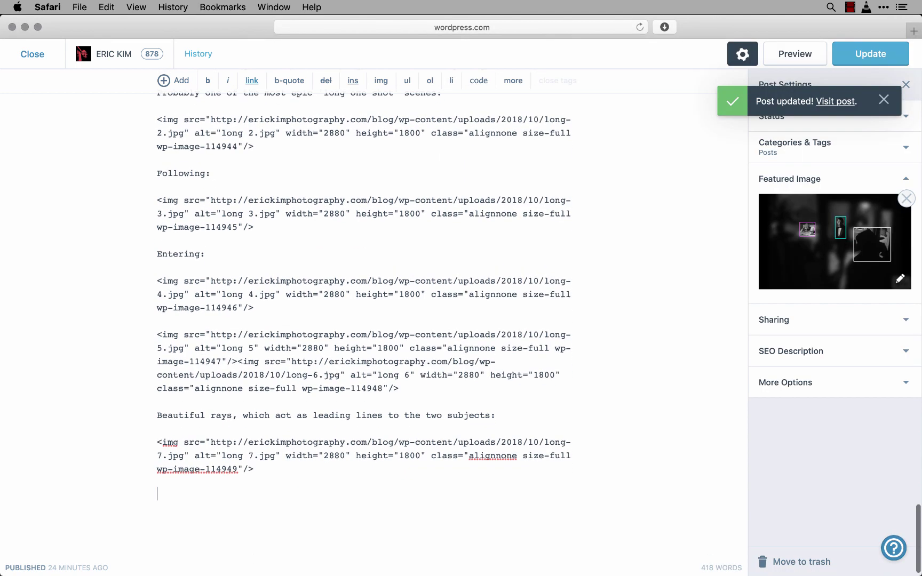
text(Then the third person enters the scene:)
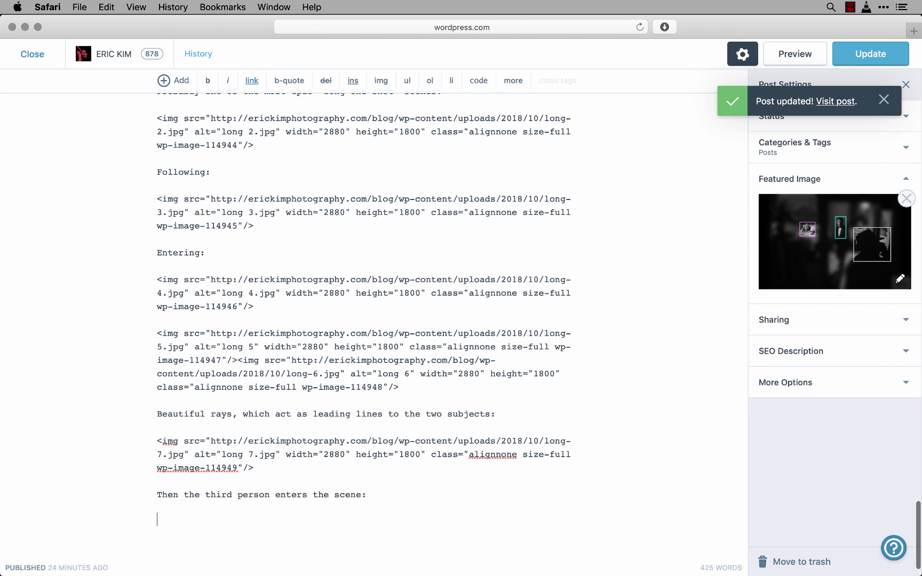
key(super+Tab)
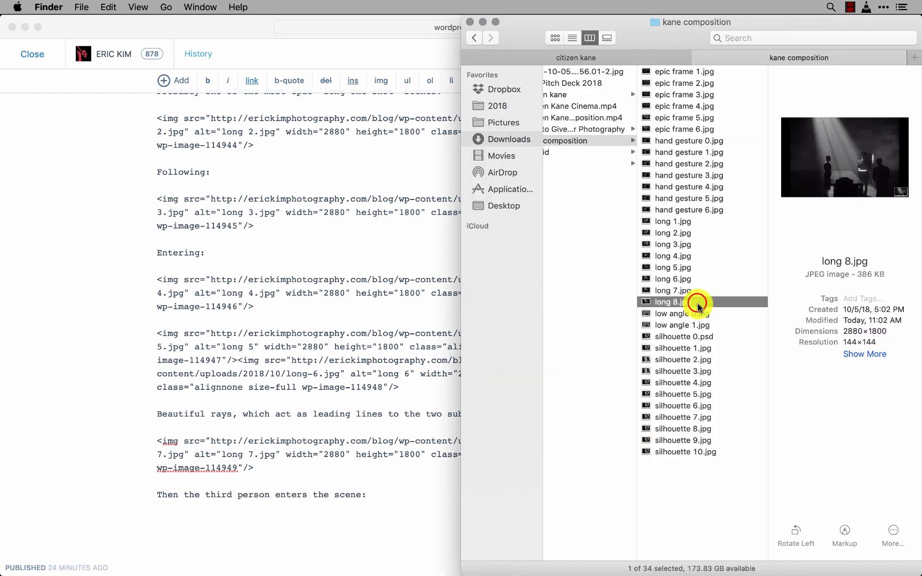
drag(692, 302, 347, 520)
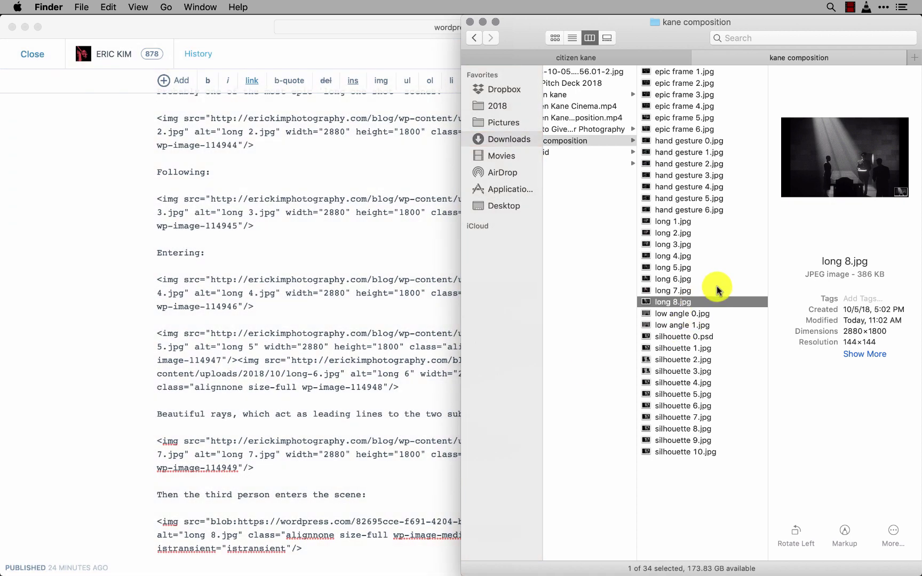
Duplicate long 8.jpg in the kane composition folder and name the duplicate "long 9.jpg".
key(super+d)
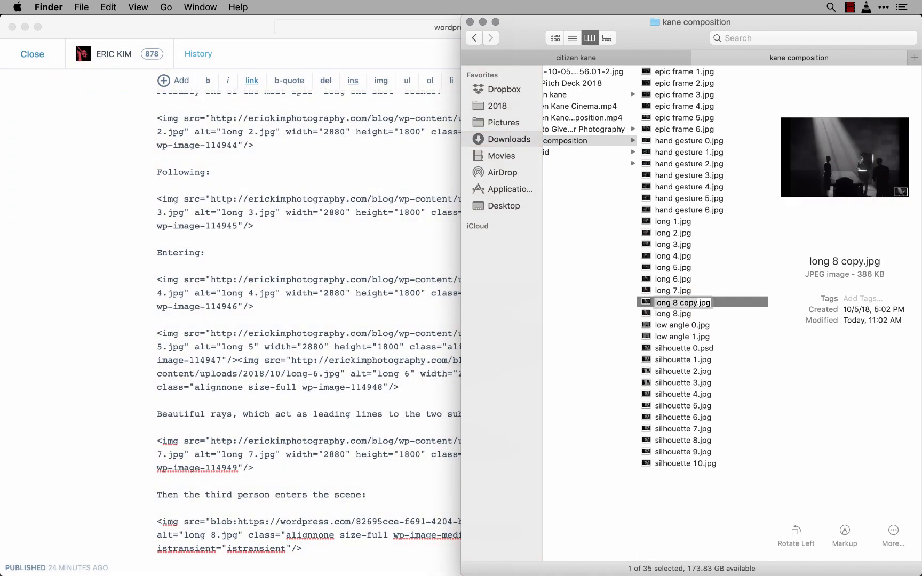
key(BackSpace)
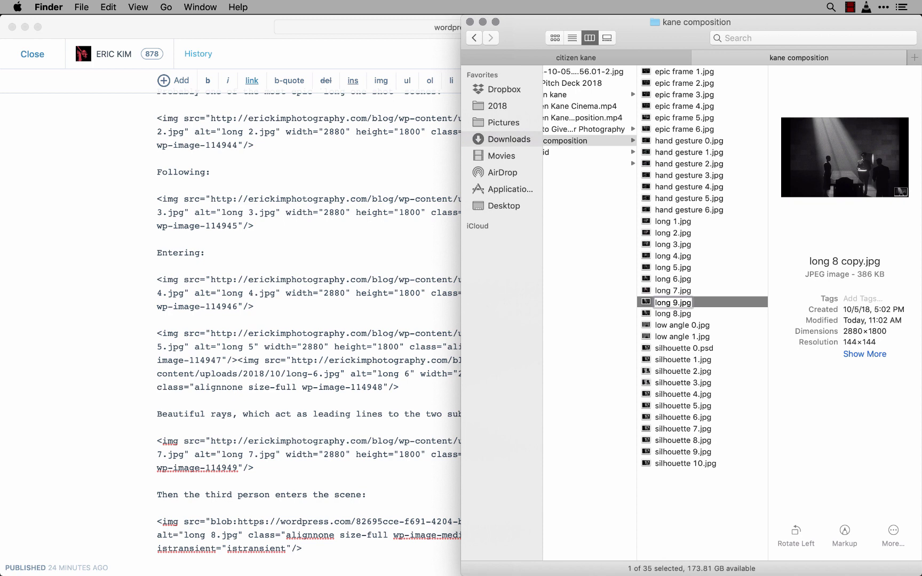
text(9)
key(Return)
Open long 9.jpg in Markup and trace red outlines around the dark-suited man, the uniformed guard and the standing figure beside the table.
click(844, 528)
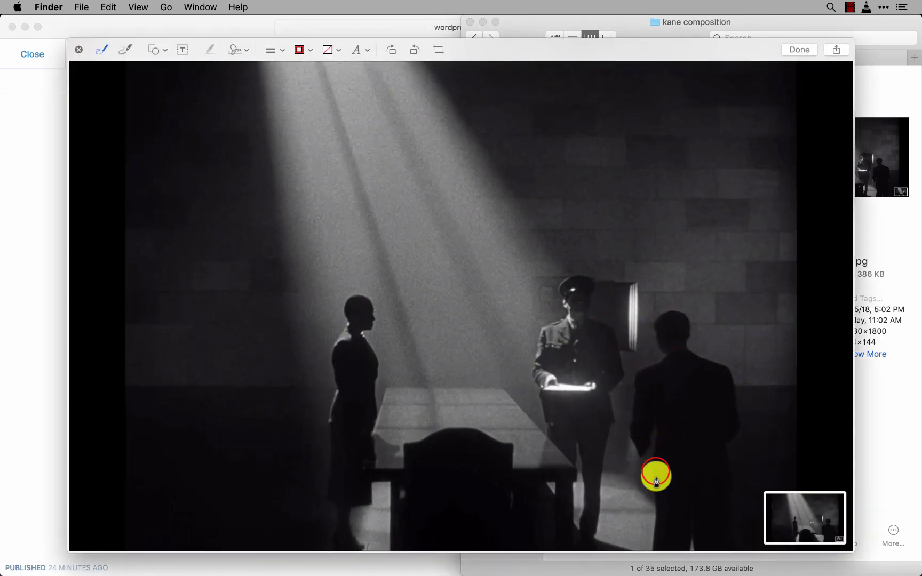
mouse_move(655, 472)
mouse_down()
mouse_move(655, 446)
mouse_move(641, 454)
mouse_move(632, 428)
mouse_move(643, 373)
mouse_move(658, 338)
mouse_move(692, 323)
mouse_move(736, 413)
mouse_move(731, 447)
mouse_up()
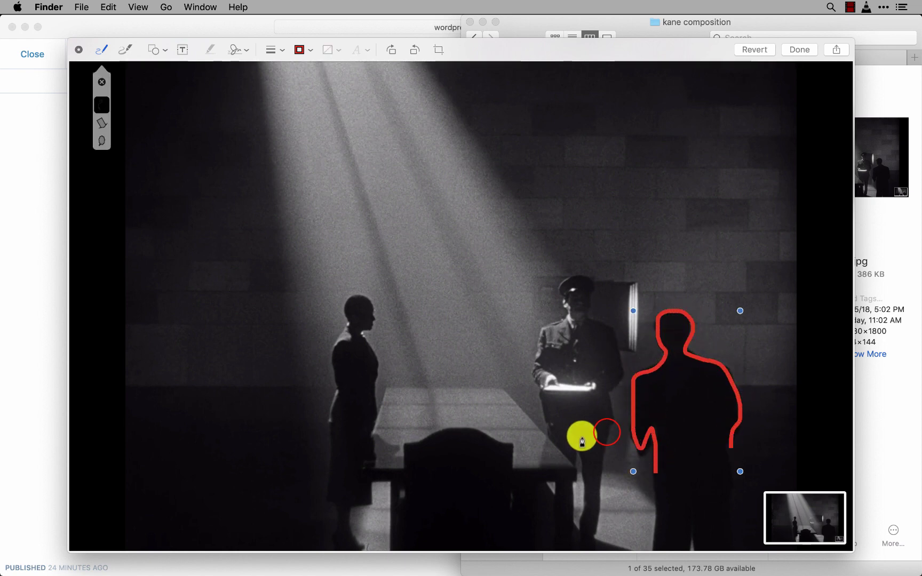
drag(606, 433, 605, 401)
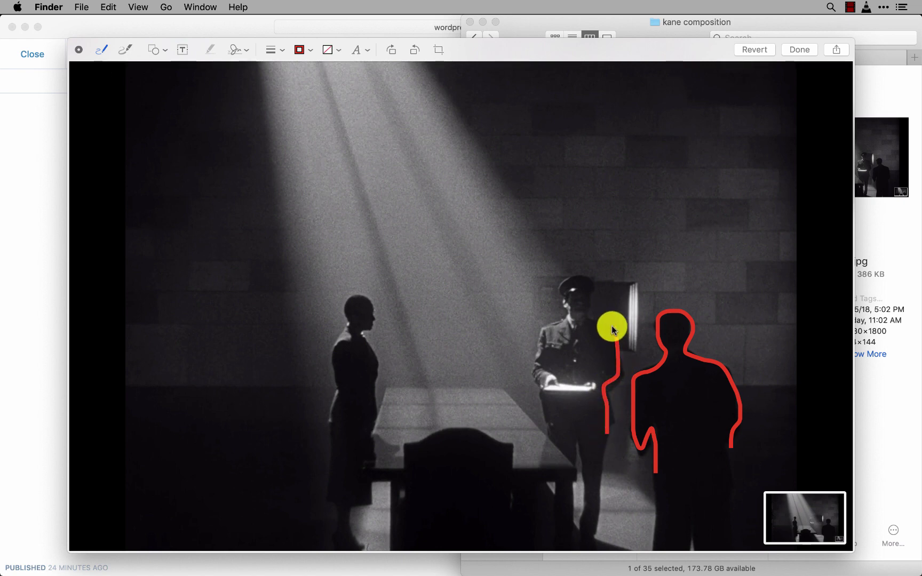
mouse_move(612, 329)
mouse_down()
mouse_move(588, 304)
mouse_move(589, 284)
mouse_move(563, 286)
mouse_up()
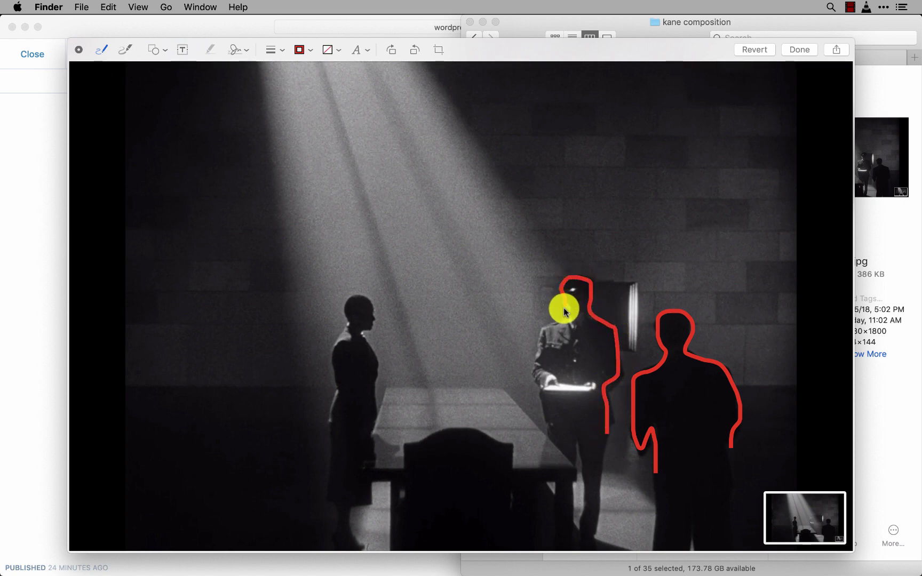
drag(550, 383, 601, 374)
click(375, 467)
mouse_move(374, 468)
mouse_down()
mouse_move(380, 352)
mouse_move(368, 299)
mouse_move(338, 339)
mouse_move(324, 476)
mouse_move(331, 525)
mouse_move(354, 539)
mouse_move(371, 471)
mouse_up()
Draw red gaze arrows from the three figures' heads on long 9.jpg, save the markup and close the preview.
mouse_move(376, 318)
mouse_down()
mouse_move(421, 320)
mouse_move(398, 339)
mouse_up()
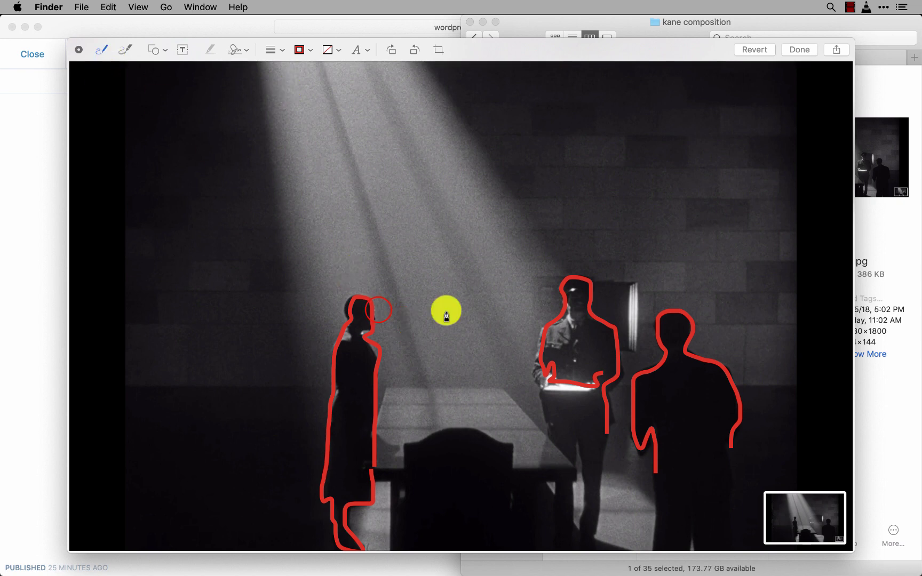
key(Delete)
mouse_move(376, 309)
mouse_down()
mouse_move(456, 308)
mouse_move(445, 326)
mouse_up()
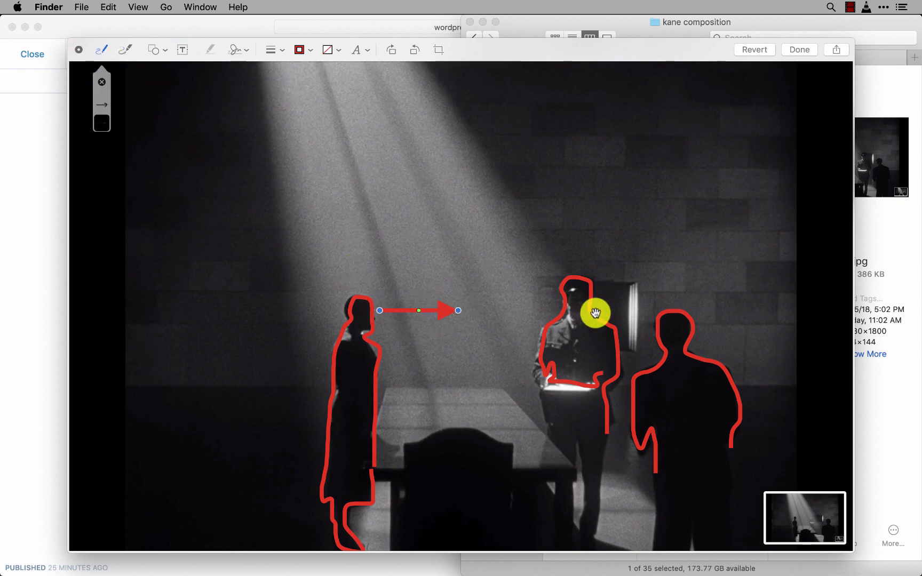
drag(659, 324, 629, 317)
key(super+z)
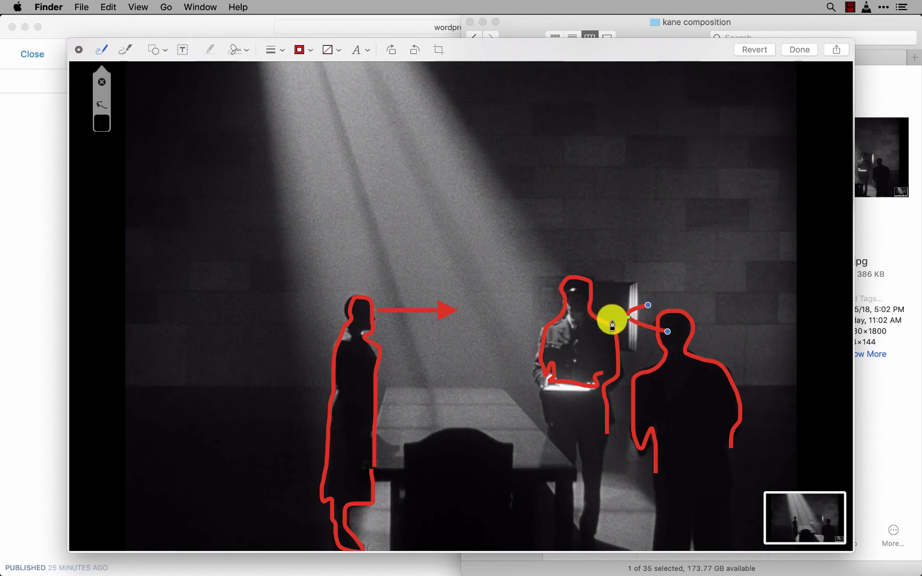
mouse_move(674, 330)
mouse_down()
mouse_move(621, 312)
mouse_move(629, 324)
mouse_up()
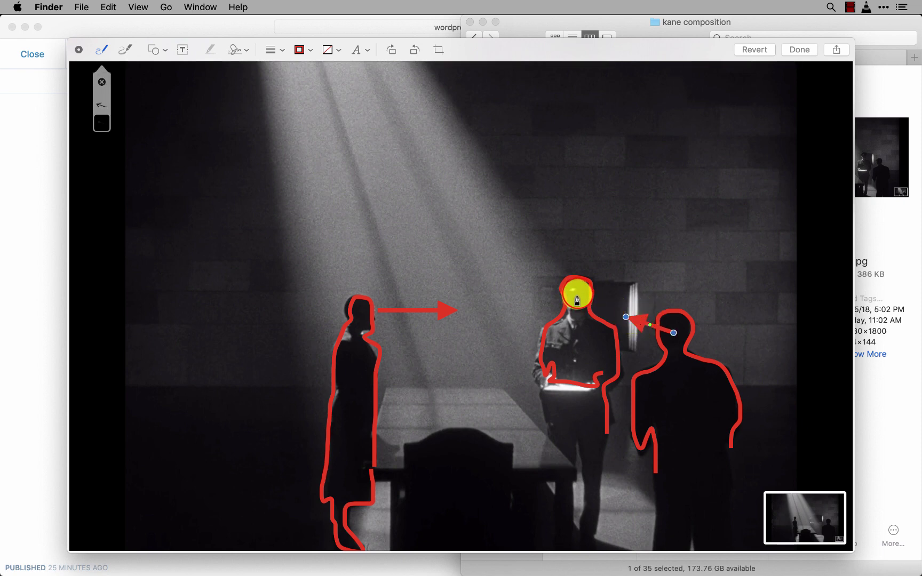
mouse_move(577, 297)
mouse_down()
mouse_move(596, 292)
mouse_move(597, 314)
mouse_up()
click(606, 302)
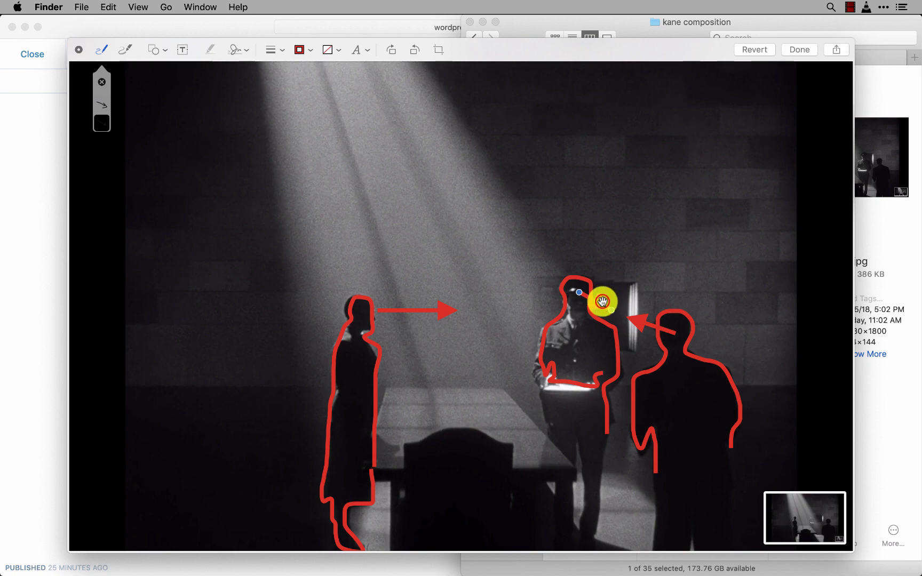
click(799, 49)
key(space)
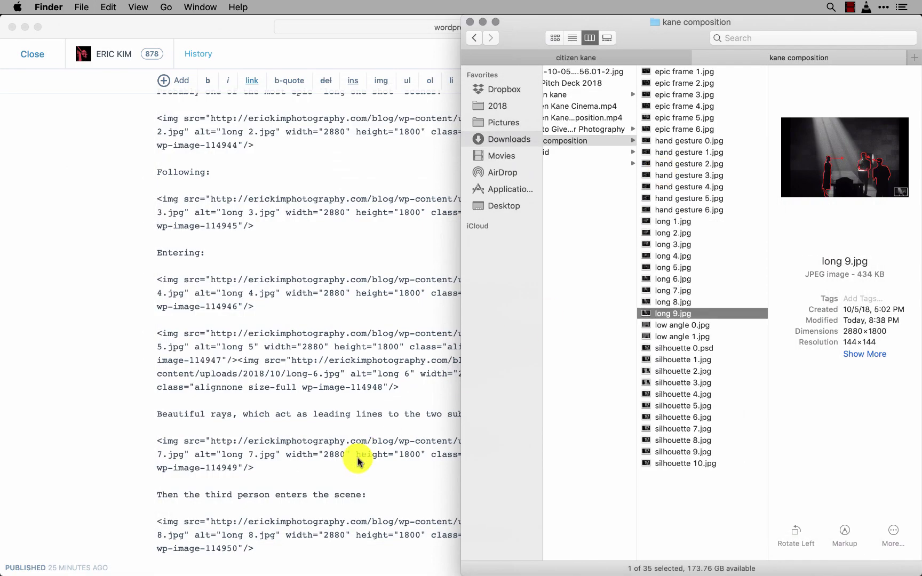
In the Safari post, add "Now look at their gazes:" below the long 8 image and insert long 9.jpg from Finder beneath it.
click(357, 457)
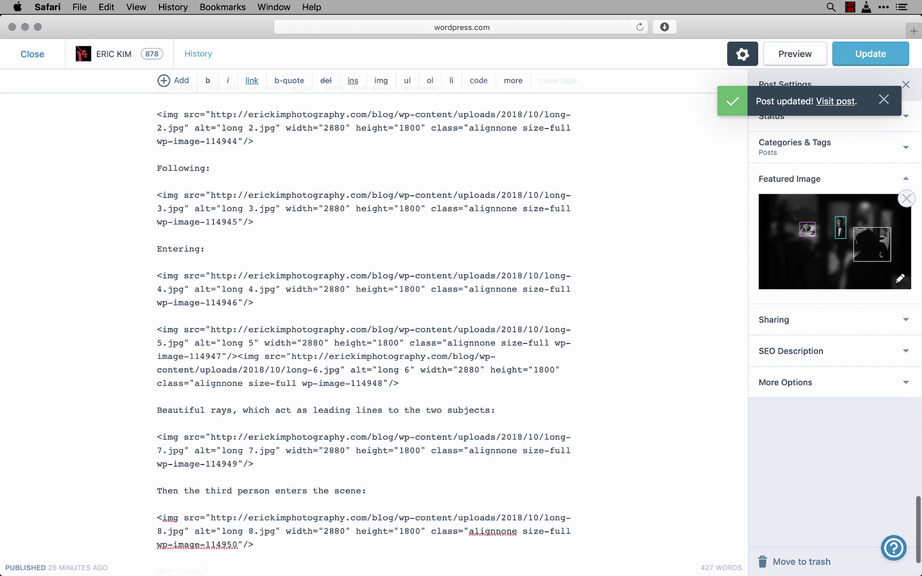
text(at their gazes:)
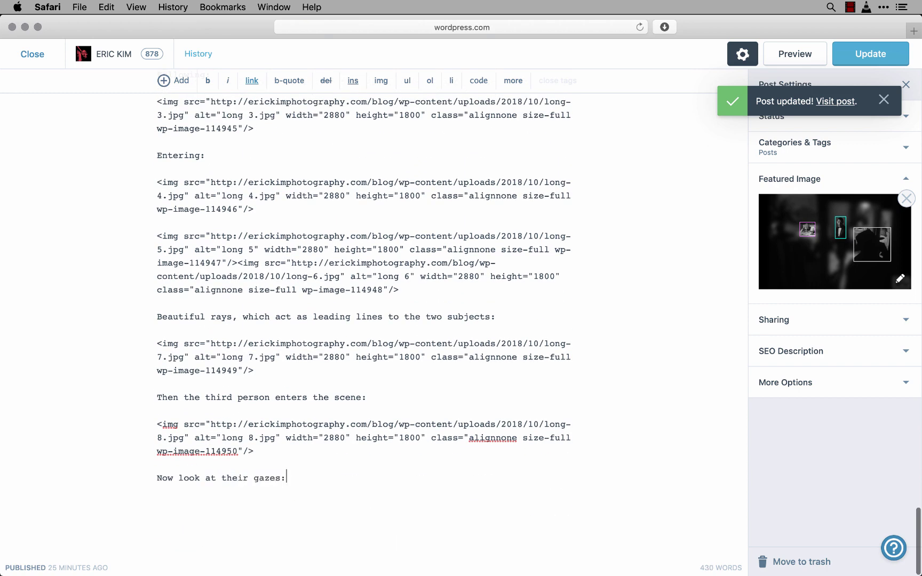
key(super+Tab)
click(706, 313)
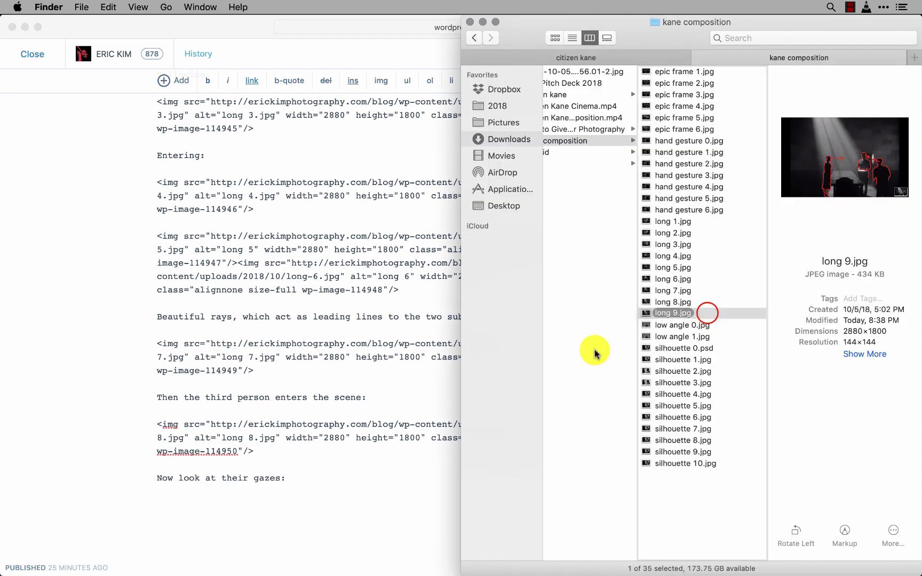
drag(595, 353, 266, 480)
Find citizen kane cinematography143.jpg in the citizen kane folder, preview it, and copy it into the kane composition folder.
key(ctrl+Tab)
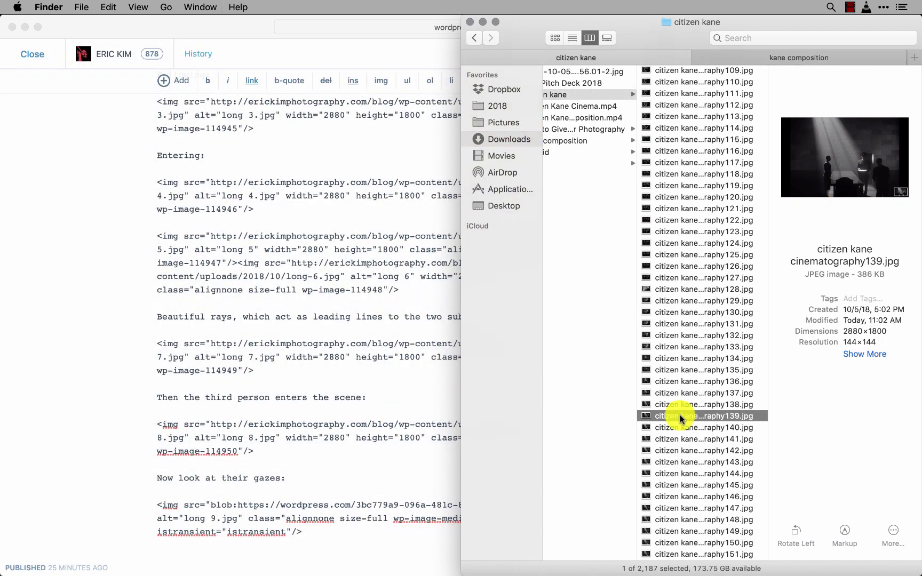
key(Down)
key(Down)
key(Down)
key(Down)
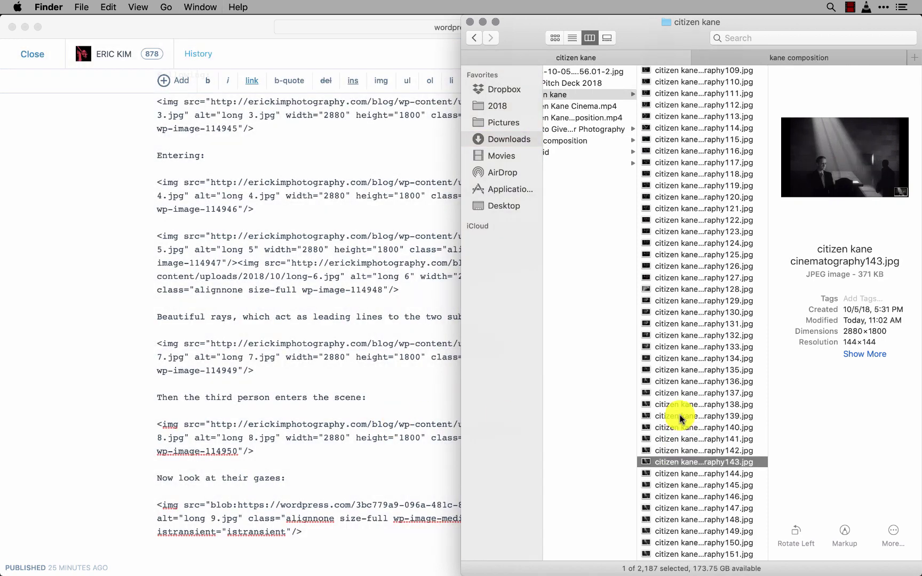
key(Down)
key(Up)
key(space)
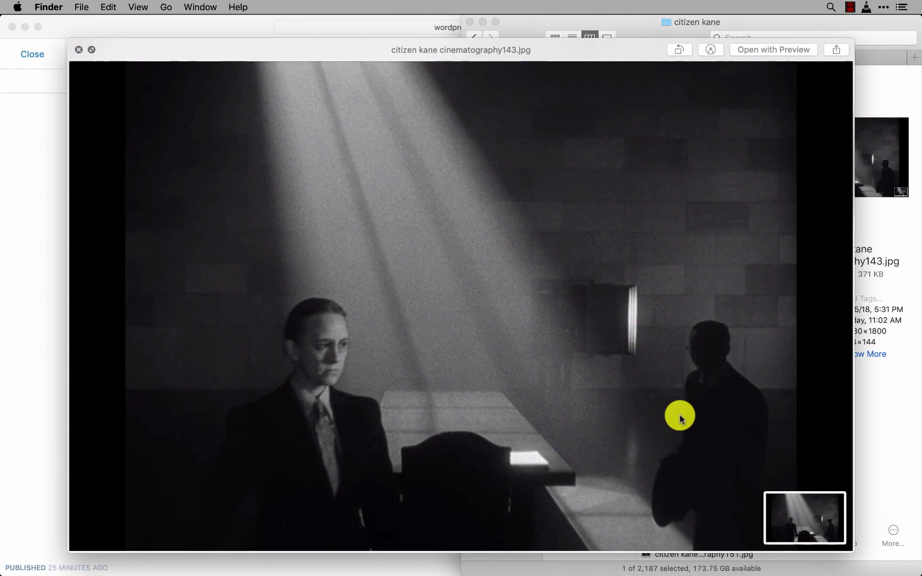
key(space)
key(ctrl+Tab)
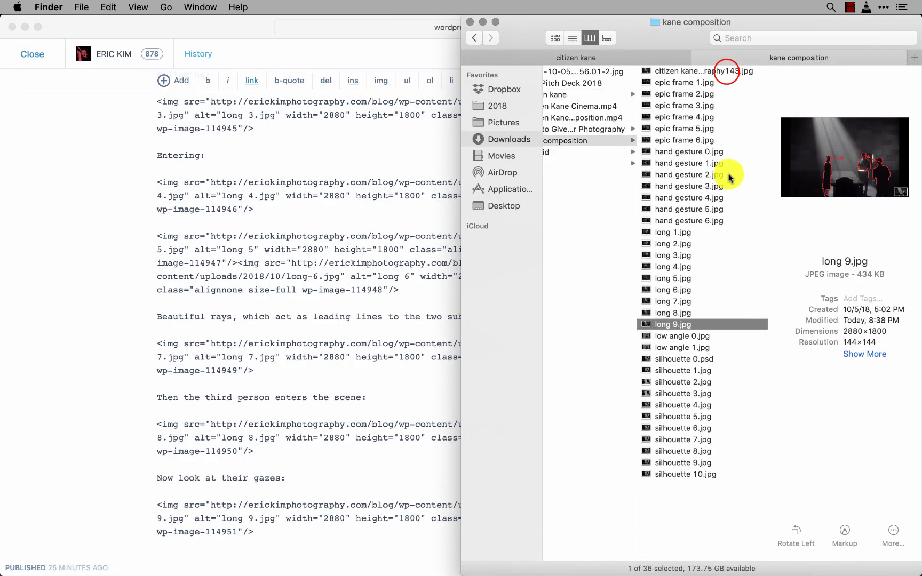
Rename the copied still citizen kane cinematography143.jpg in the kane composition folder to "long 10.jpg".
click(725, 71)
click(724, 70)
text(long 10.jpg)
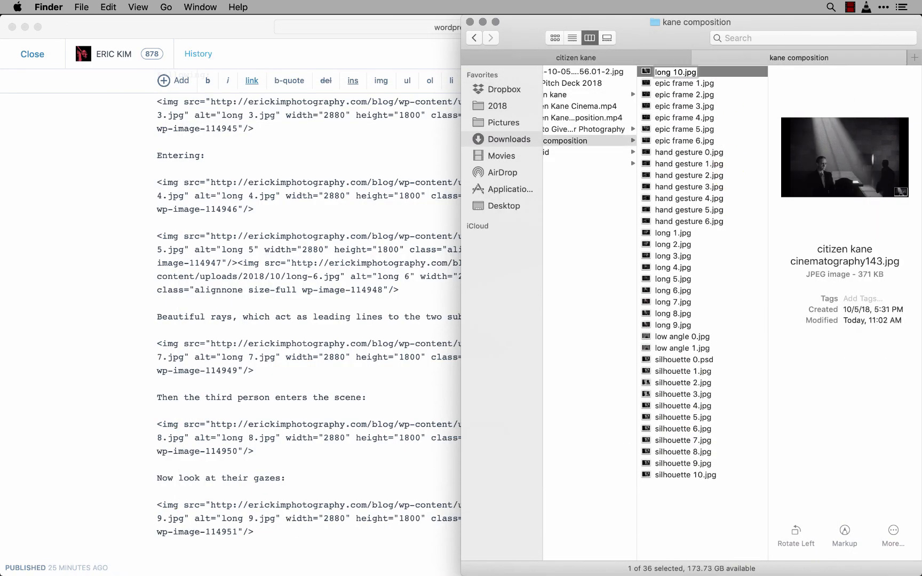
key(Return)
In the Safari post, add "Now the second the woman enters the light-- you can see her face!" and insert long 10.jpg from Finder beneath it.
key(super+Tab)
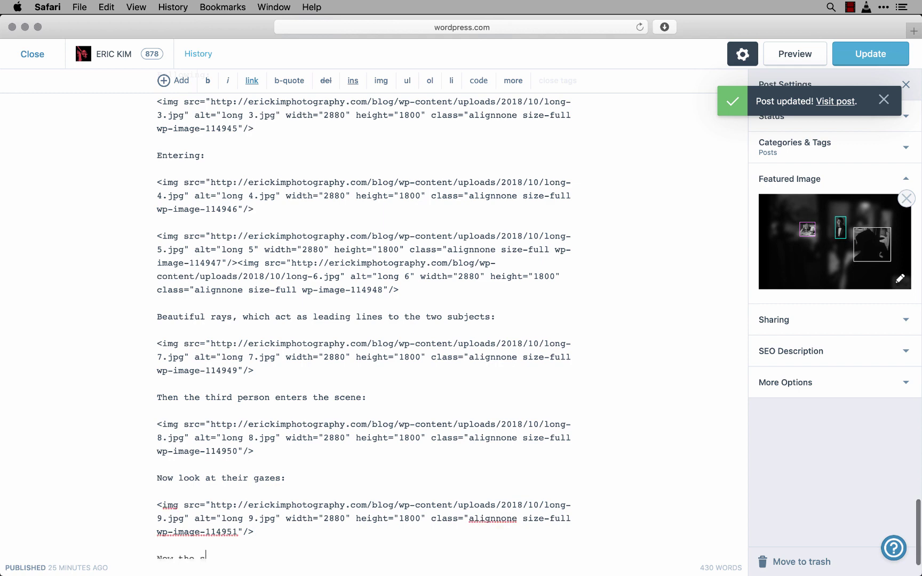
text(an enters the light-- you can see her face!)
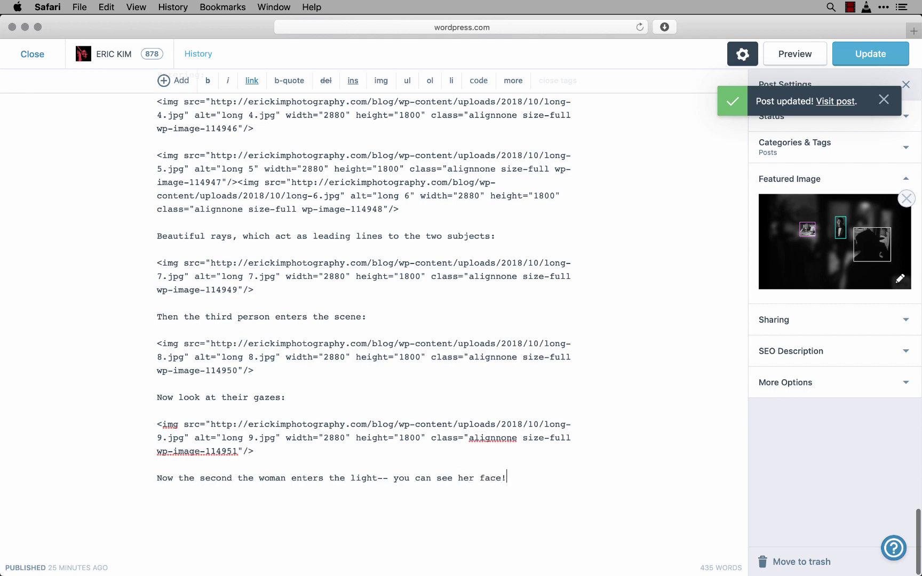
key(super+Tab)
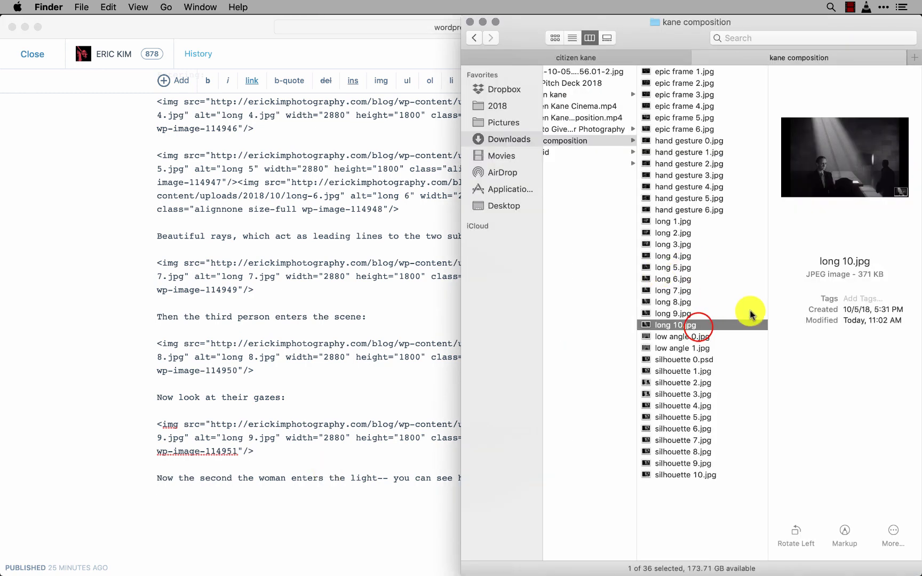
drag(699, 324, 391, 461)
Copy citizen kane cinematography144.jpg from the citizen kane folder into kane composition and rename the copy "long 11.jpg".
key(ctrl+shift+Tab)
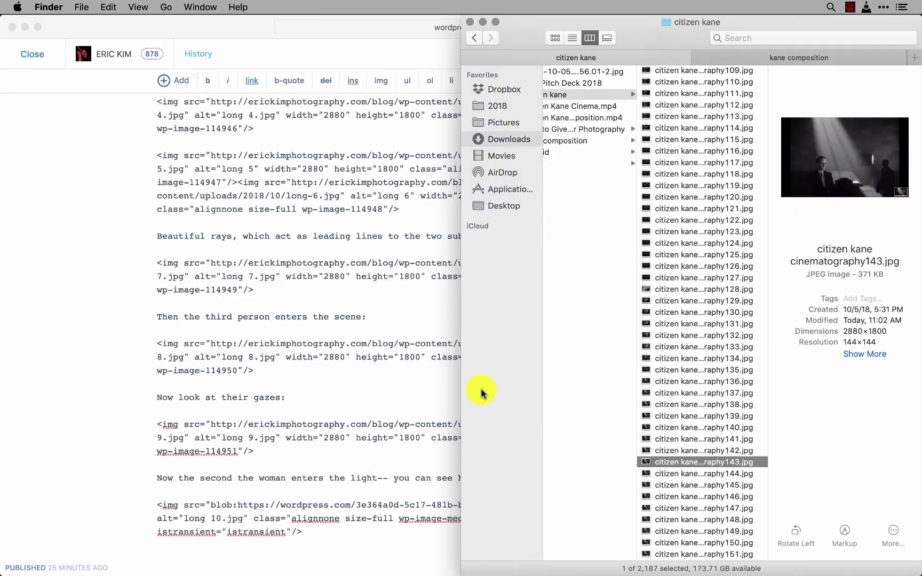
key(Down)
key(Down)
key(Up)
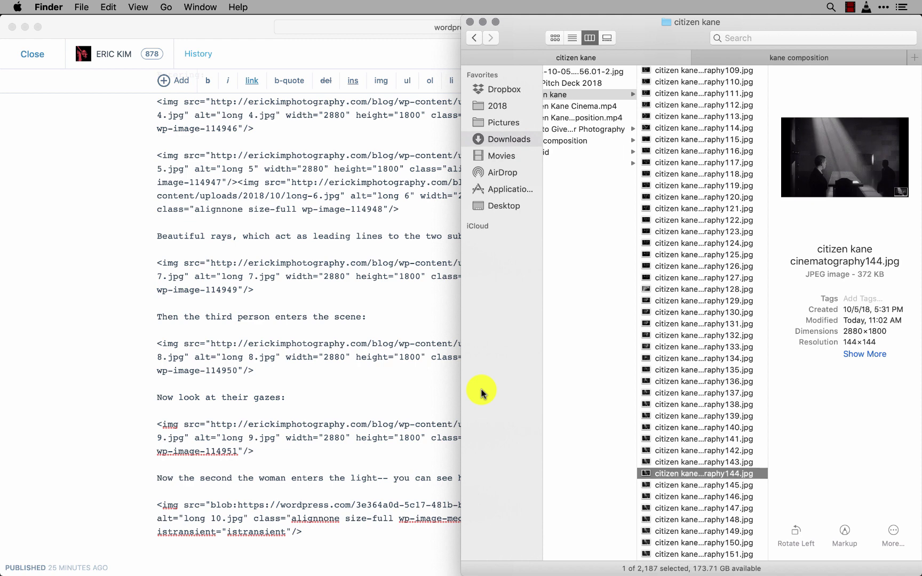
key(ctrl+Tab)
key(super+v)
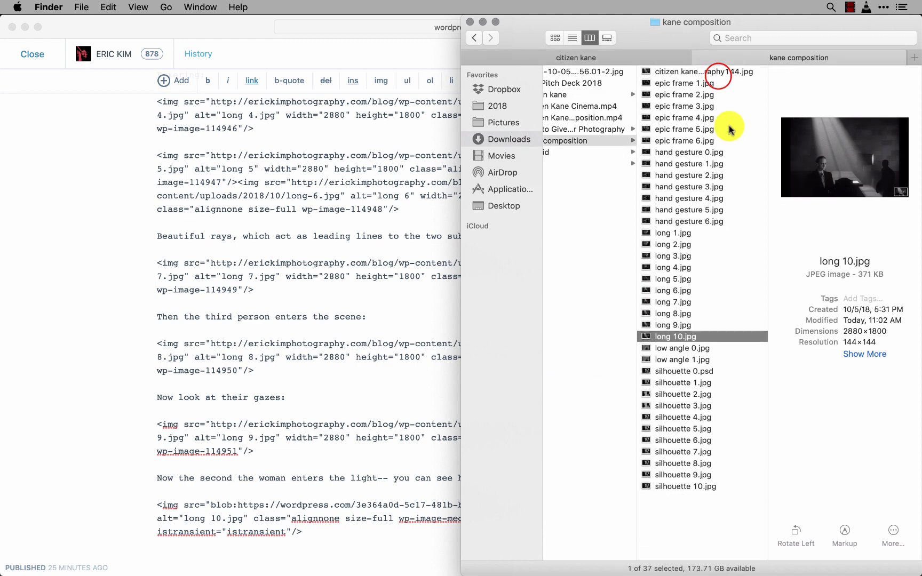
click(718, 73)
text(long 11)
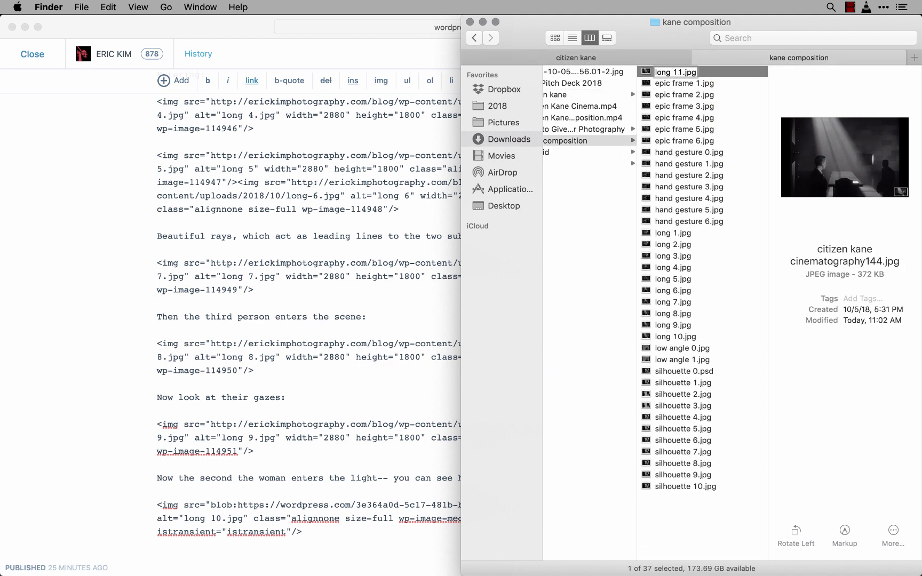
key(Return)
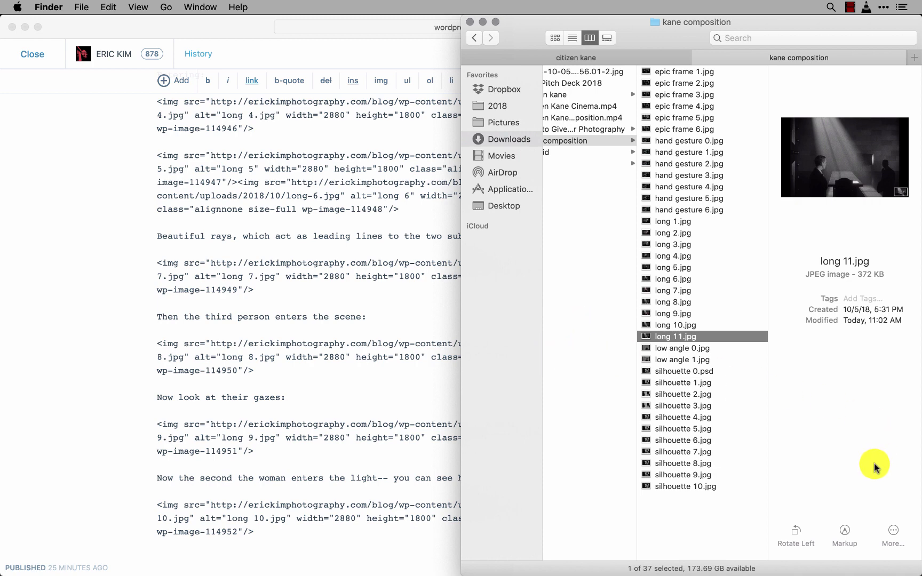
Mark up long 11.jpg with red circles around both figures' heads and a red gaze arrow between them, then save the markup.
click(844, 531)
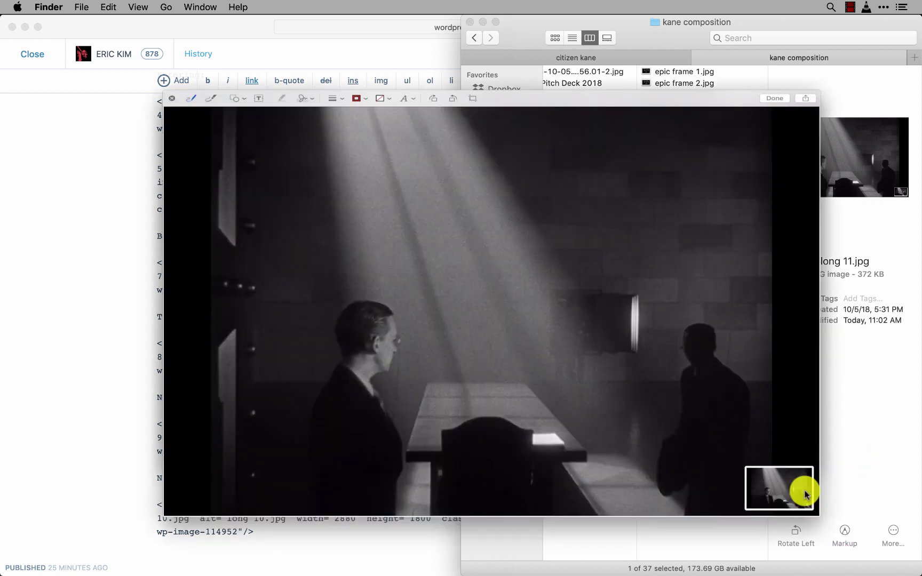
click(351, 299)
mouse_move(352, 301)
mouse_down()
mouse_move(309, 294)
mouse_move(366, 387)
mouse_move(350, 294)
mouse_up()
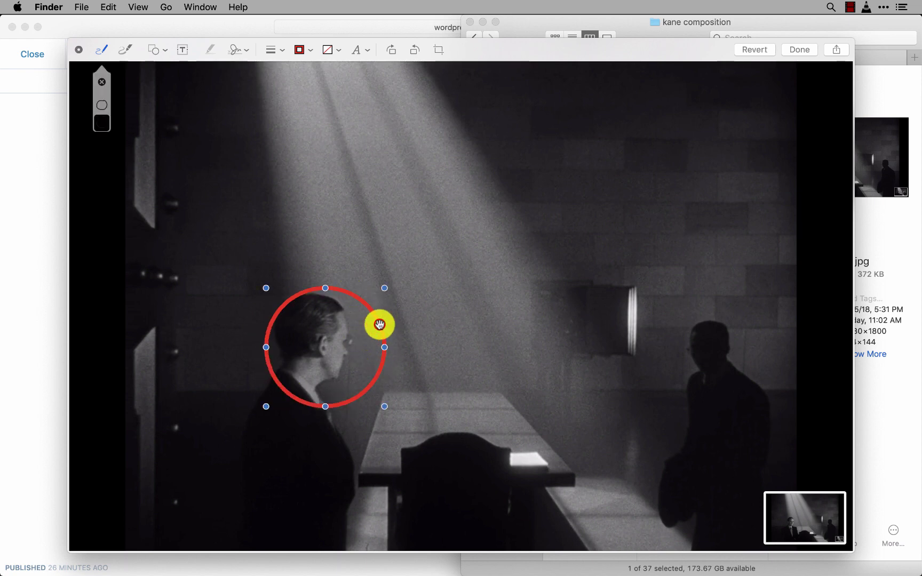
mouse_move(378, 324)
mouse_down()
mouse_move(366, 323)
mouse_move(619, 344)
mouse_up()
mouse_move(727, 315)
mouse_down()
mouse_move(677, 316)
mouse_move(754, 376)
mouse_move(735, 292)
mouse_up()
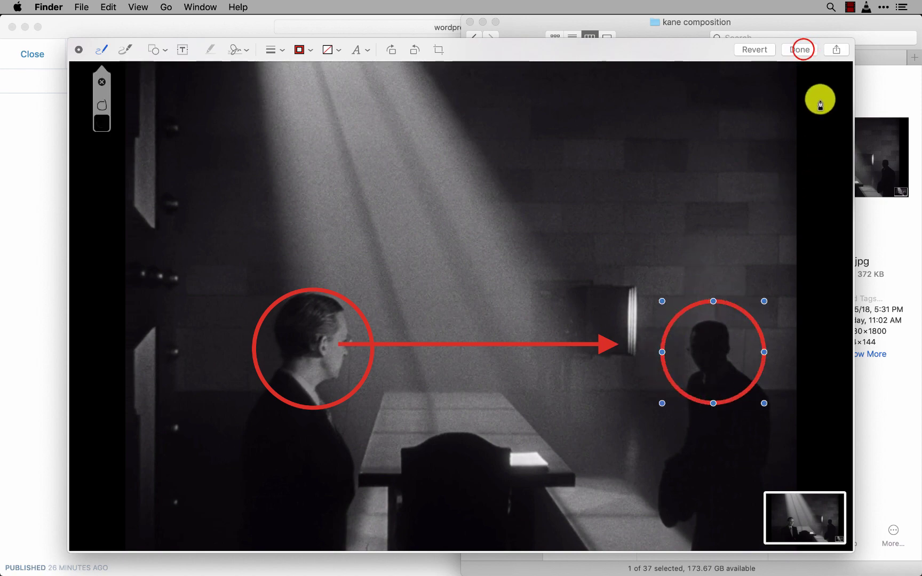
click(799, 51)
key(space)
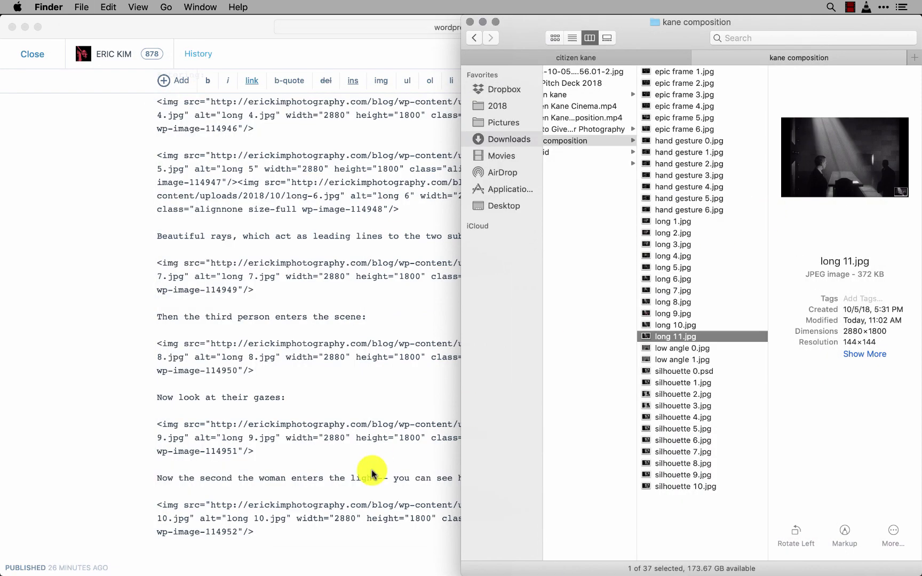
In the Safari post, add "Now look at her turn around, and make eye contact:" below long 10 and insert long 11.jpg from Finder beneath it.
click(319, 520)
click(160, 555)
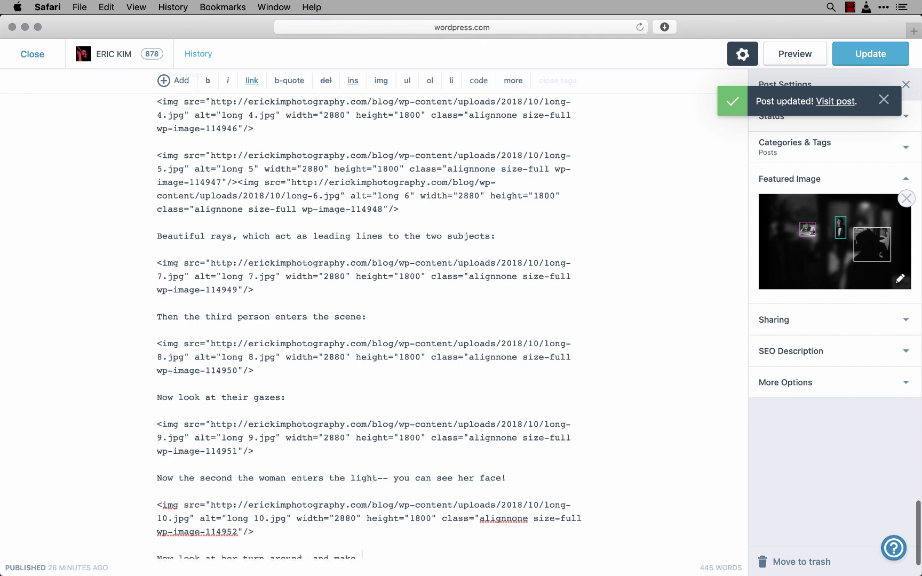
scroll(369, 328, down, 4)
key(super+Tab)
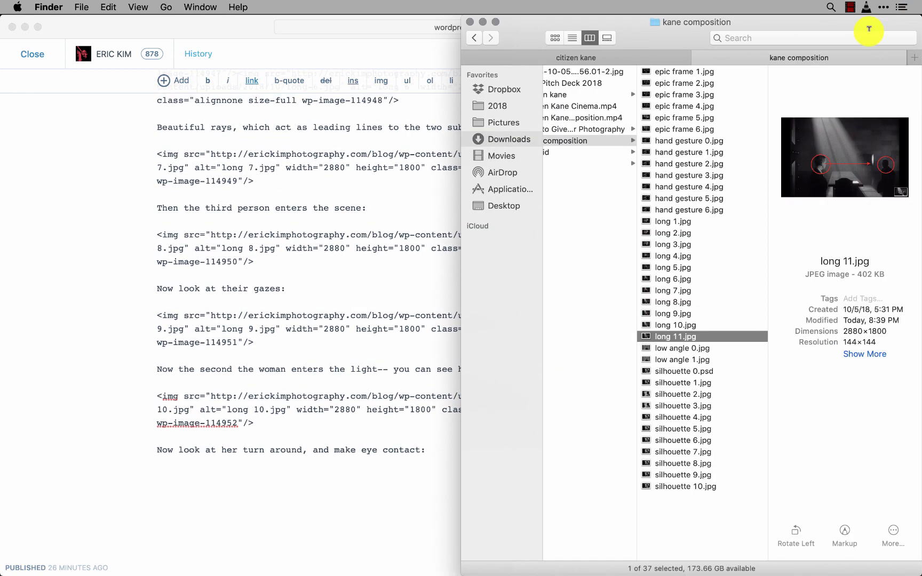
click(683, 337)
drag(683, 338, 377, 444)
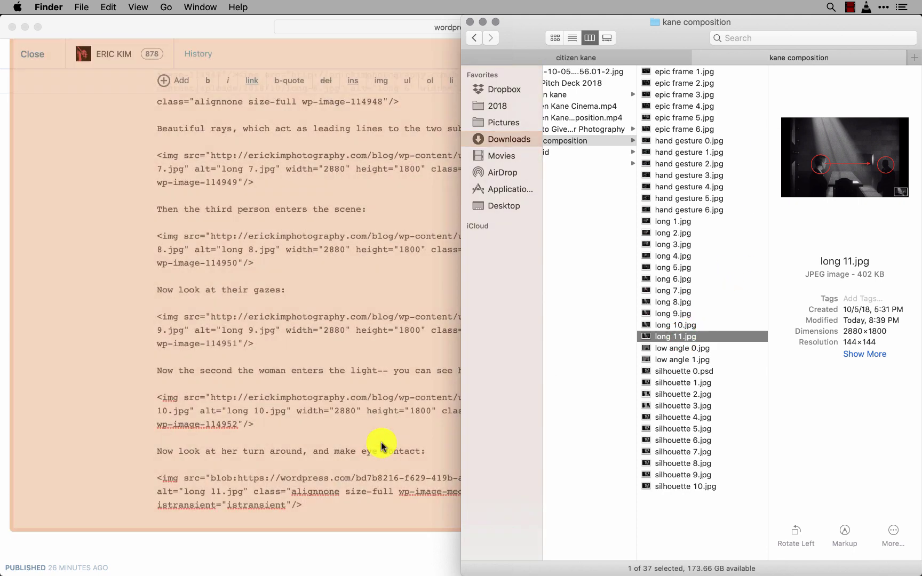
Find citizen kane cinematography146.jpg in the citizen kane folder, preview it, and copy it into the kane composition folder.
key(ctrl+shift+Tab)
key(Down)
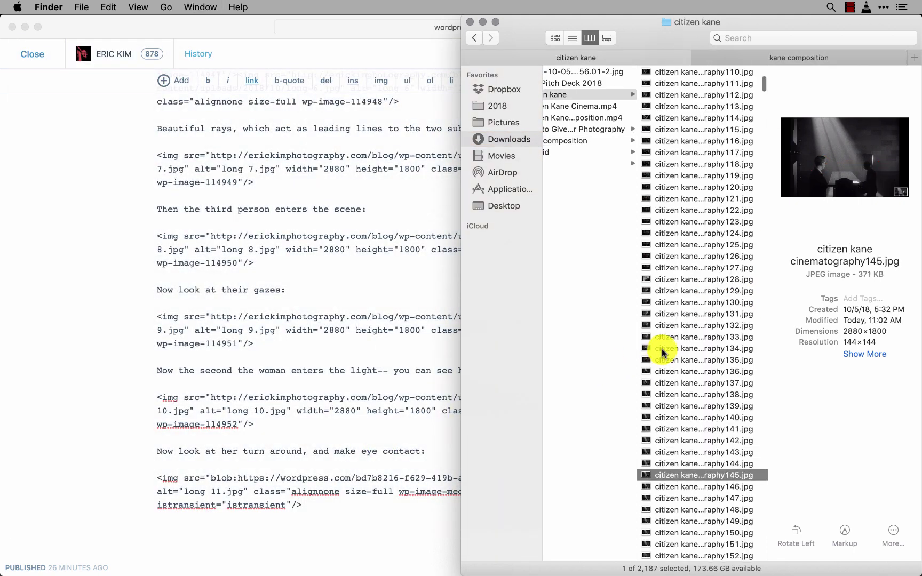
scroll(662, 352, down, 10)
key(Down)
key(Down)
key(Up)
key(space)
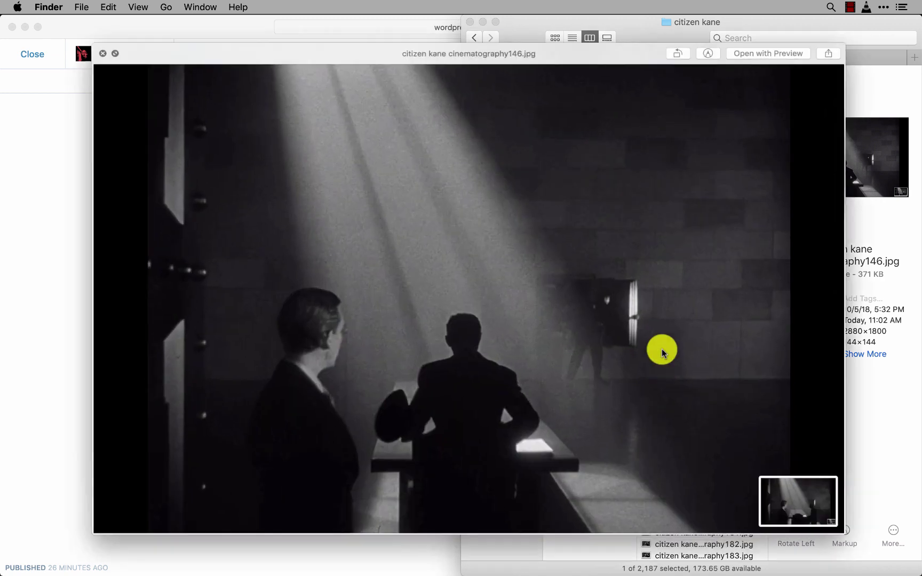
key(space)
key(ctrl+Tab)
key(super+v)
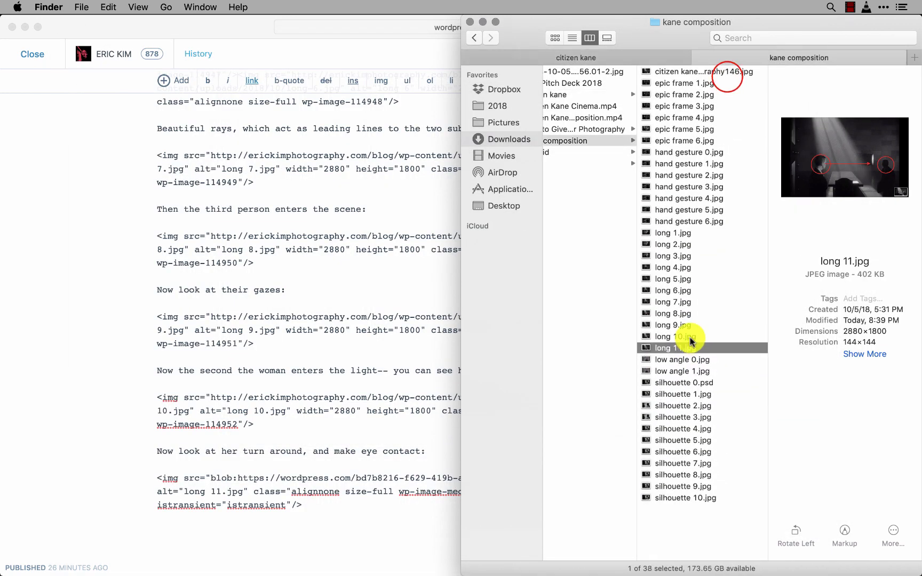
Rename the copied still citizen kane cinematography146.jpg in the kane composition folder to "long 12.jpg".
click(726, 77)
click(726, 75)
text(lon)
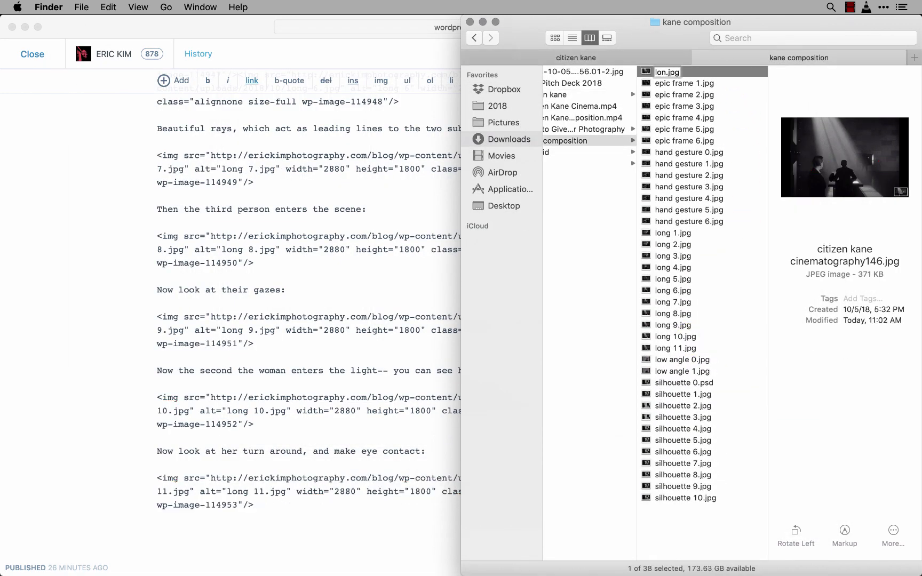
text(g 12)
key(Return)
In the Safari post, add "Now the man enters the center frame:" below the long 11 image and insert long 12.jpg from Finder beneath it.
click(395, 426)
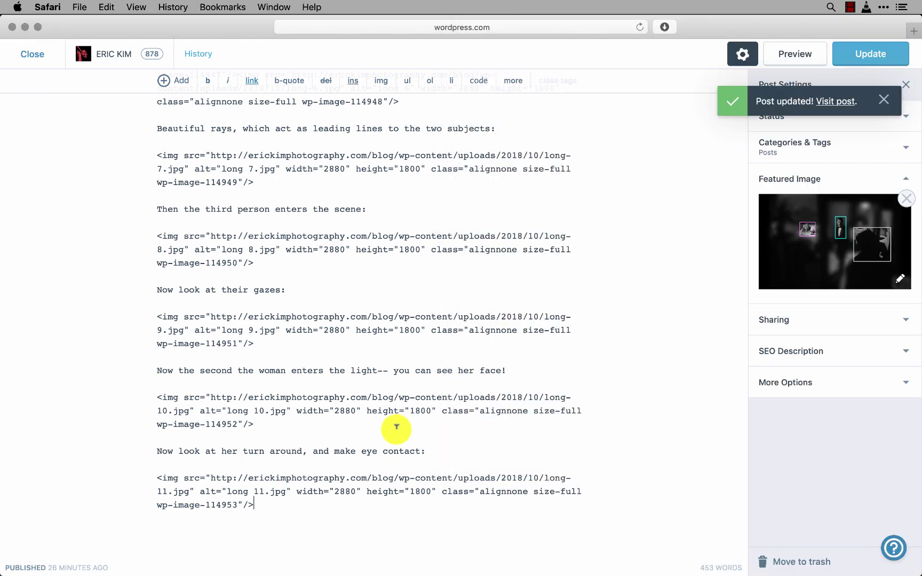
text(N)
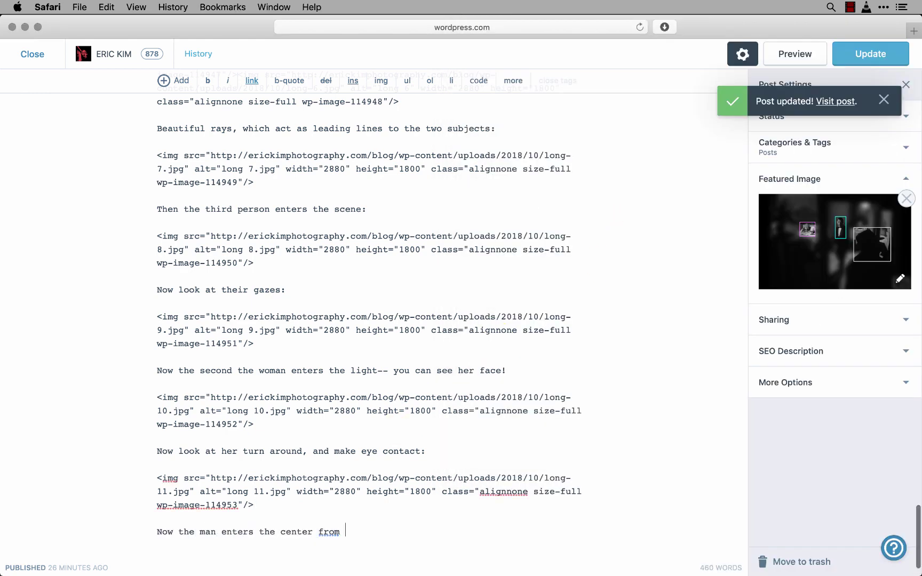
key(super+Tab)
click(663, 350)
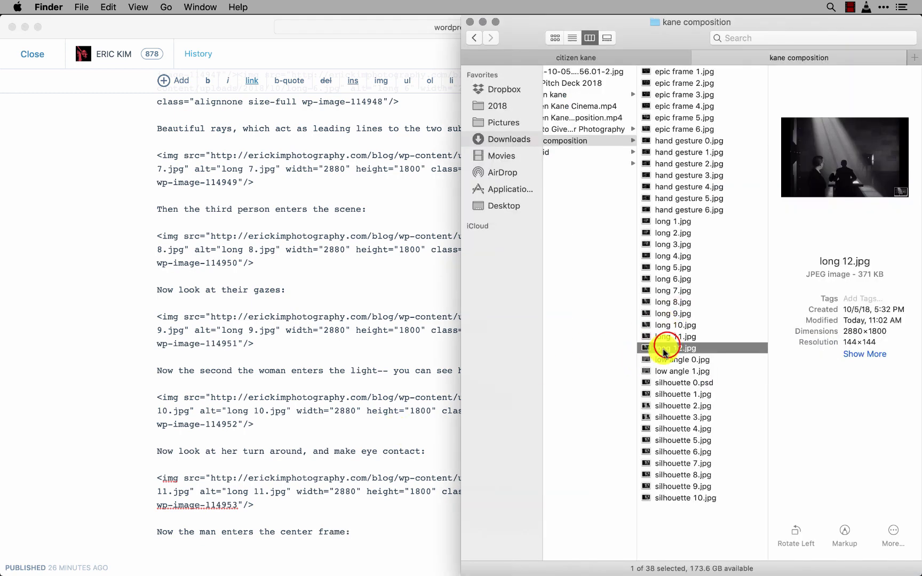
drag(666, 347, 319, 469)
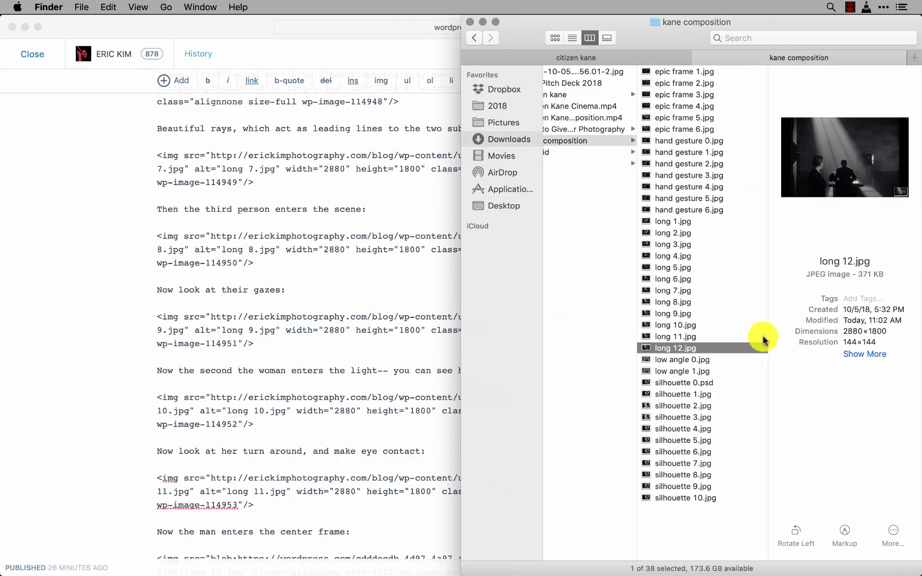
Duplicate long 12.jpg in the kane composition folder and name the duplicate "long 13.jpg".
key(super+d)
key(Return)
text(long 13)
Trace the central man's silhouette and the triangular gaps inside both arms in red on long 13.jpg in Markup, then save the markup.
click(845, 530)
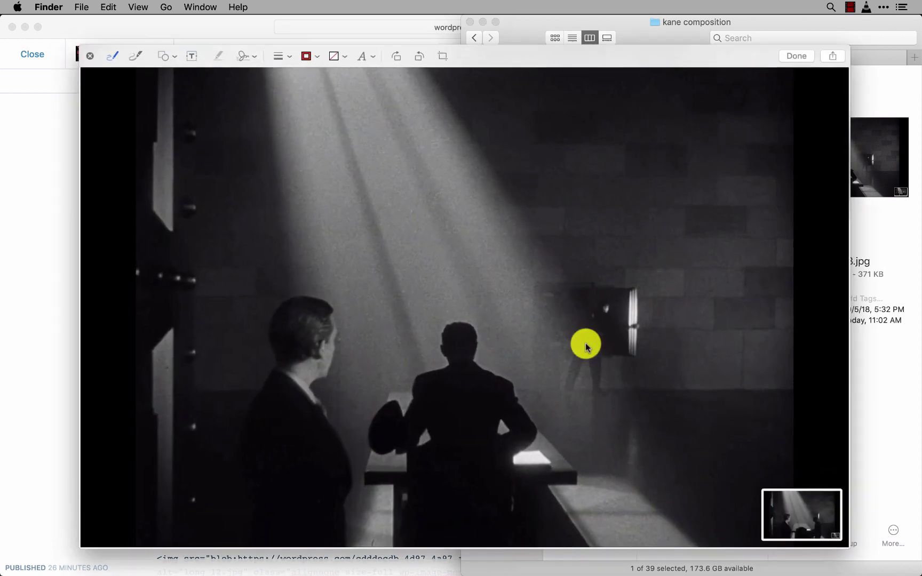
click(504, 462)
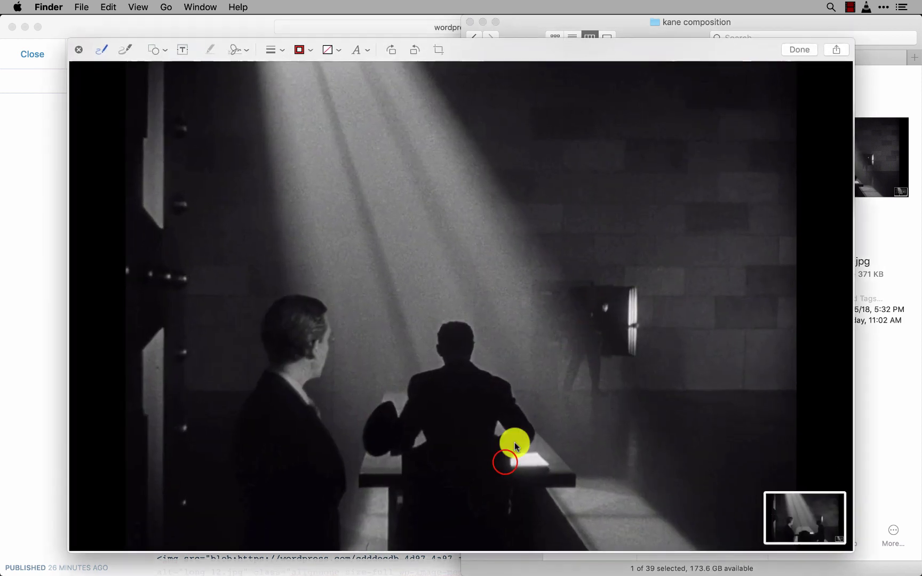
mouse_move(504, 463)
mouse_down()
mouse_move(535, 438)
mouse_move(508, 383)
mouse_move(469, 366)
mouse_move(450, 332)
mouse_move(397, 413)
mouse_move(368, 424)
mouse_move(403, 456)
mouse_move(412, 457)
mouse_move(422, 428)
mouse_move(408, 440)
mouse_up()
click(491, 436)
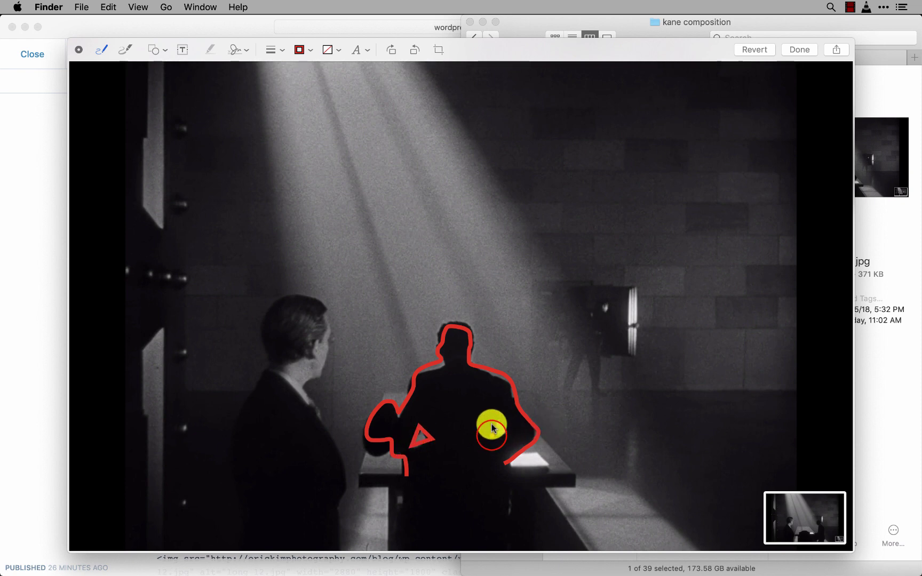
drag(496, 425, 494, 432)
click(800, 49)
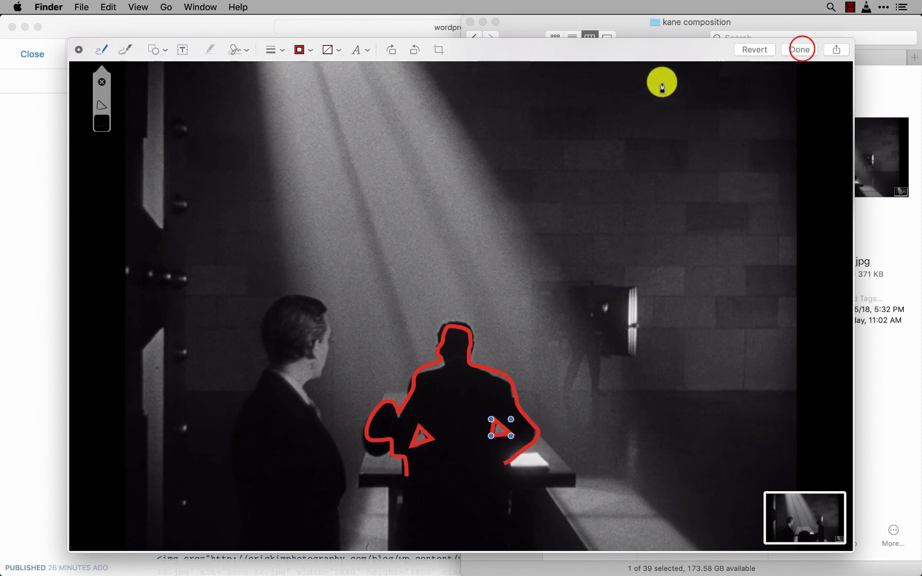
In the Safari post, add "Edge detection in red:" below the long 12 image and insert long 13.jpg from Finder beneath it.
key(super+Tab)
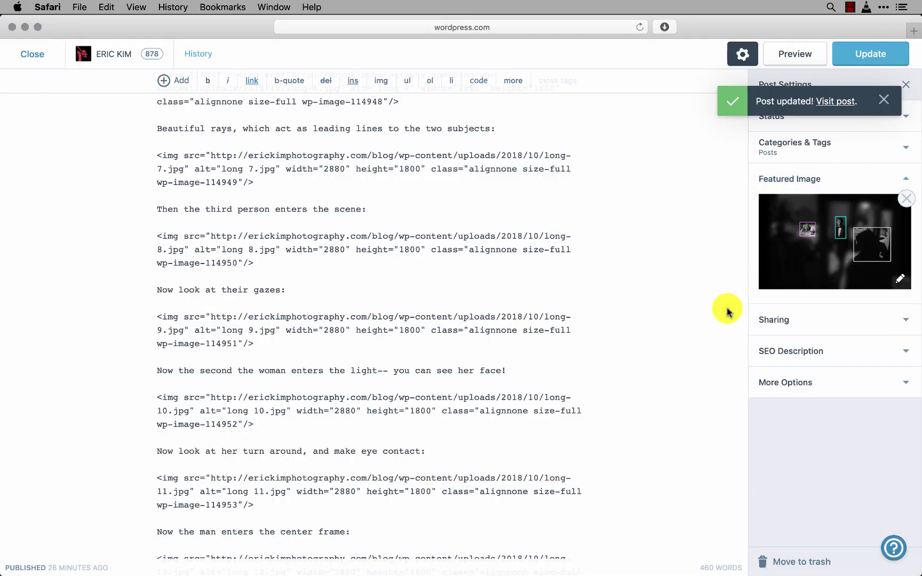
scroll(451, 521, down, 4)
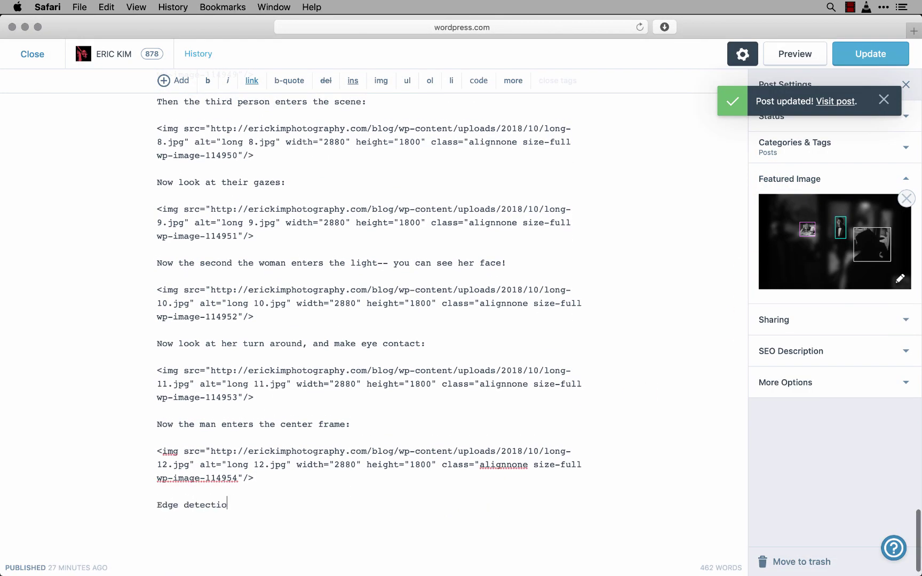
key(super+Tab)
key(space)
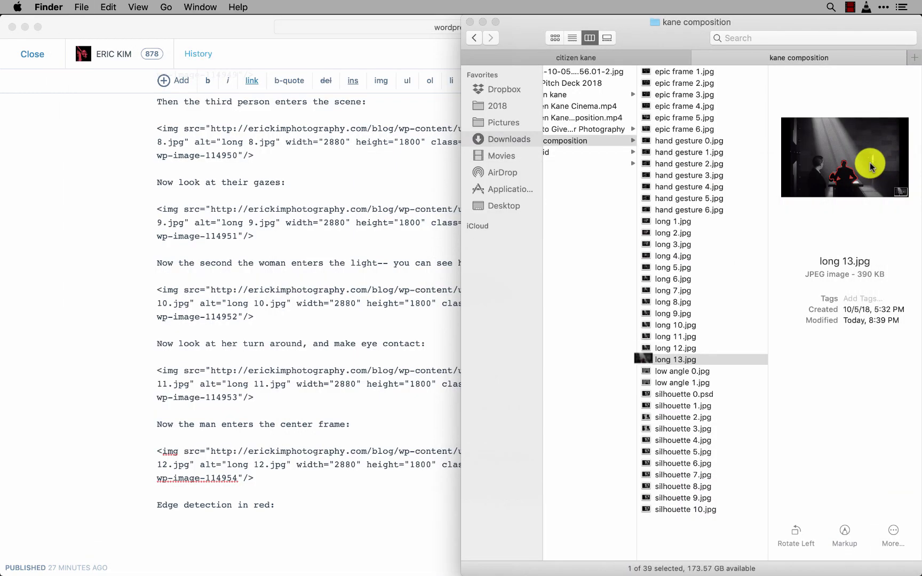
click(684, 362)
drag(685, 361, 418, 477)
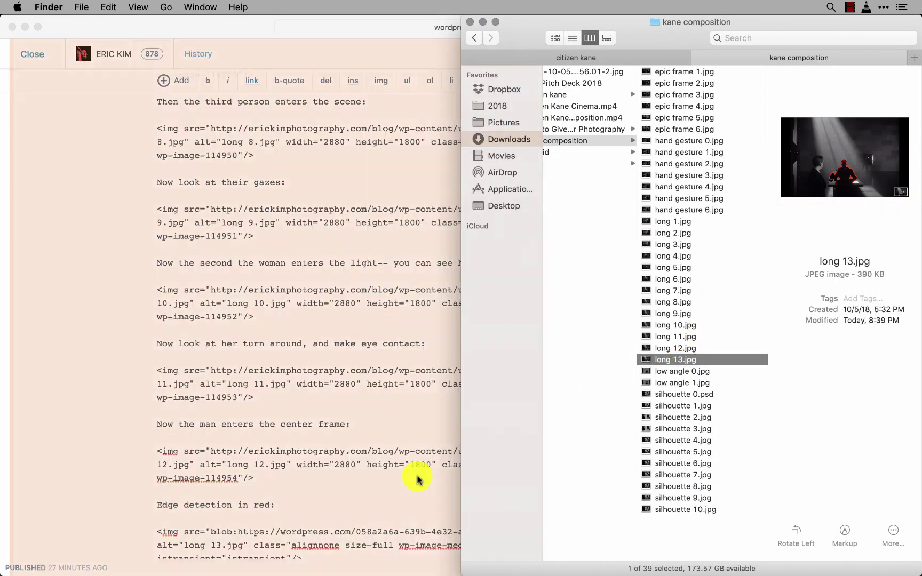
Locate citizen kane cinematography152.jpg in the citizen kane folder, and add "Now the closing of the vault:" below the long 13 image in the Safari post.
key(ctrl+shift+Tab)
key(Down)
key(Down)
key(Down)
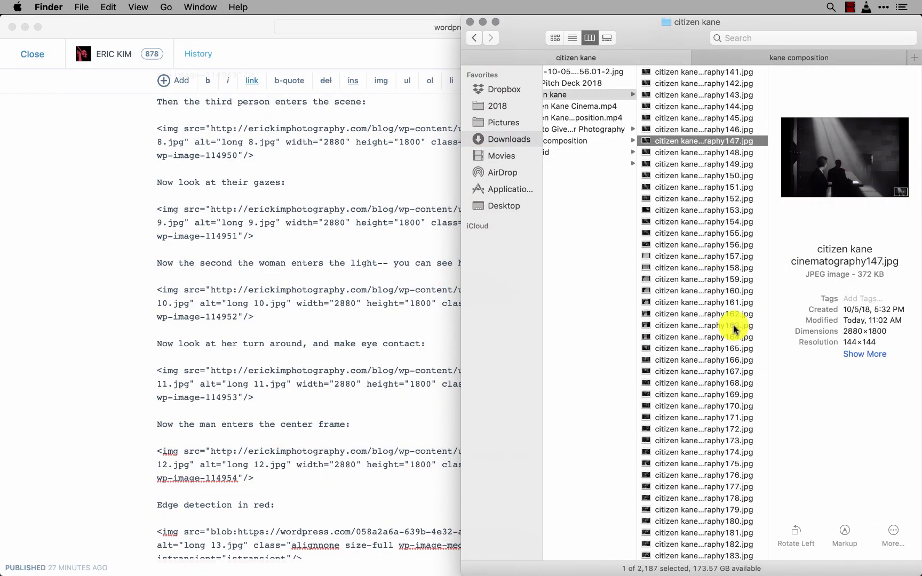
key(Down)
key(Down)
key(Down)
key(Down)
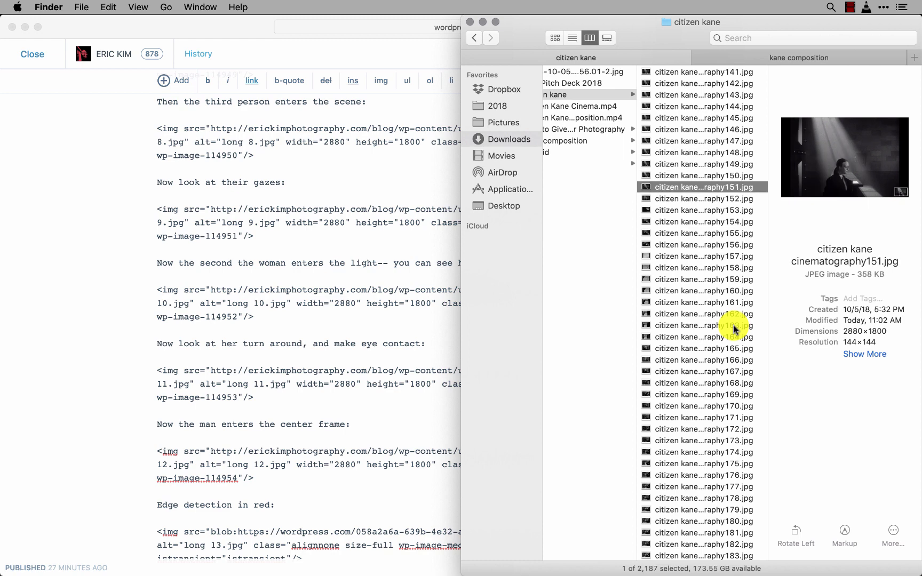
key(Up)
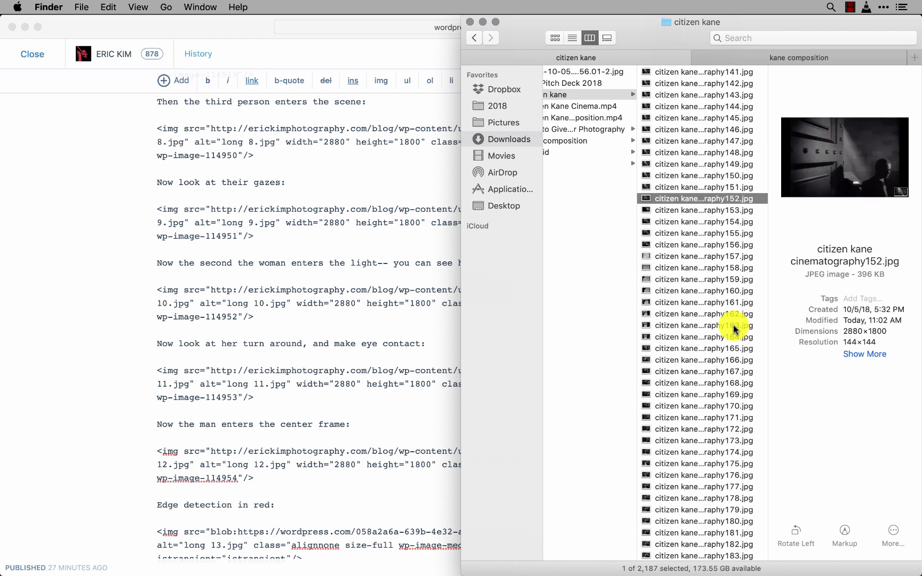
key(super+Tab)
scroll(432, 505, down, 3)
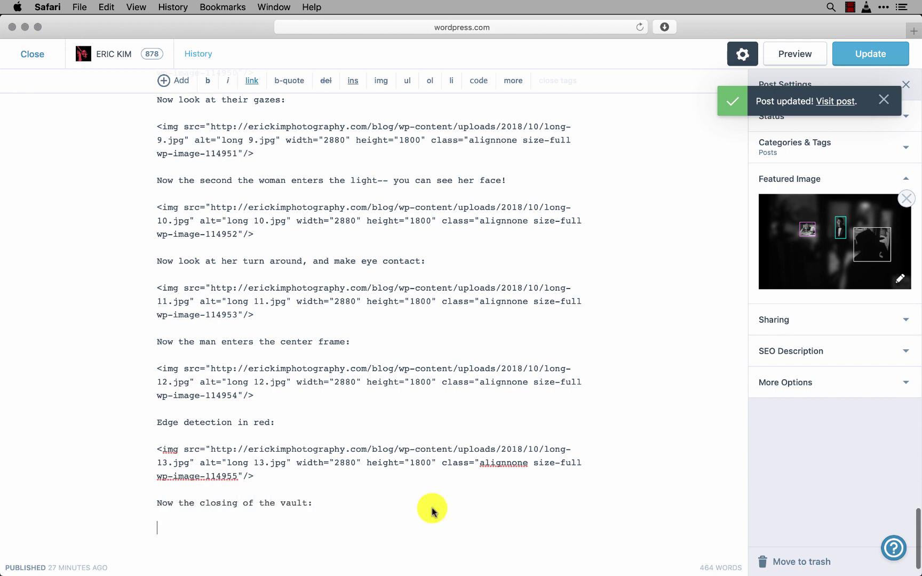
In Finder, copy citizen kane cinematography152.jpg and cinematography153.jpg into the kane composition folder.
key(super+Tab)
key(Down)
key(Up)
key(super+c)
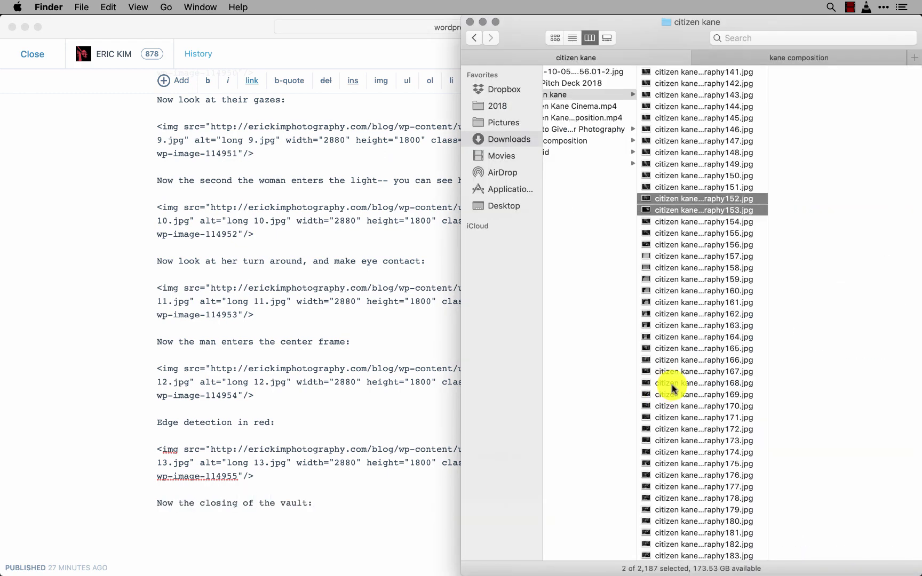
key(ctrl+Tab)
key(super+v)
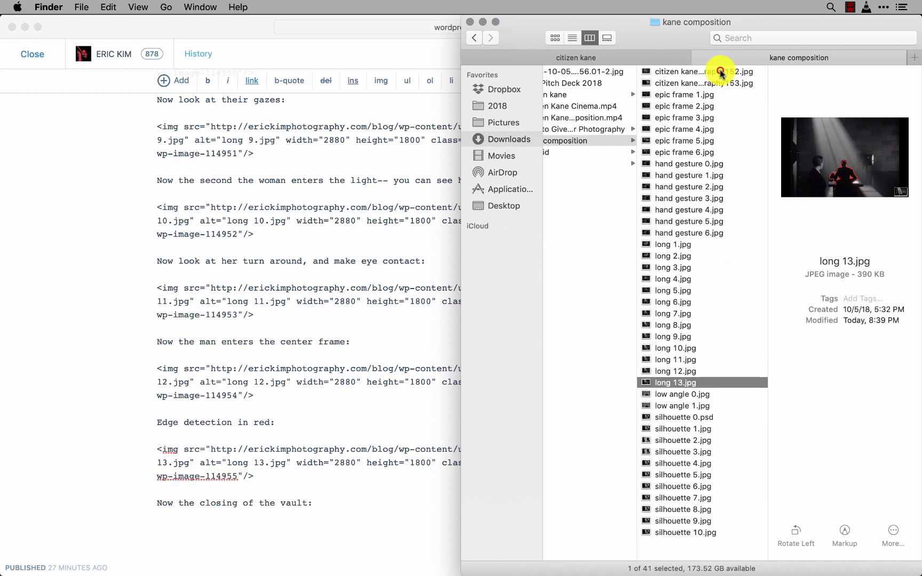
Rename the copied stills 152 and 153 to "long 14.jpg" and "long 15.jpg", and upload both from Finder to the Safari post.
click(723, 69)
text(long 14)
key(Return)
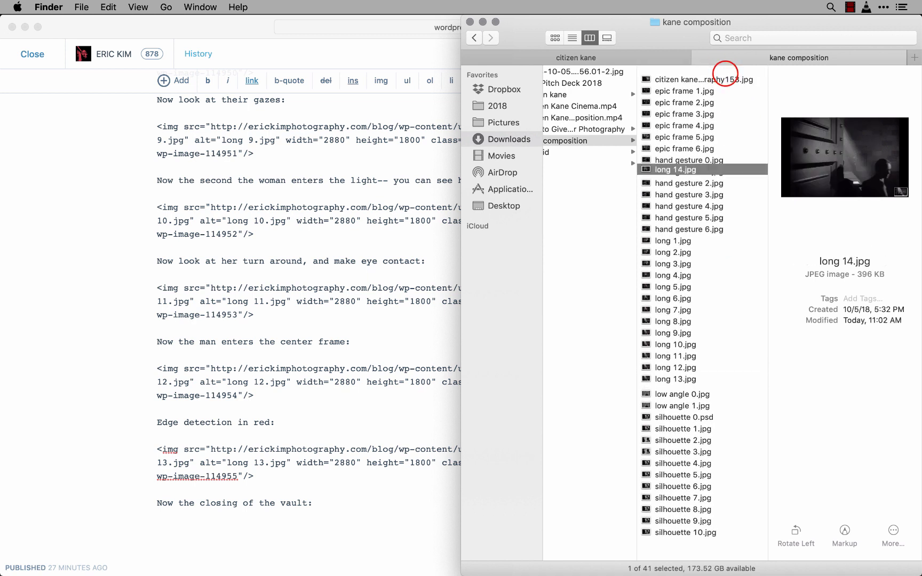
click(725, 74)
key(Return)
text(long 1)
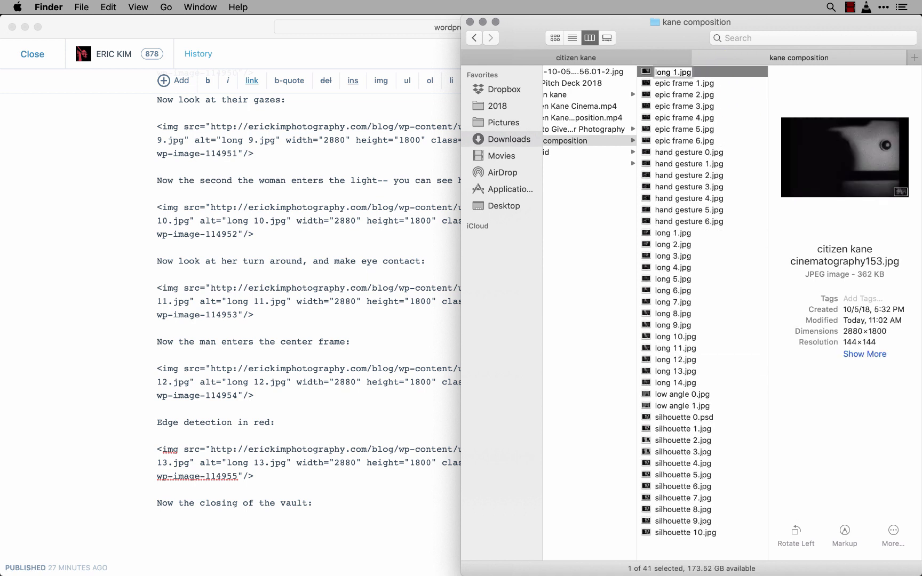
text(5)
key(Return)
shift+click(667, 371)
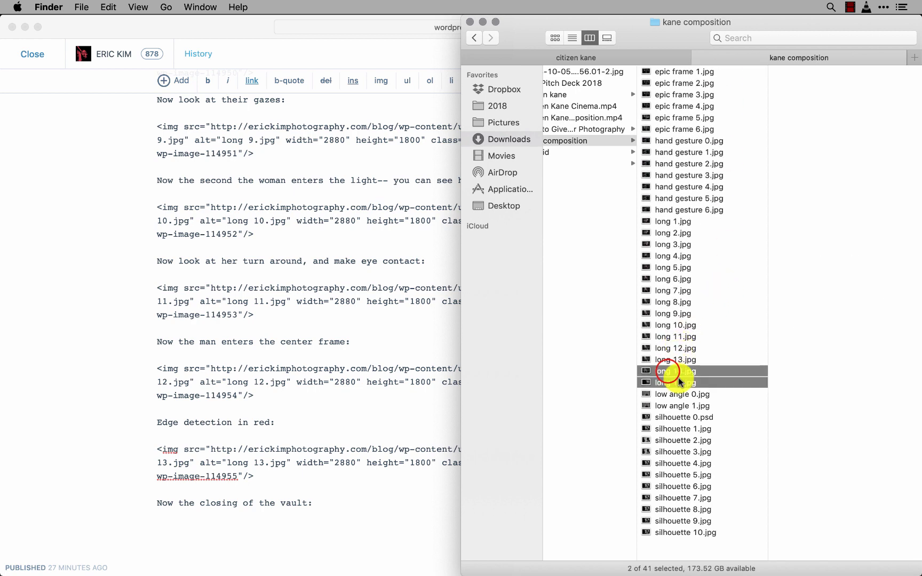
drag(668, 373, 451, 399)
Examine the stills following cinematography153.jpg in the citizen kane folder to determine which frames belong to the end of the vault scene.
key(ctrl+shift+Tab)
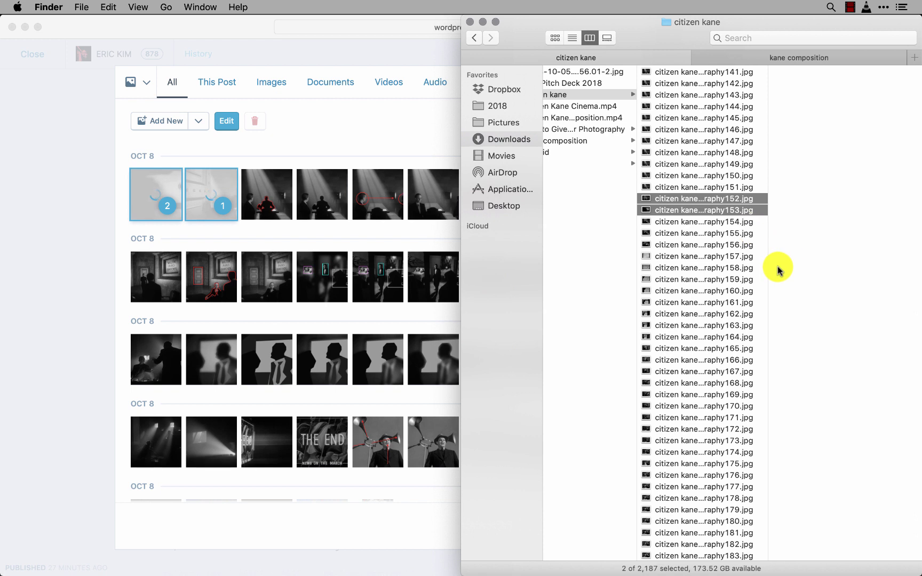
key(Down)
key(Down)
key(Down)
key(Down)
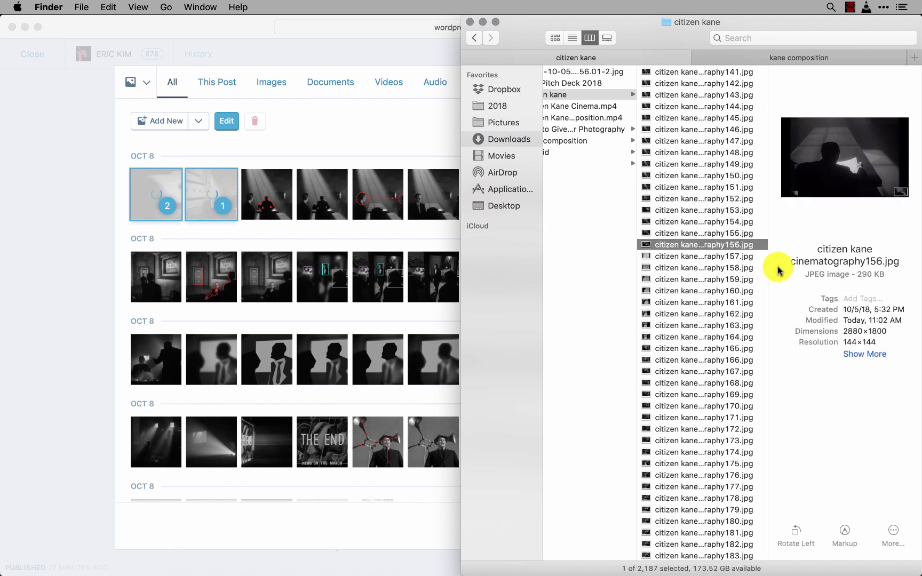
key(Down)
key(Up)
key(Up)
key(Up)
key(Up)
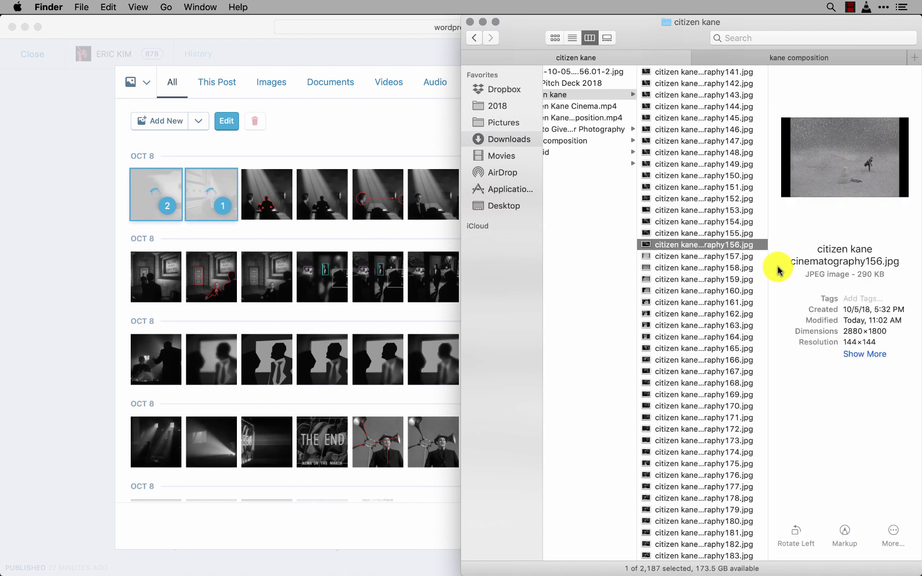
key(Up)
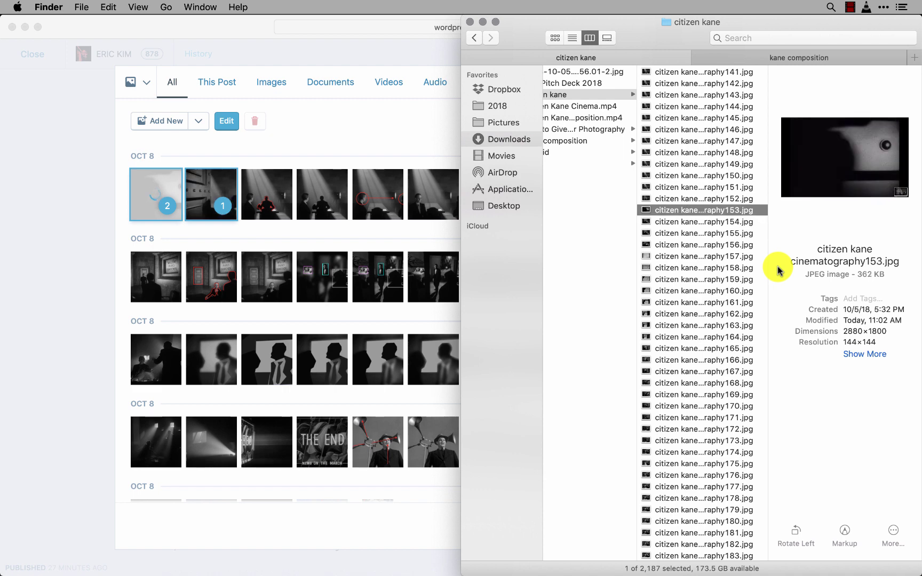
key(Down)
key(Down)
key(Down)
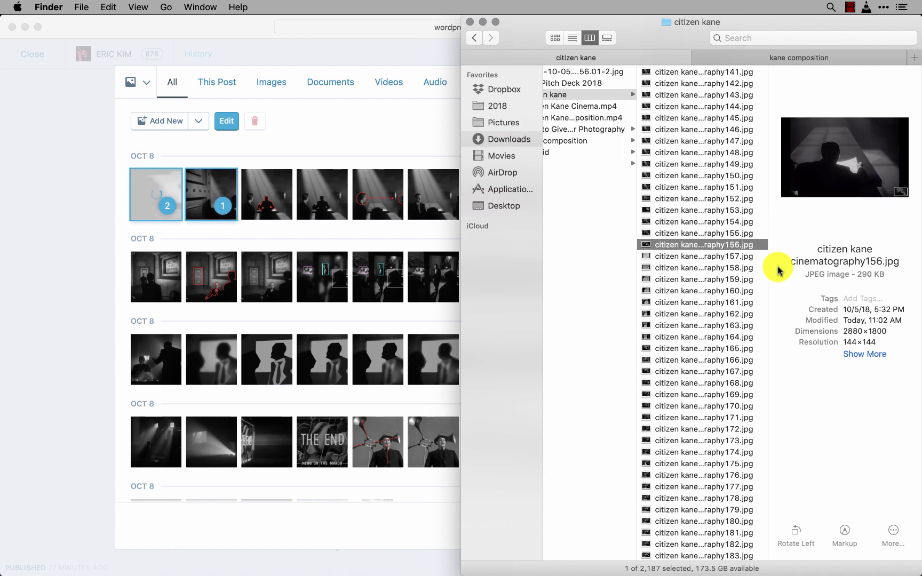
Copy citizen kane cinematography154.jpg, 155.jpg and 156.jpg from the citizen kane folder into the kane composition folder.
key(Up)
key(shift+Up)
key(cmd+c)
key(ctrl+Tab)
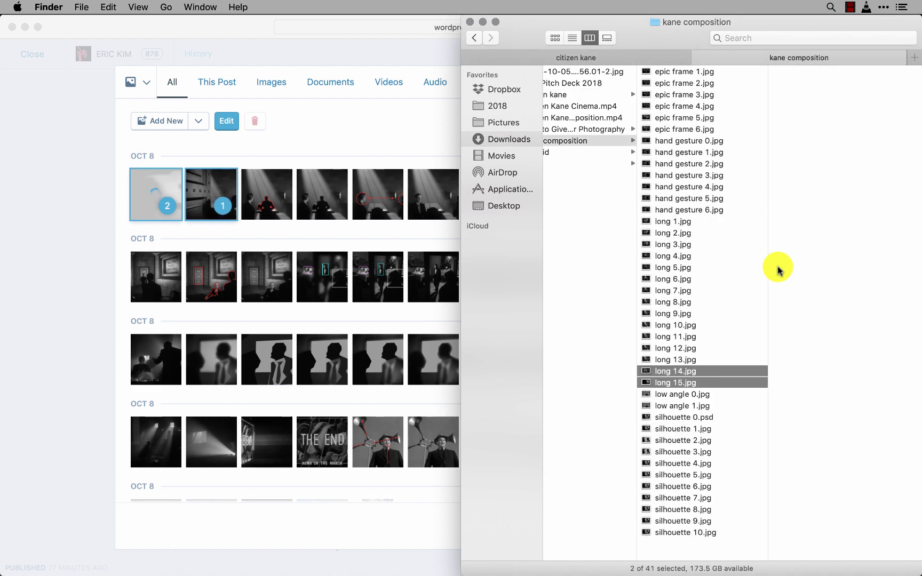
key(cmd+v)
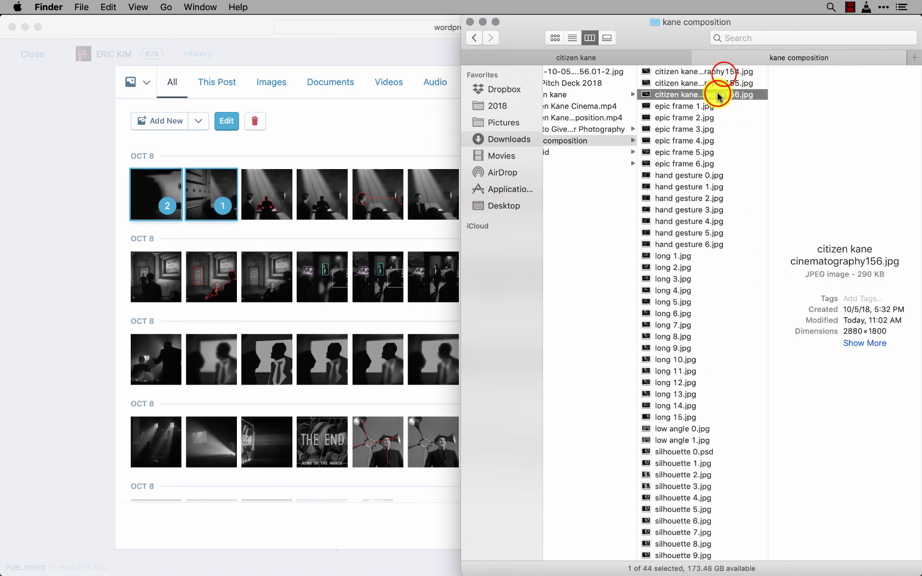
Rename the copied still citizen kane cinematography154.jpg in the kane composition folder to "long 16.jpg".
click(724, 72)
key(Return)
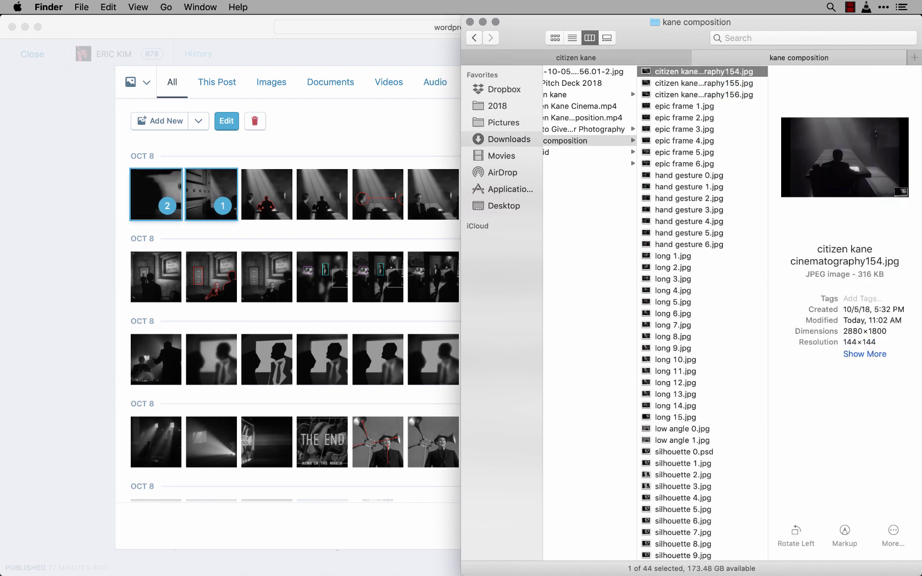
text(long 16)
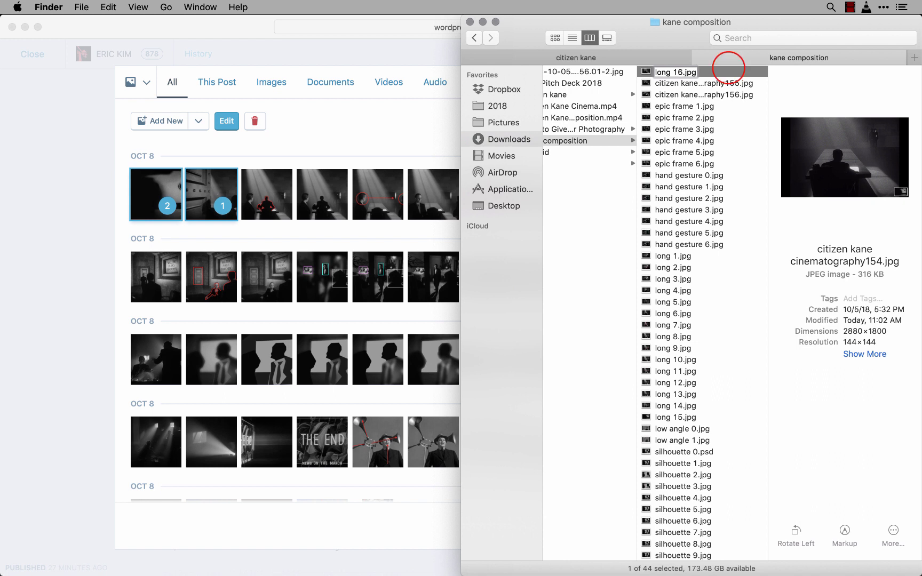
key(Return)
Try to rename the copied still citizen kane cinematography155.jpg to "long 17.jpg".
click(729, 70)
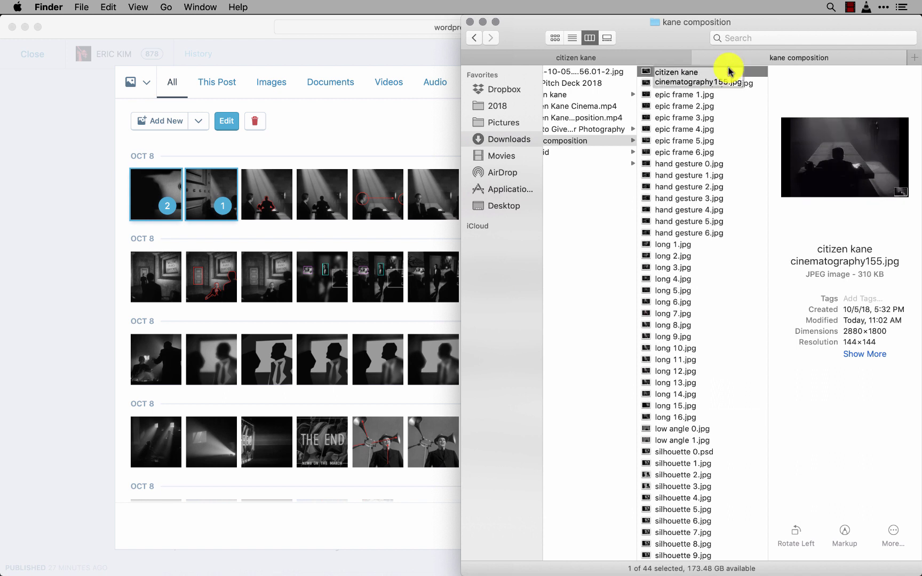
key(Return)
text(long 17)
key(Return)
Rename the copied still citizen kane cinematography156.jpg in the kane composition folder to "long 18.jpg".
click(731, 69)
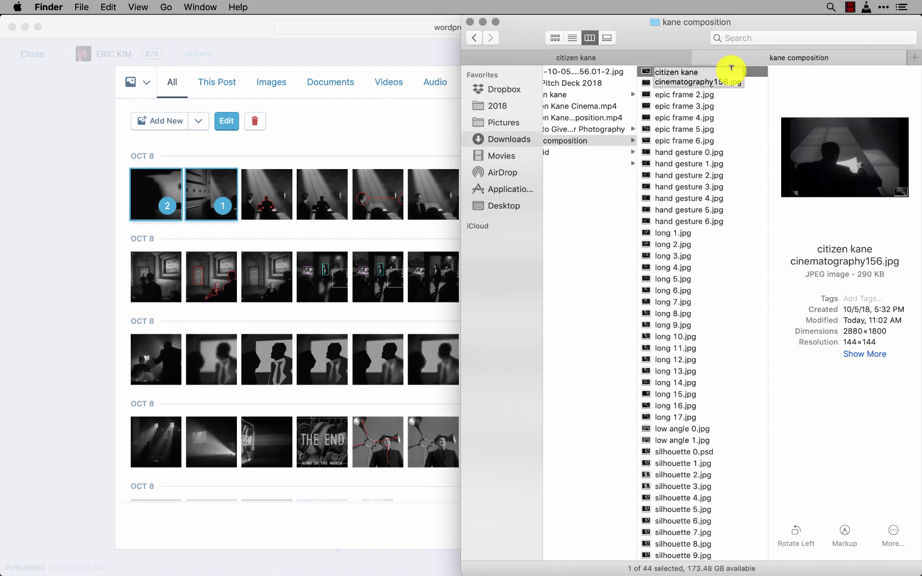
text(long 18)
key(Return)
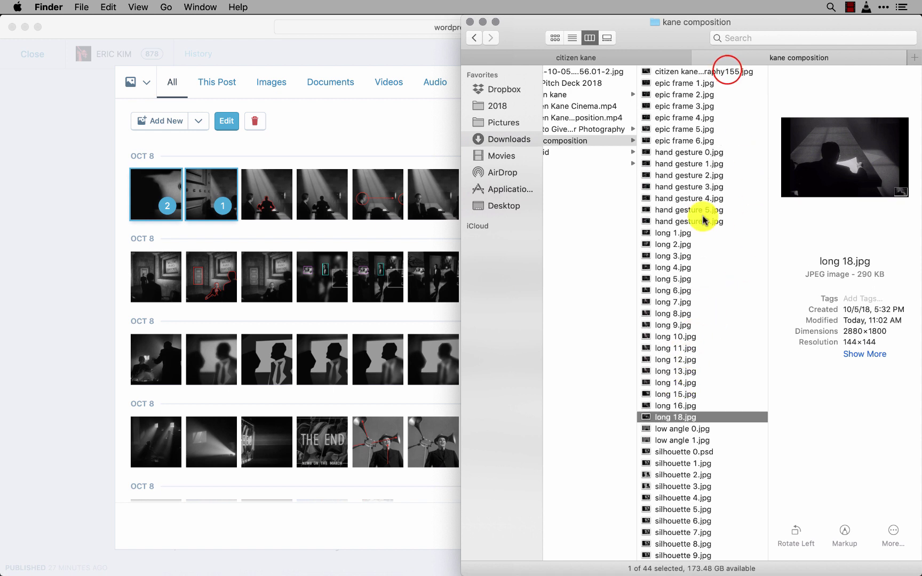
Rename the remaining copied still citizen kane cinematography155.jpg to "long 17.jpg" and check the order of long 16 to long 18.
click(726, 70)
key(Return)
text(long 1)
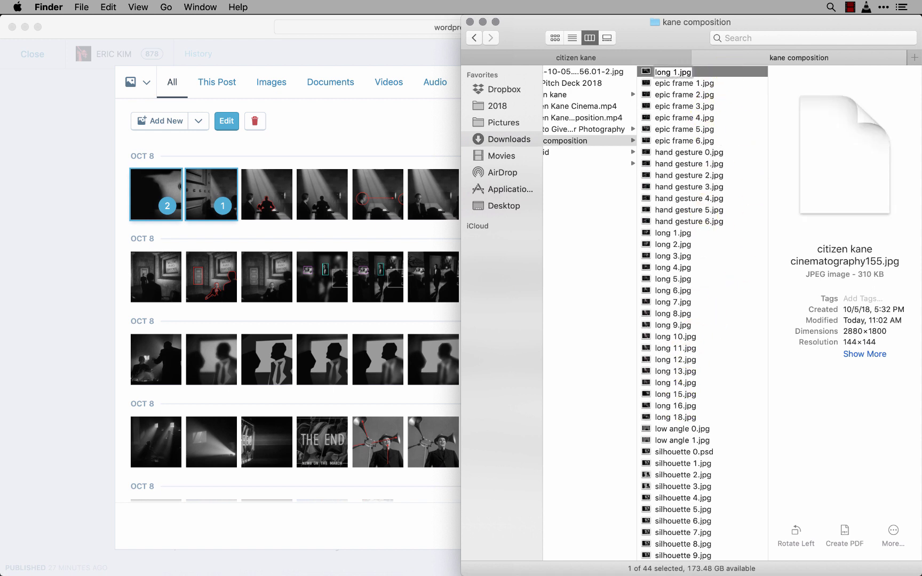
text(7)
key(Return)
click(713, 396)
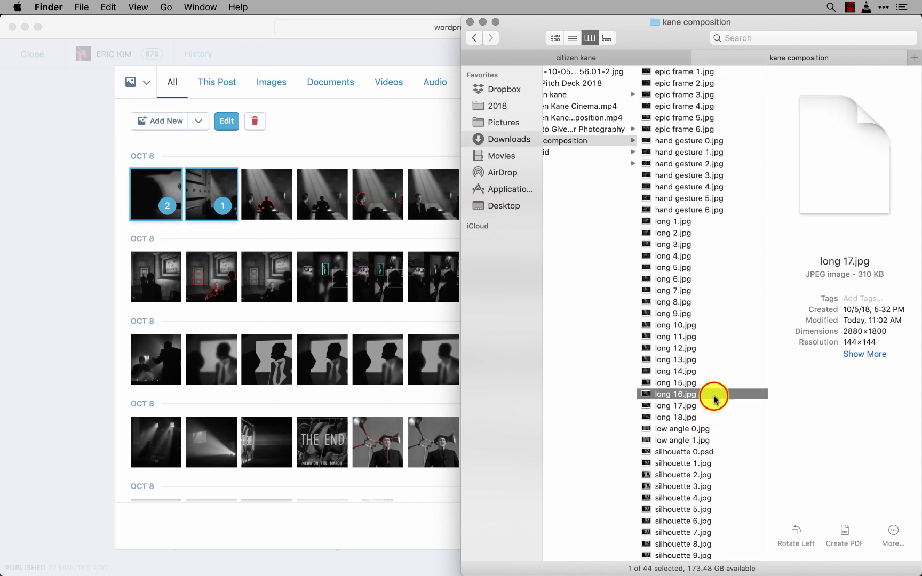
key(Down)
key(Down)
In Safari, insert the uploaded long 14 and long 15 images into the post with the Individual Images layout.
key(super+Tab)
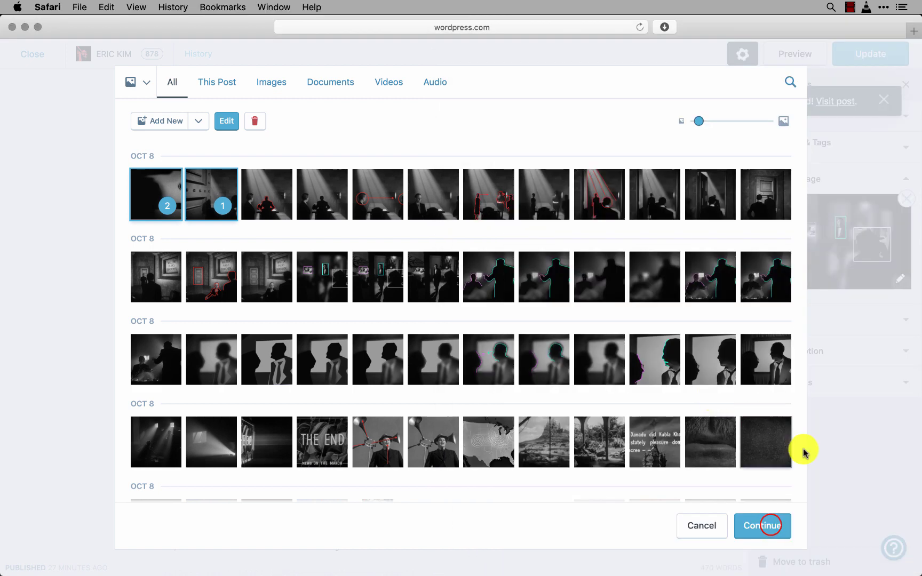
click(763, 525)
click(679, 133)
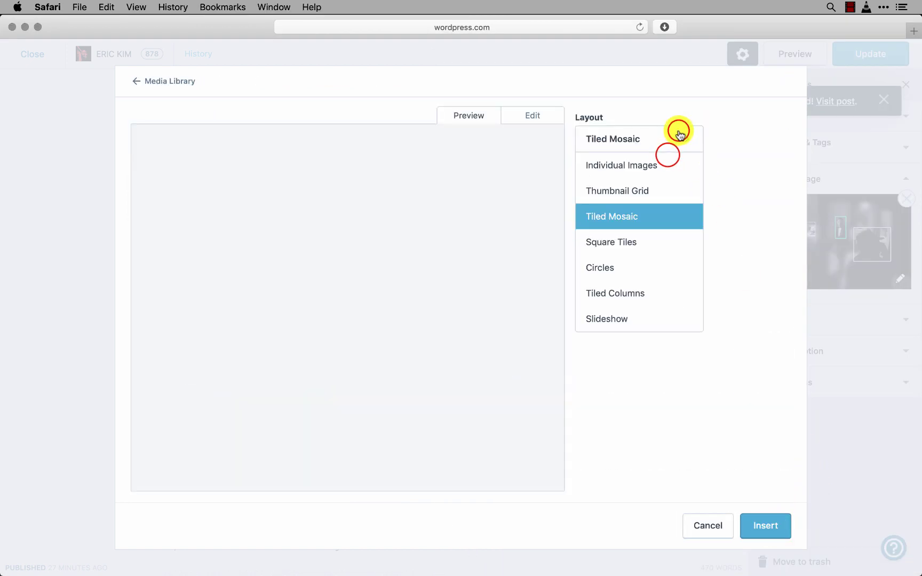
click(668, 159)
click(763, 526)
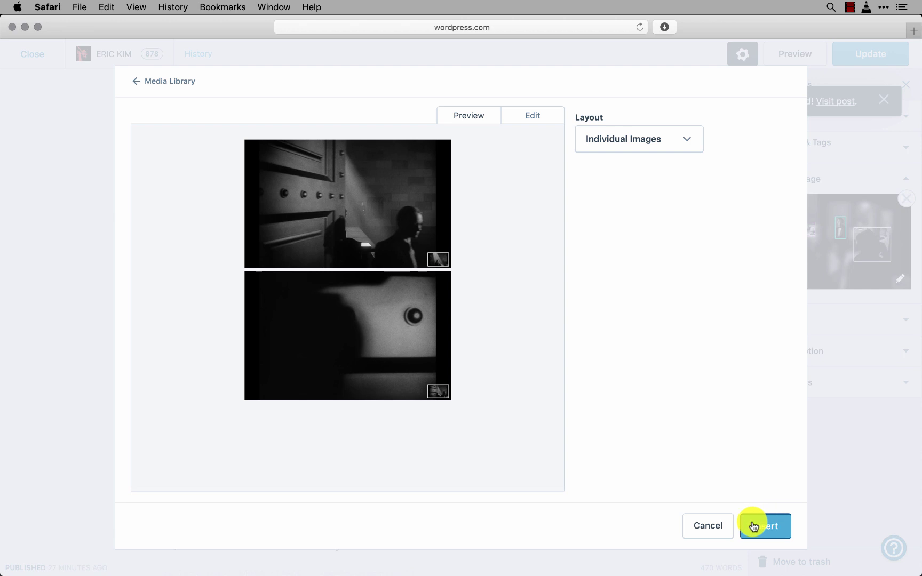
Add the line "Then the last shot of the scene --" below the long 15 image in the post.
scroll(521, 490, down, 15)
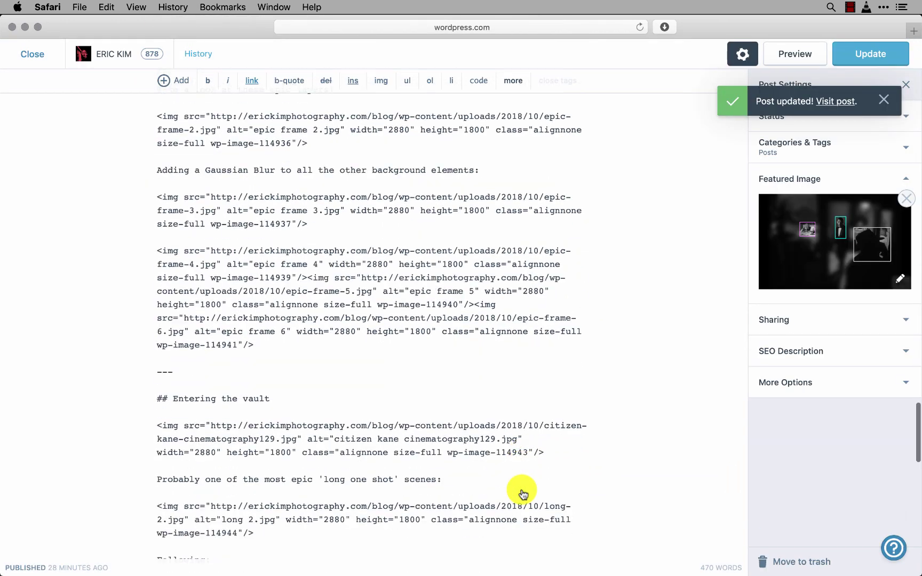
scroll(521, 492, down, 10)
key(Return)
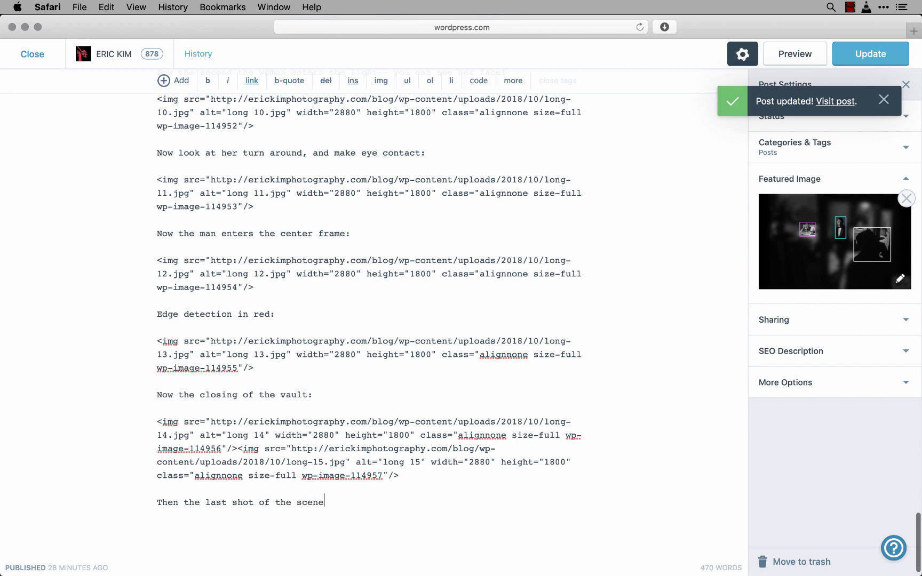
Select long 16.jpg, long 17.jpg and long 18.jpg in Finder's kane composition folder and upload them together to the Safari post.
key(super+Tab)
key(Up)
key(Up)
key(Up)
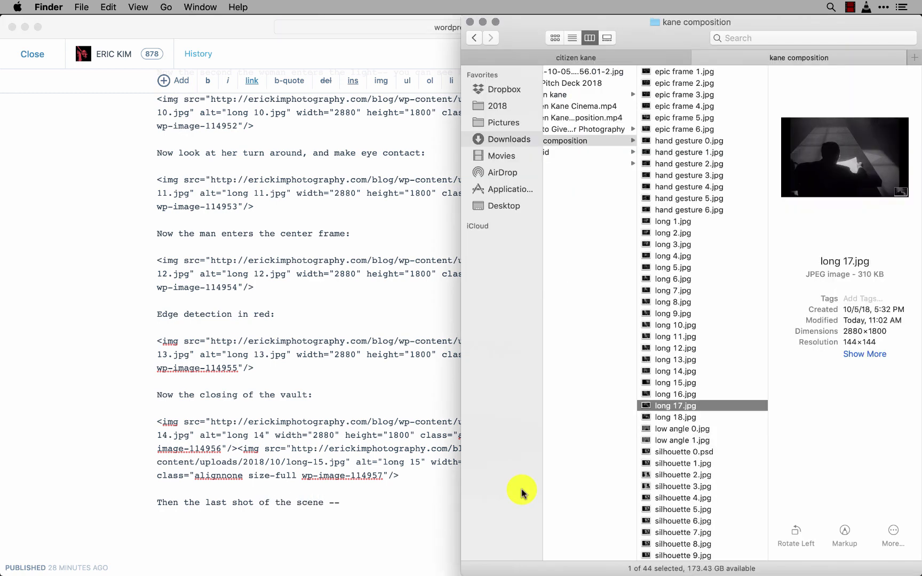
key(Down)
key(shift+Down)
key(shift+Down)
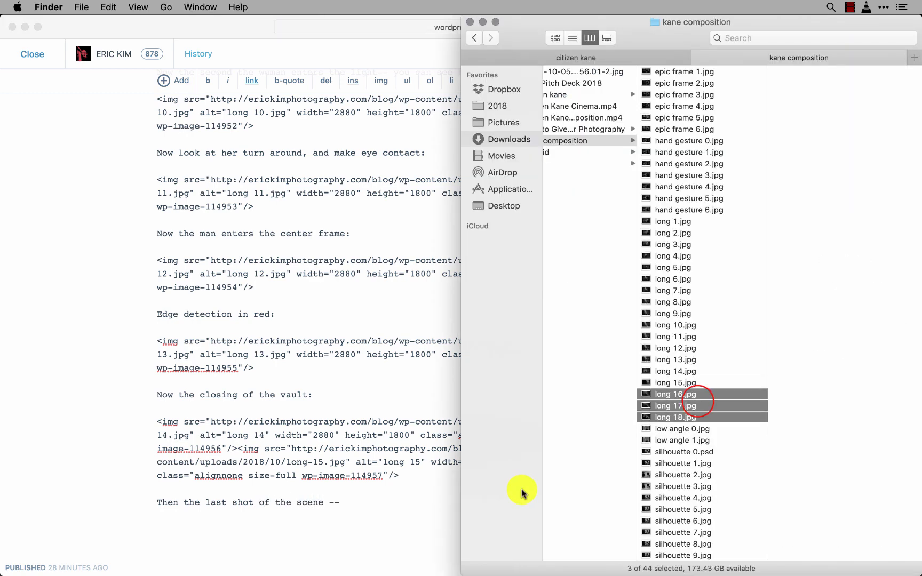
drag(697, 401, 278, 506)
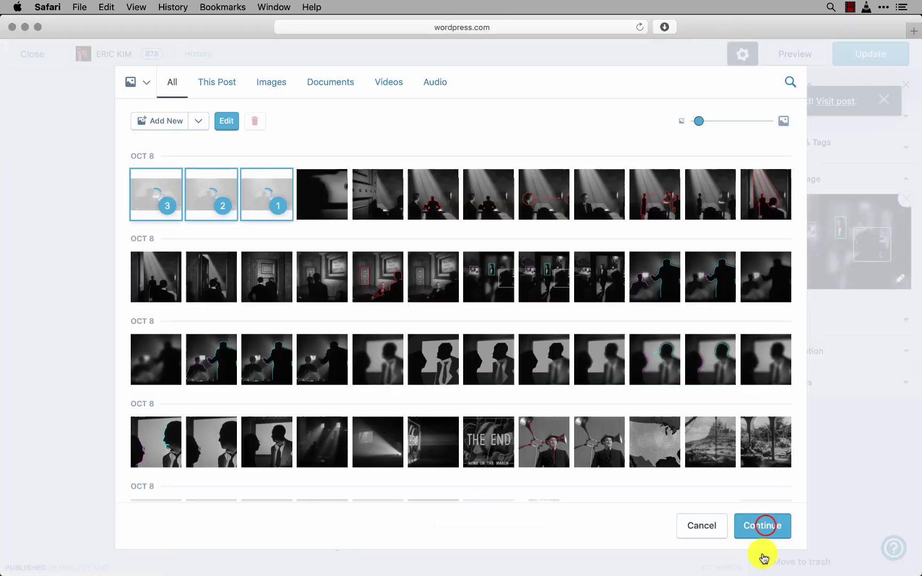
Continue with the three uploaded long 16, long 17 and long 18 stills and set their layout to Individual Images.
click(765, 527)
click(625, 131)
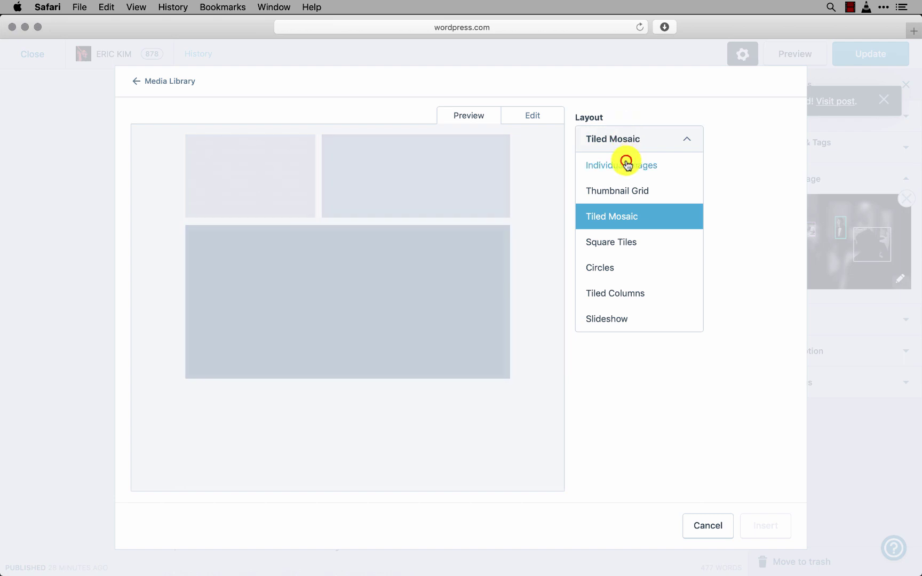
click(625, 162)
Switch to Finder and compare the framing of long 16.jpg, long 17.jpg and long 18.jpg in Quick Look.
key(super+Tab)
key(space)
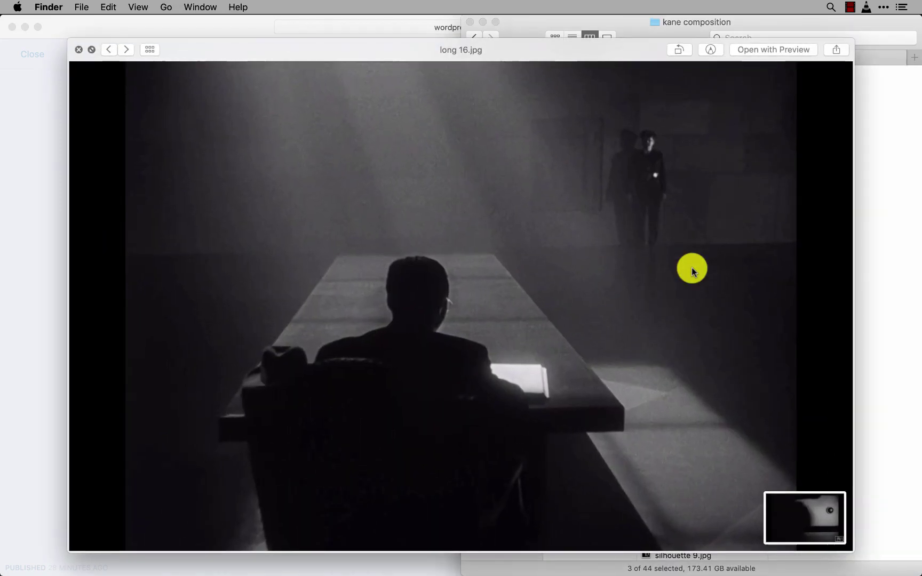
key(Right)
key(Left)
key(Right)
key(Right)
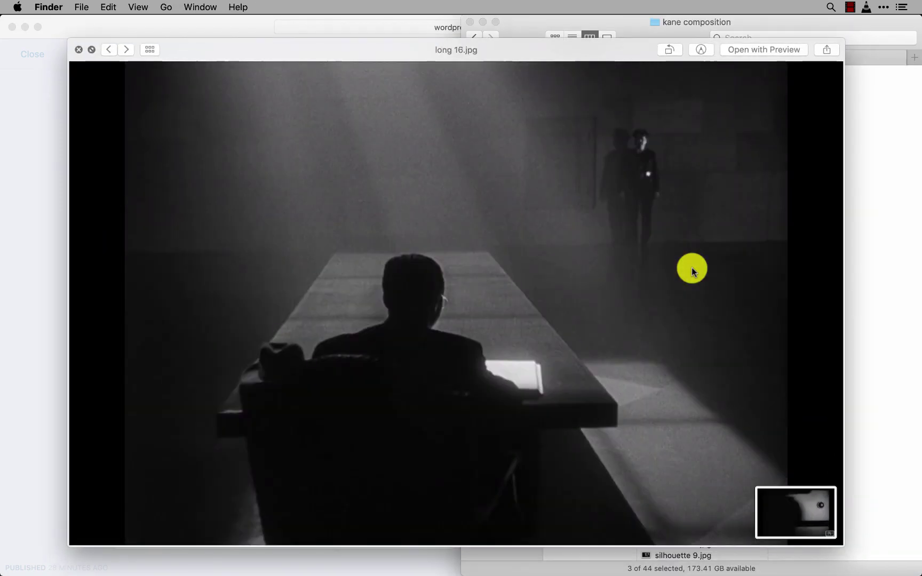
key(Left)
key(Left)
key(Right)
key(Left)
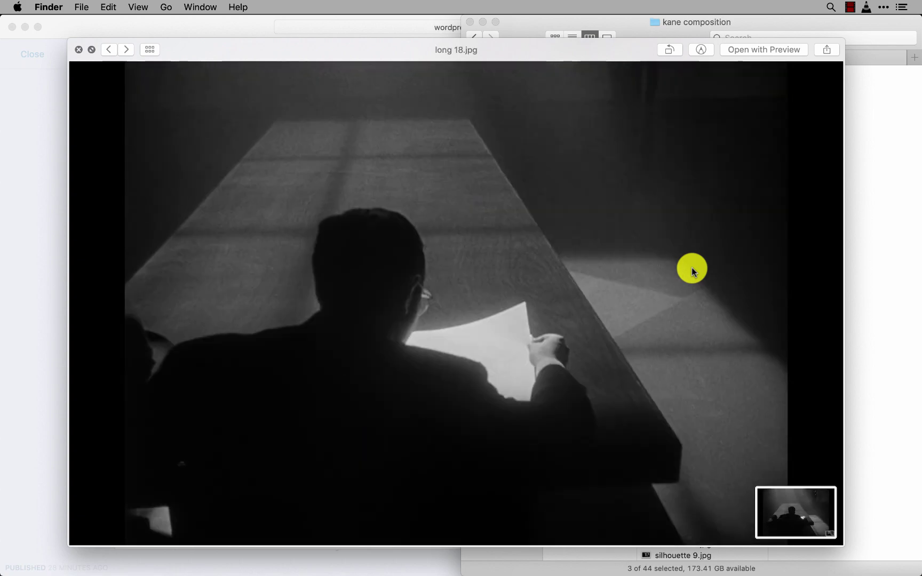
key(Right)
key(Left)
key(Right)
key(Right)
key(space)
Return to Safari and insert the three individual stills into the post.
key(super+Tab)
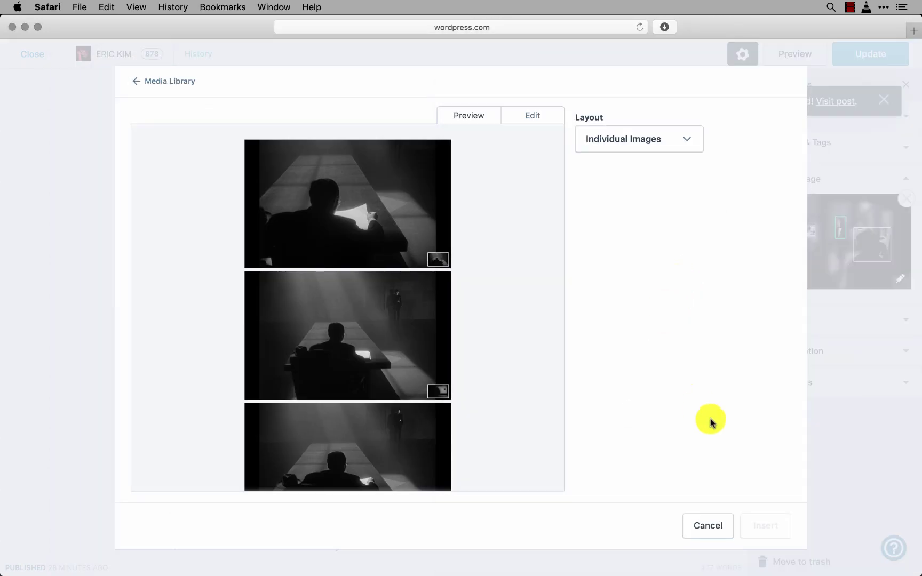
click(753, 522)
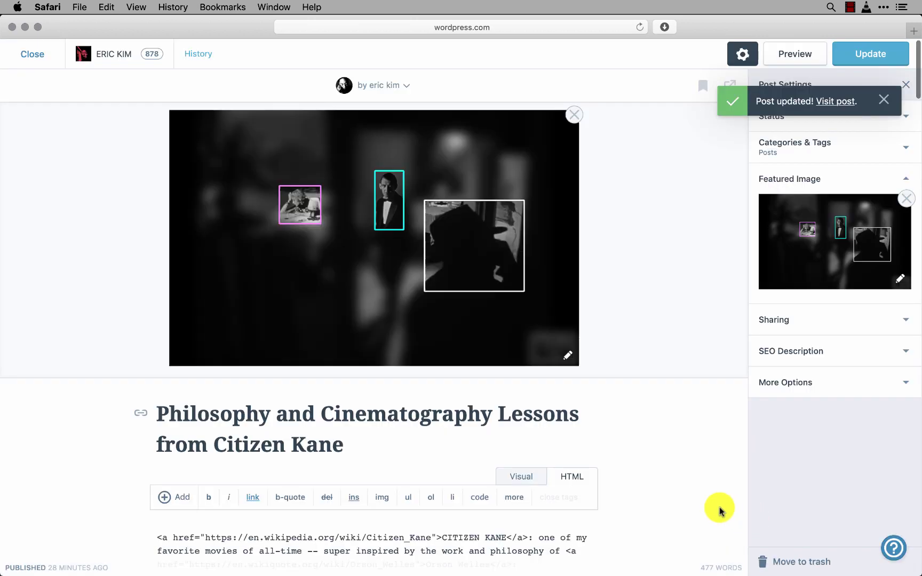
Complete the line above the long 16 image with "the camera starts from behind, then starts to move closer, then moves at a higher angle:" and update the post.
scroll(545, 501, down, 15)
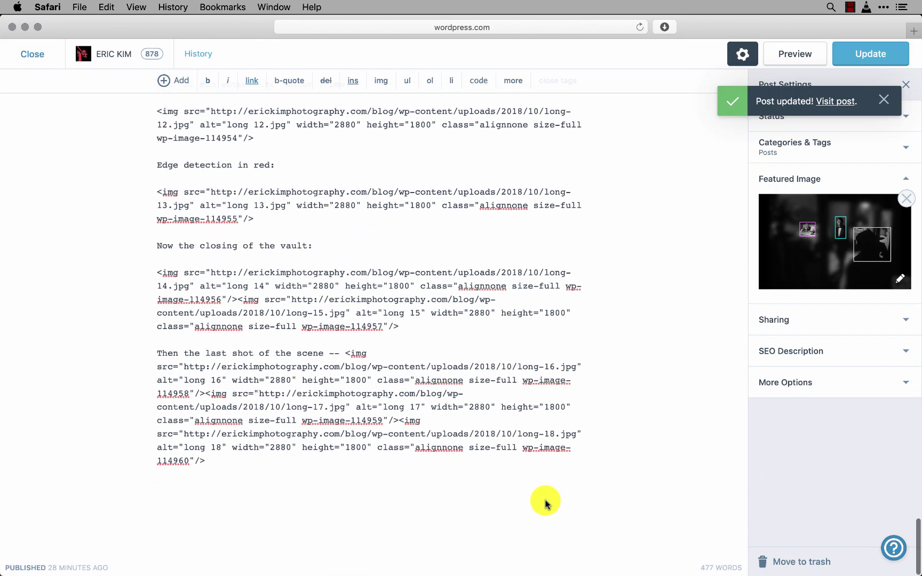
click(339, 370)
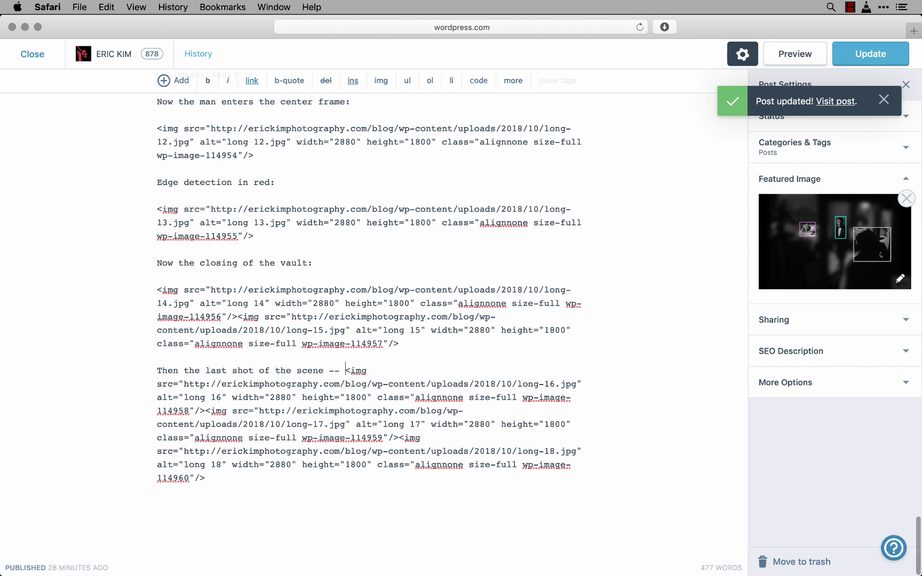
key(Return)
key(Return)
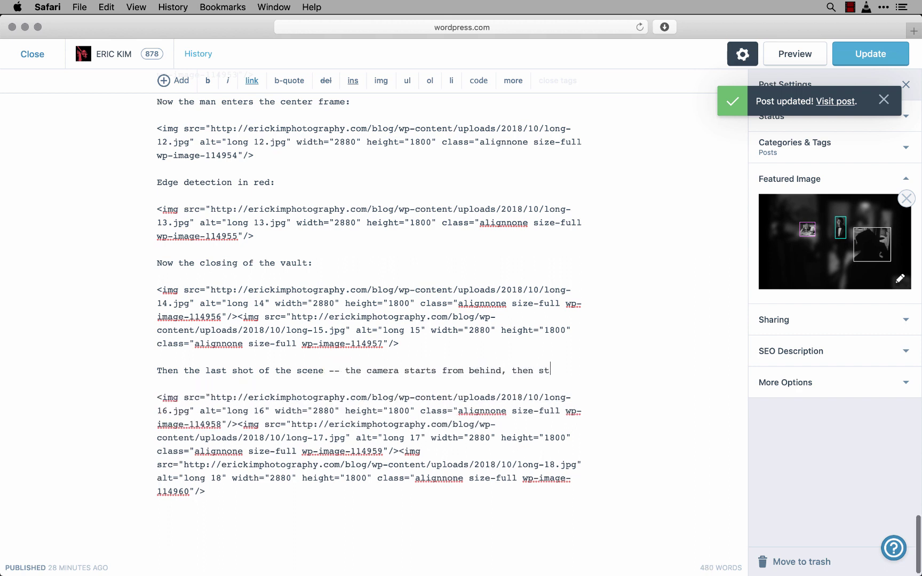
text(o move closer, then moves at a higher angle:)
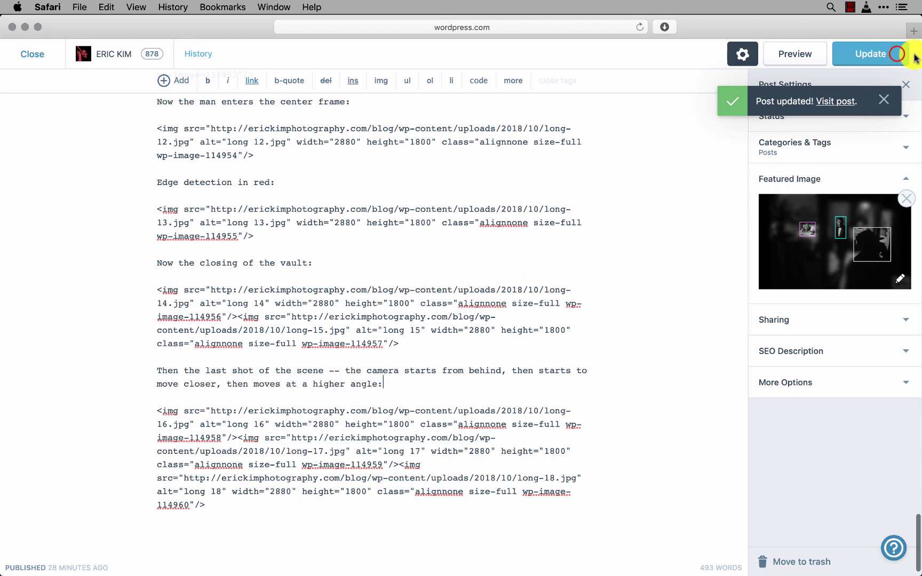
click(892, 52)
In Finder's kane composition folder, duplicate long 18.jpg and rename the copy to "long 19.jpg".
key(super+Tab)
click(693, 407)
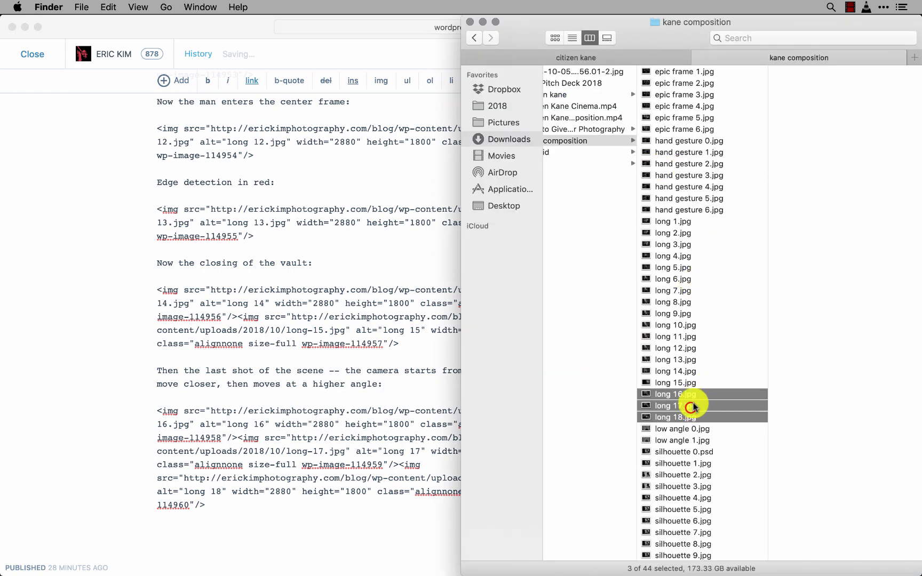
click(692, 415)
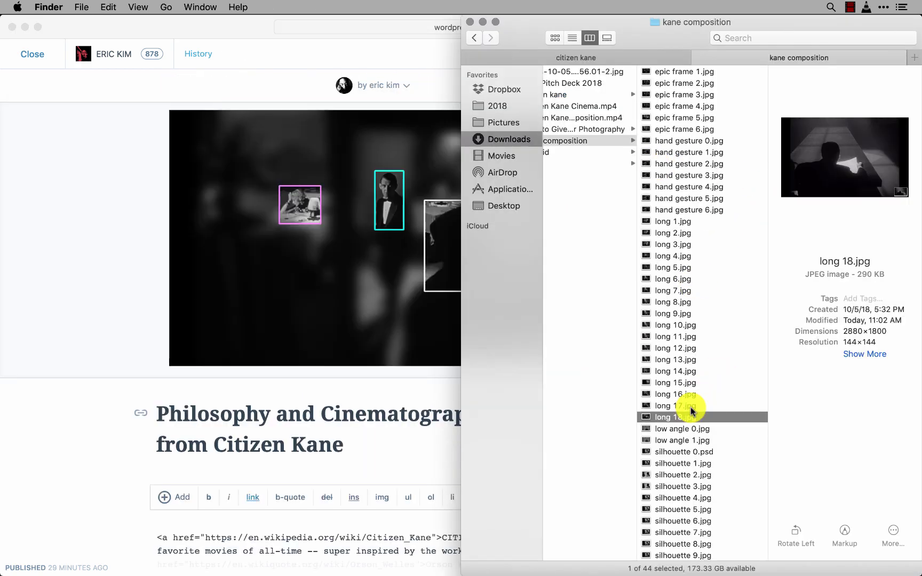
key(super+d)
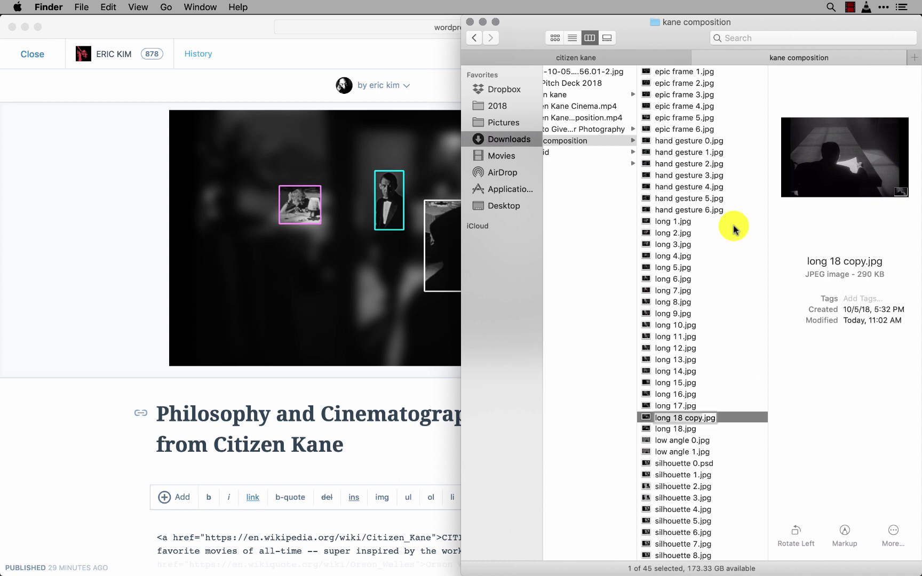
key(BackSpace)
key(BackSpace)
key(BackSpace)
key(BackSpace)
key(BackSpace)
key(BackSpace)
key(BackSpace)
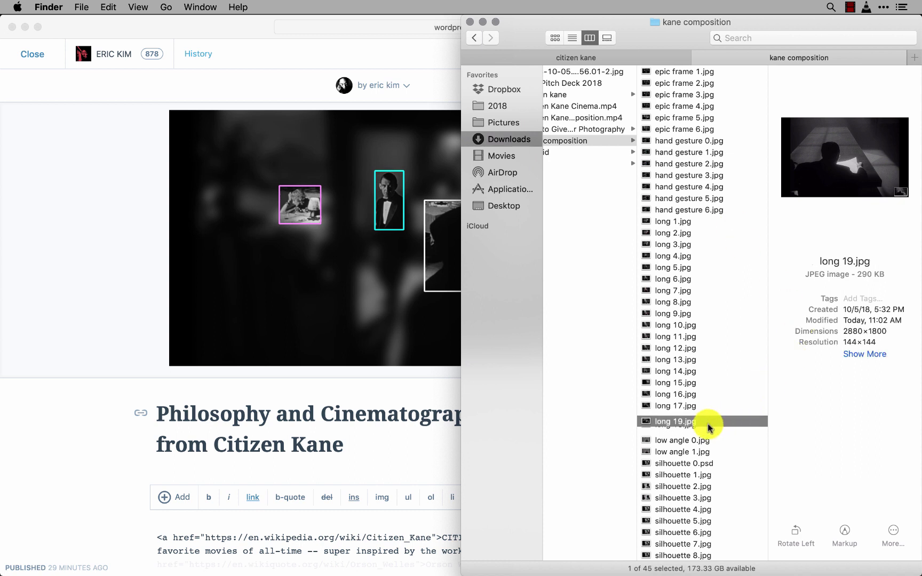
Open long 19.jpg in Adobe Photoshop CC 2018.
right_click(700, 430)
mouse_move(730, 271)
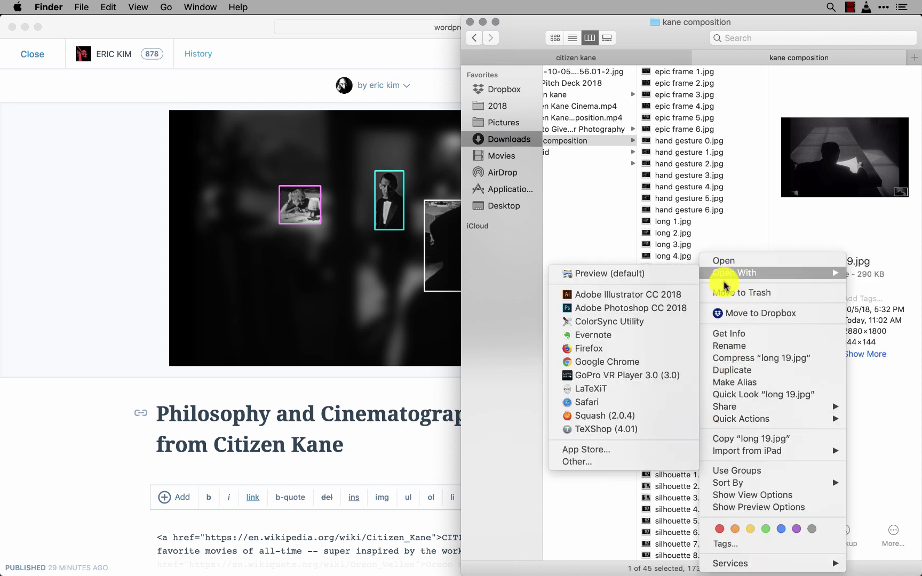
click(661, 312)
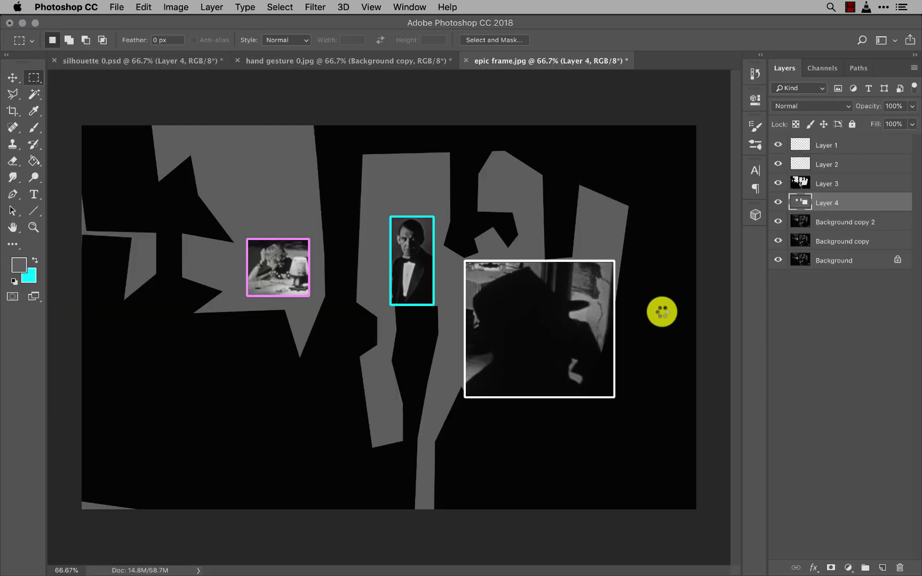
Save the open silhouette 0.psd document and close it.
key(ctrl+Tab)
key(super+s)
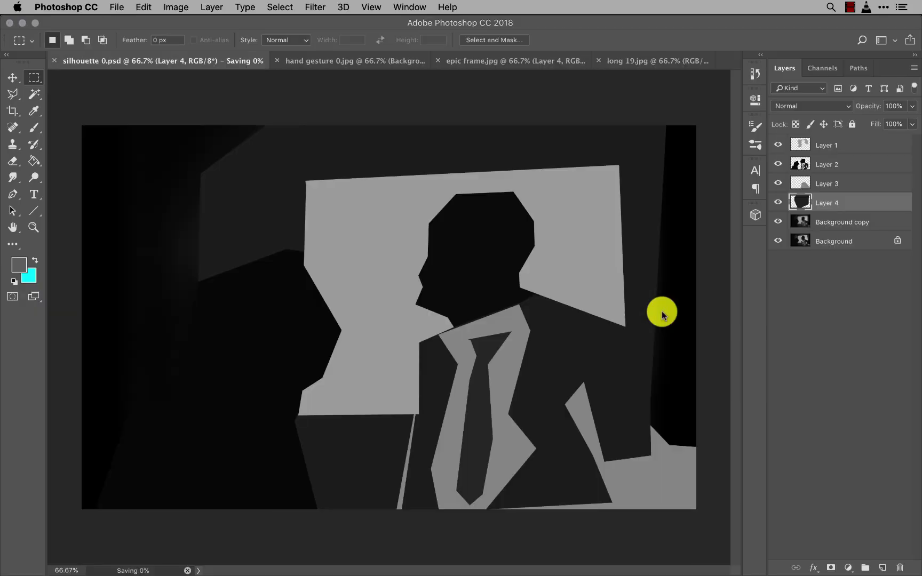
key(super+w)
click(551, 214)
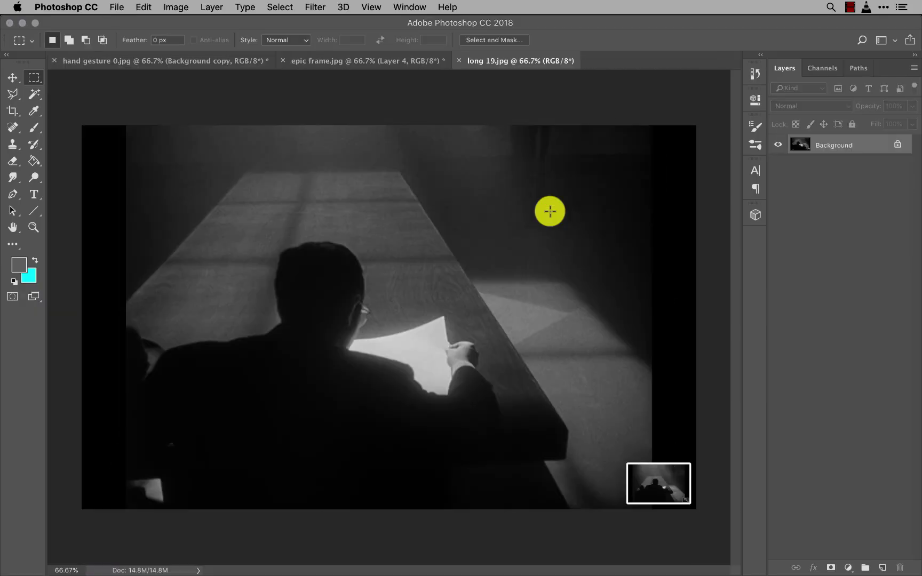
Save the hand gesture 0 document as hand gesture 0.psd in kane composition with Maximize Compatibility, and close it.
key(ctrl+Tab)
key(super+s)
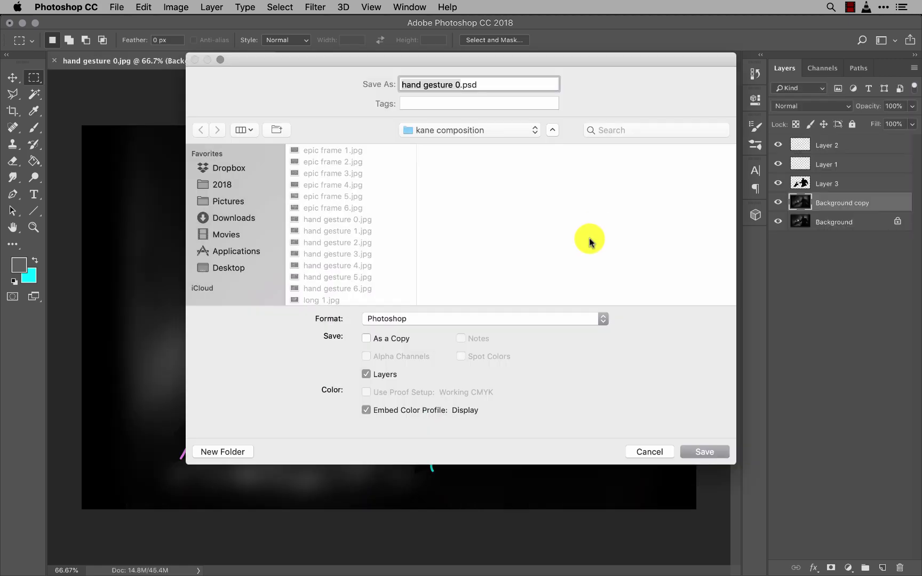
key(Return)
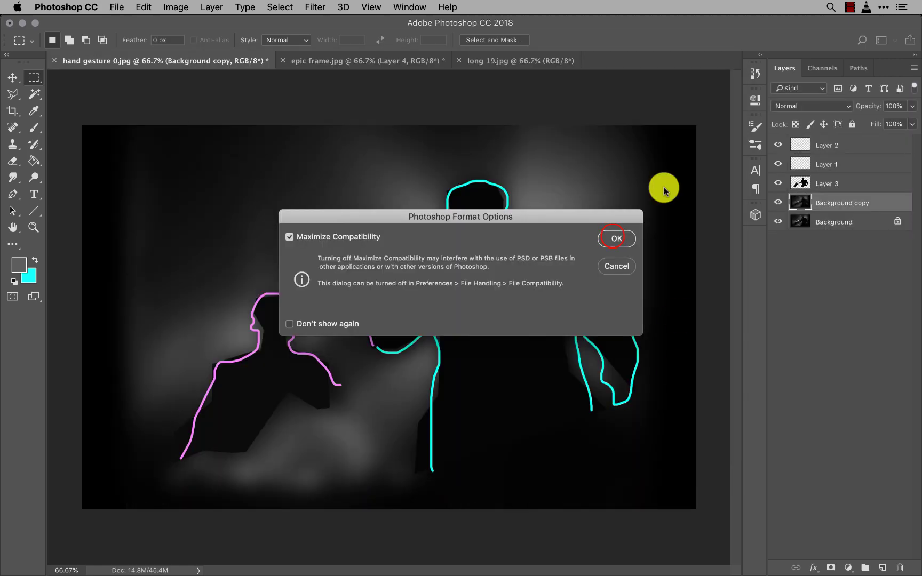
click(613, 236)
key(super+w)
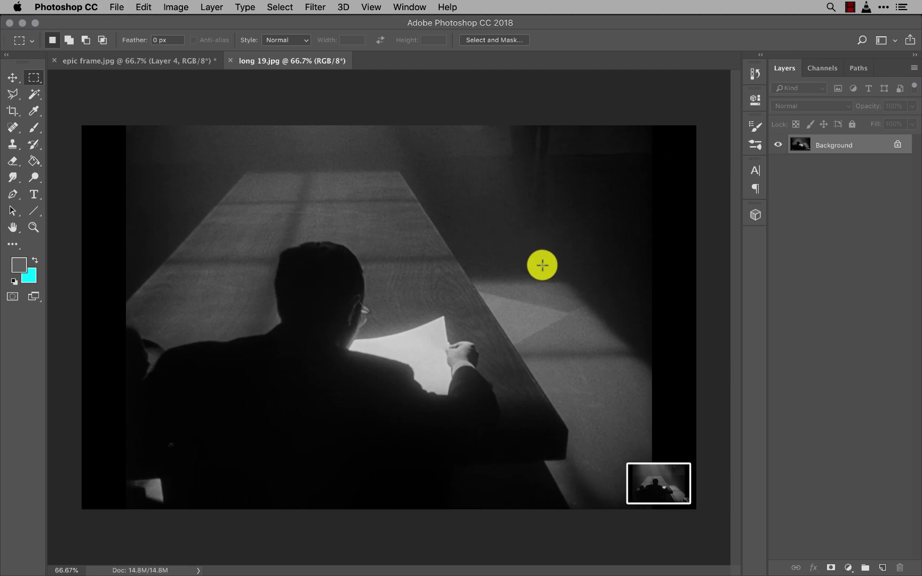
Save the epic frame document as "epic frame 0.psd" in the kane composition folder and close it.
key(ctrl+Tab)
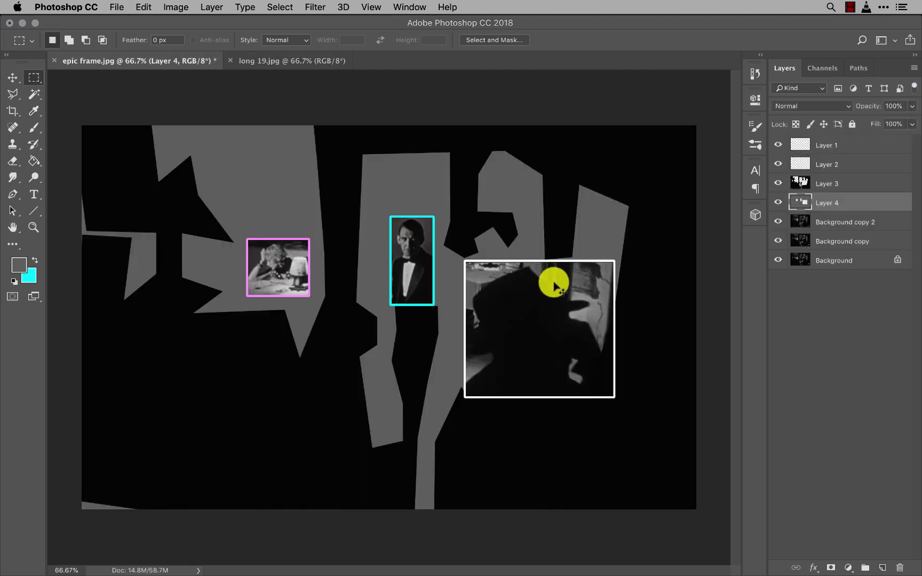
key(super+s)
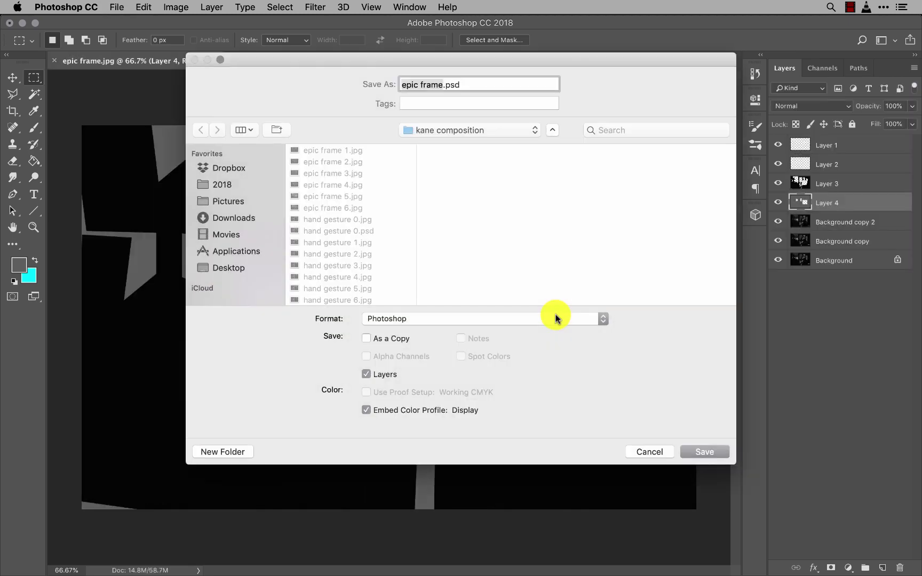
text(0)
key(Return)
key(Return)
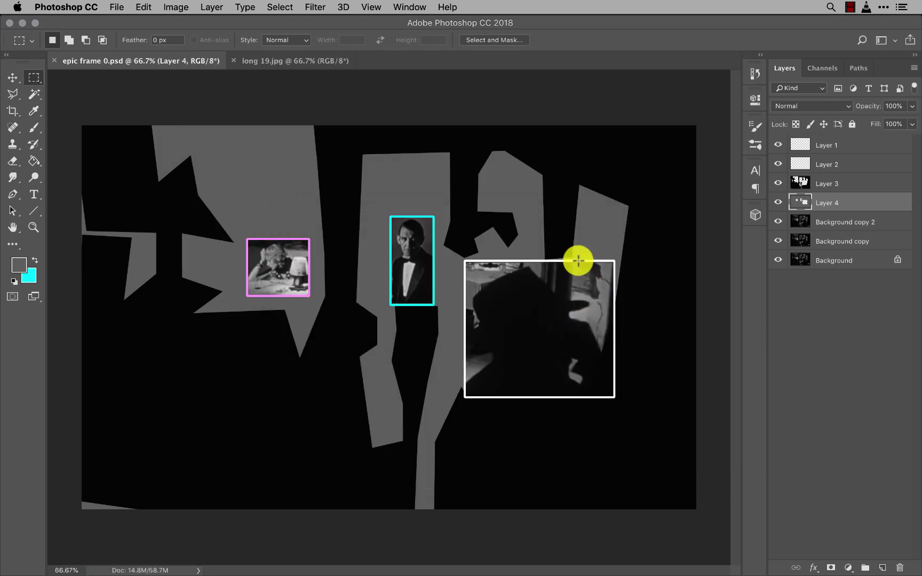
key(super+w)
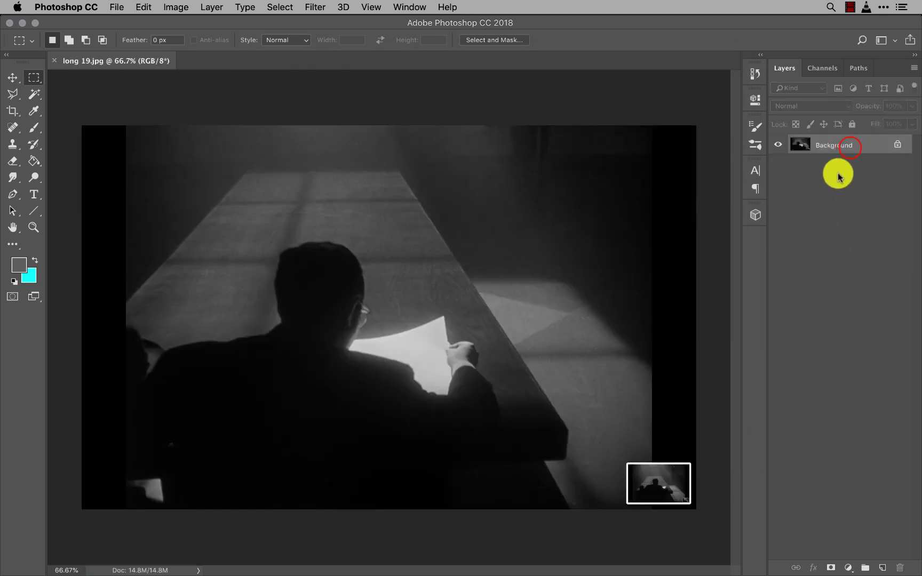
Duplicate the Background layer of long 19.jpg and add an empty layer above the copy.
drag(845, 145, 882, 568)
click(882, 569)
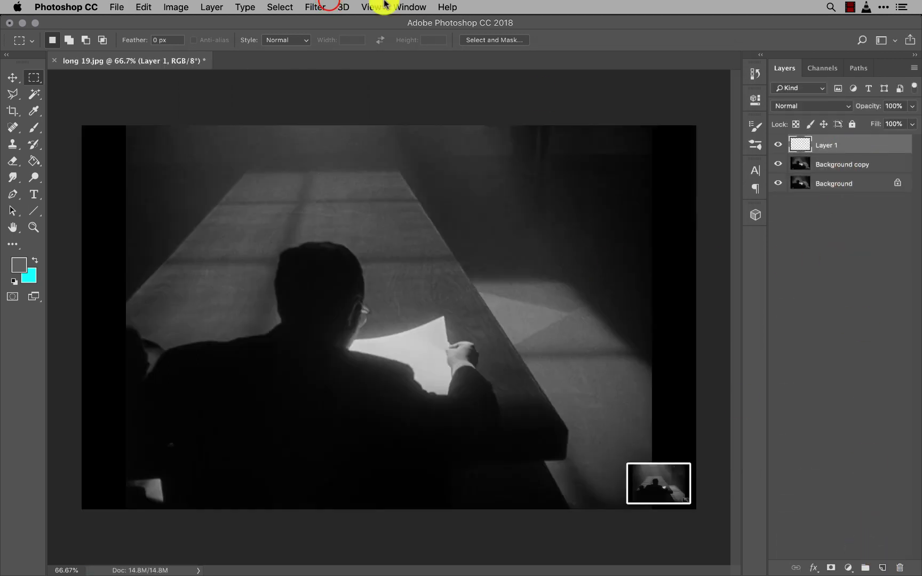
click(320, 7)
mouse_move(365, 165)
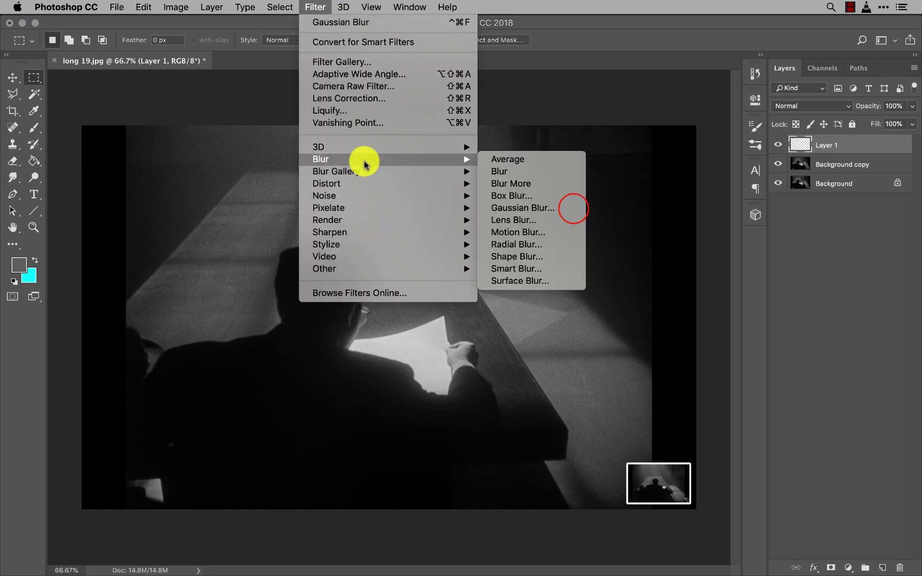
click(570, 208)
click(564, 209)
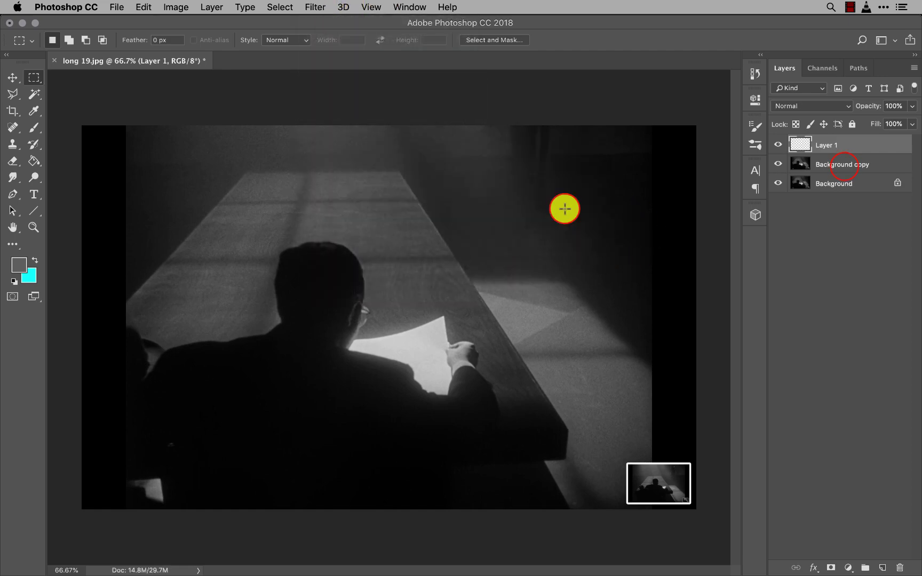
Apply a Gaussian Blur with a radius of 33.1 pixels to the Background copy layer.
click(843, 164)
click(313, 5)
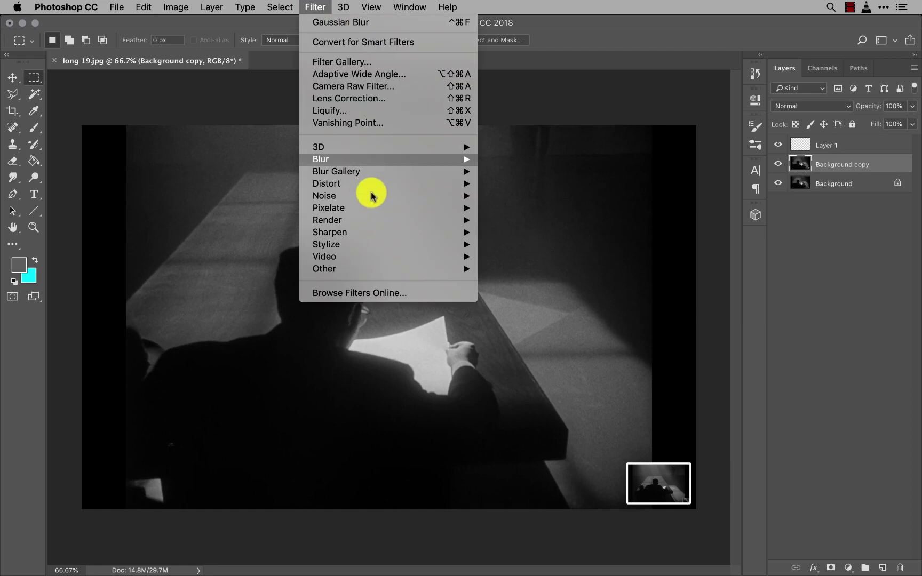
mouse_move(444, 158)
click(516, 207)
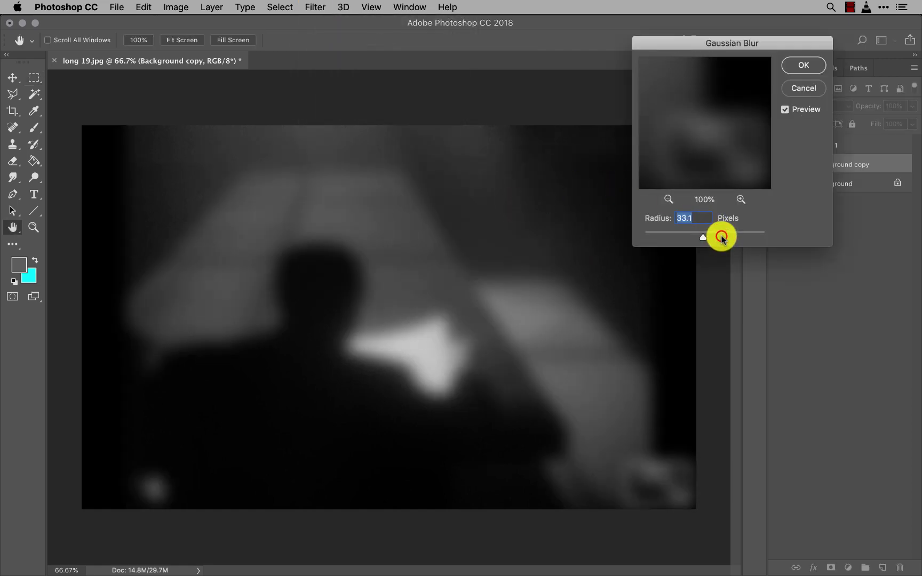
drag(721, 238, 777, 240)
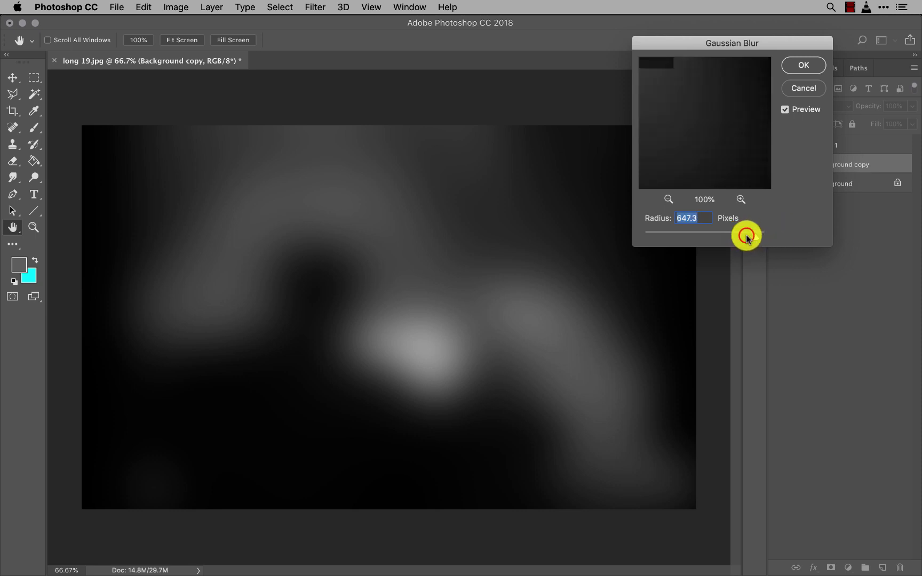
drag(731, 240, 716, 235)
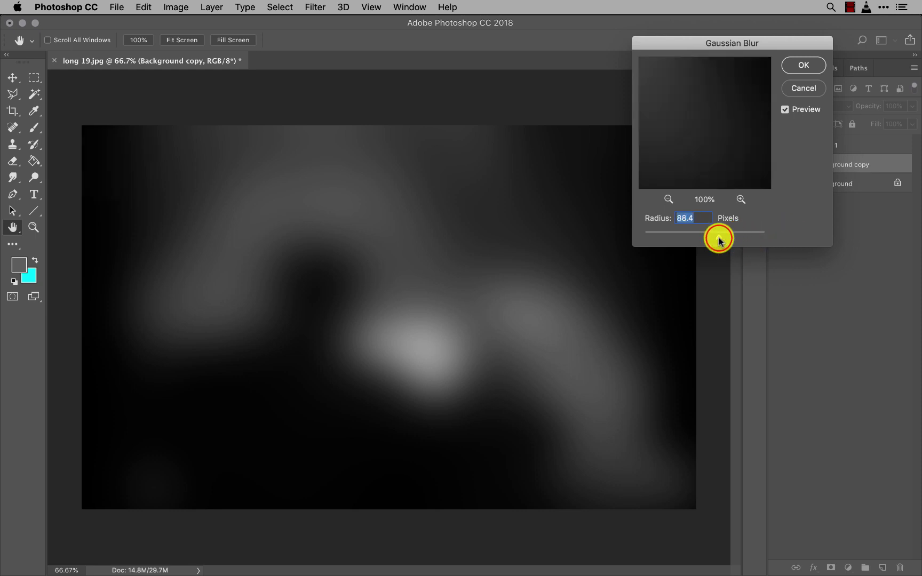
click(800, 113)
click(800, 113)
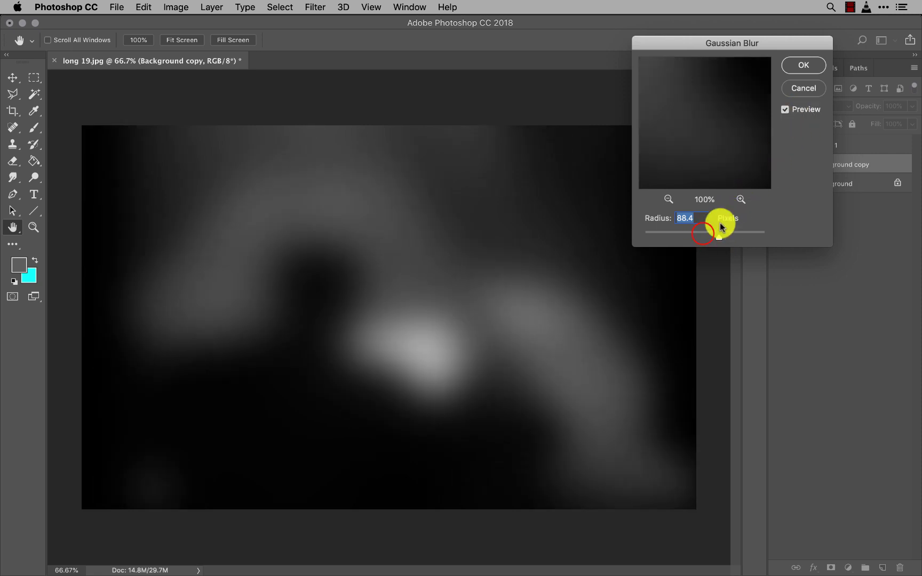
drag(703, 235, 702, 235)
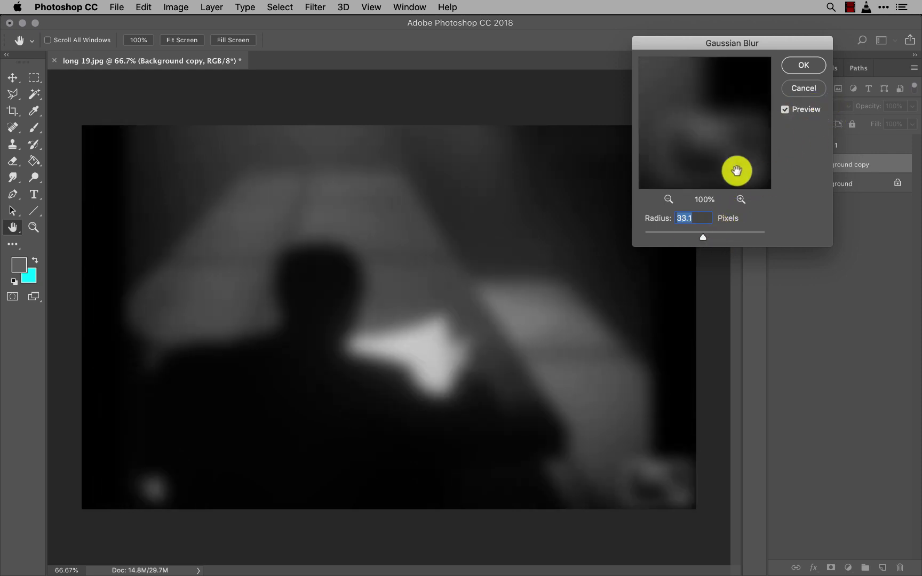
key(Return)
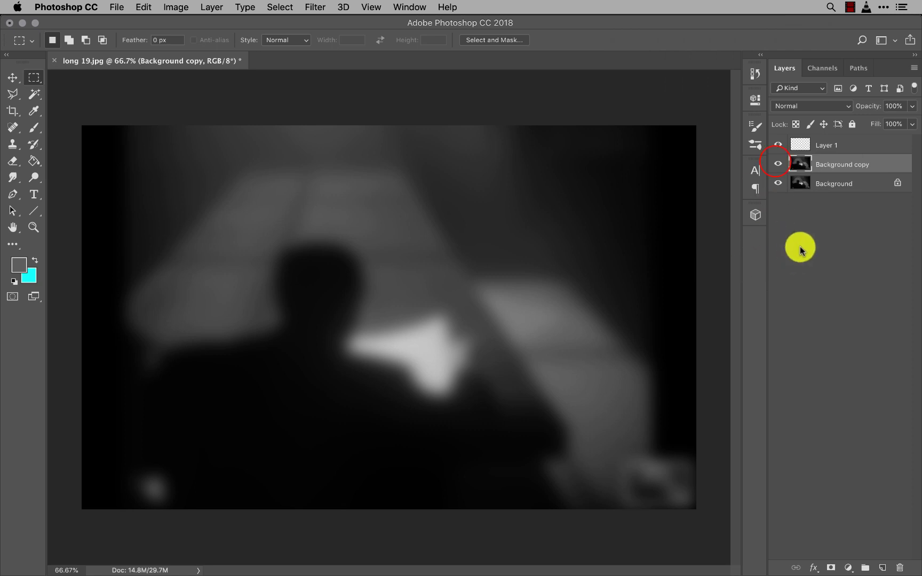
Compare the blurred Background copy with the original image by toggling the copy's visibility.
click(776, 163)
click(776, 163)
click(776, 163)
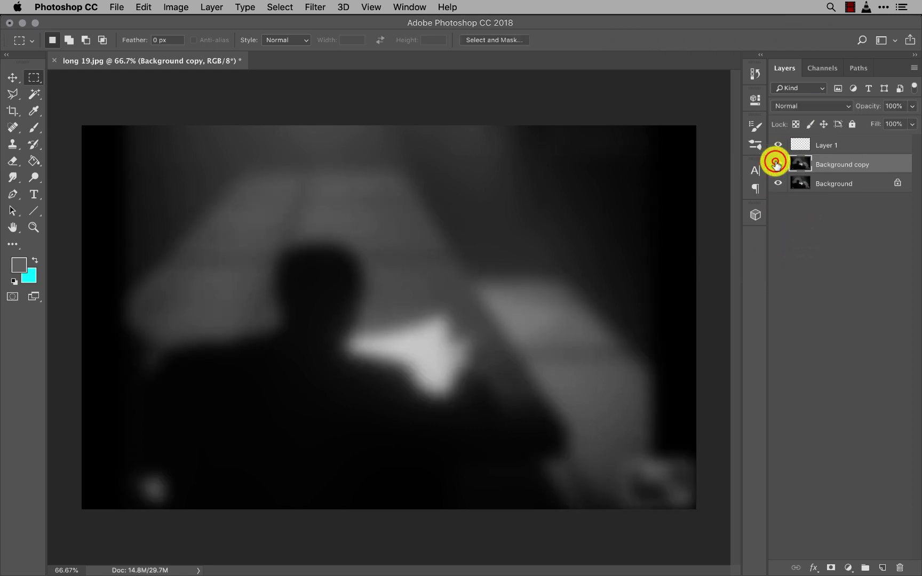
click(776, 163)
click(776, 164)
click(776, 163)
click(776, 163)
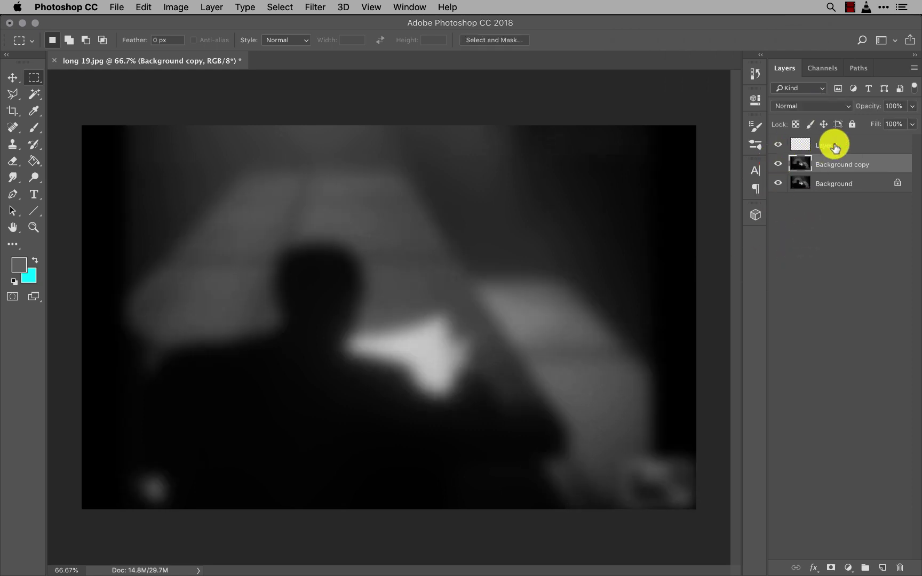
Make Layer 1 active and sample the light grey of the bright shape in the centre of the image.
click(831, 145)
key(i)
click(418, 340)
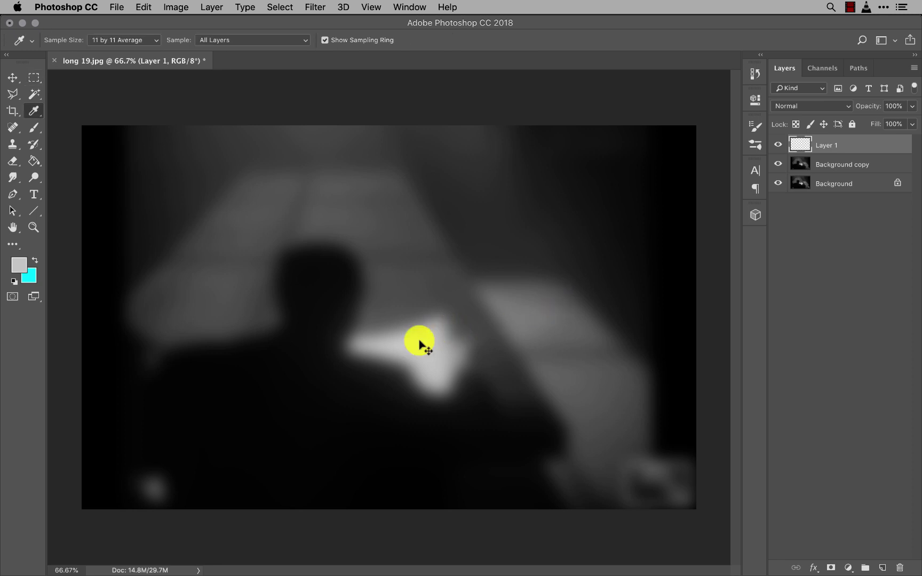
Save a JPEG copy of the blurred image as long 20.jpg in the kane composition folder.
key(super+s)
click(479, 319)
key(j)
key(Return)
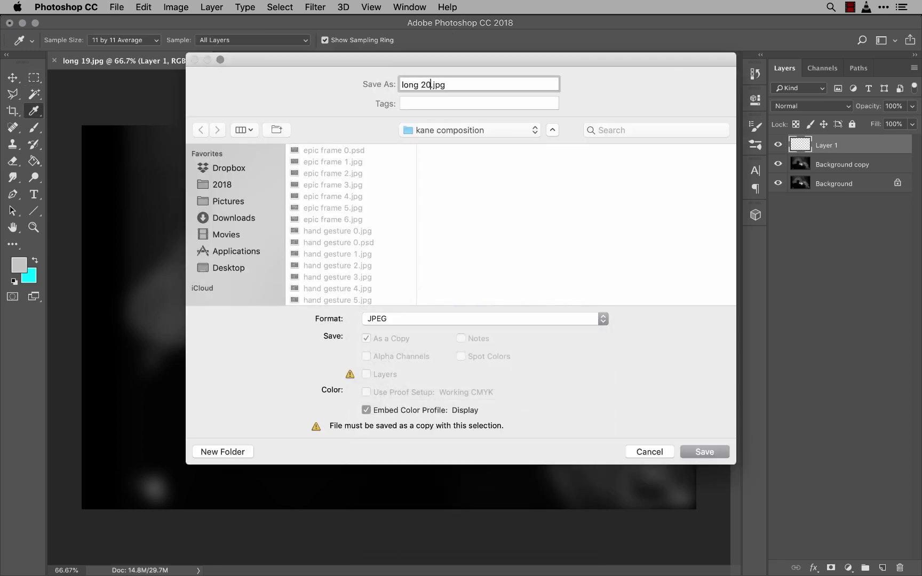
key(Return)
key(Return)
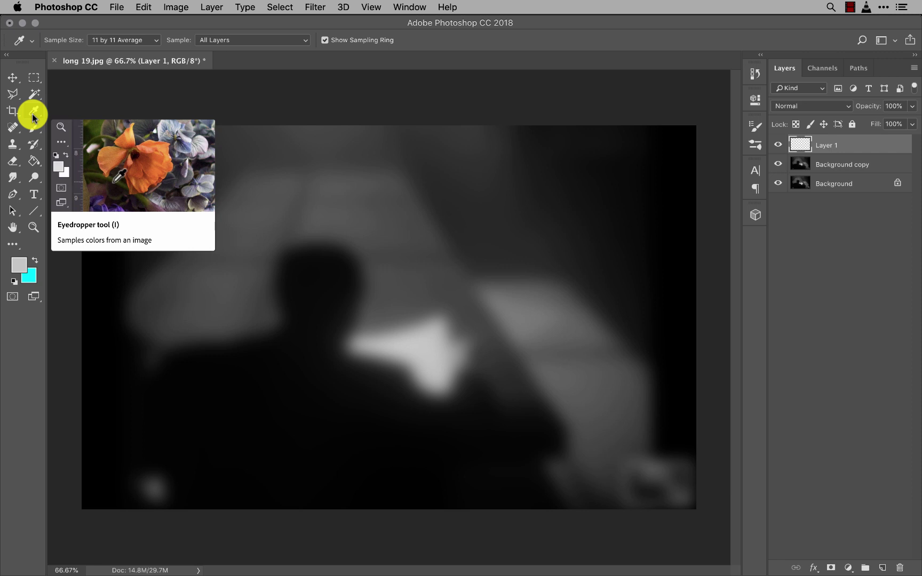
Outline the bright shape beside the silhouetted head with a jagged Polygonal Lasso selection.
click(424, 352)
key(l)
click(351, 337)
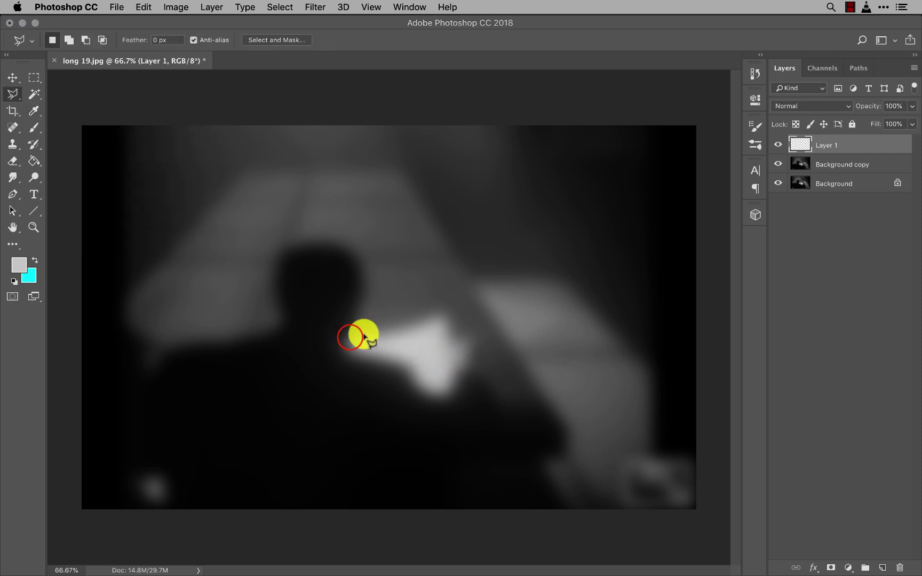
click(416, 330)
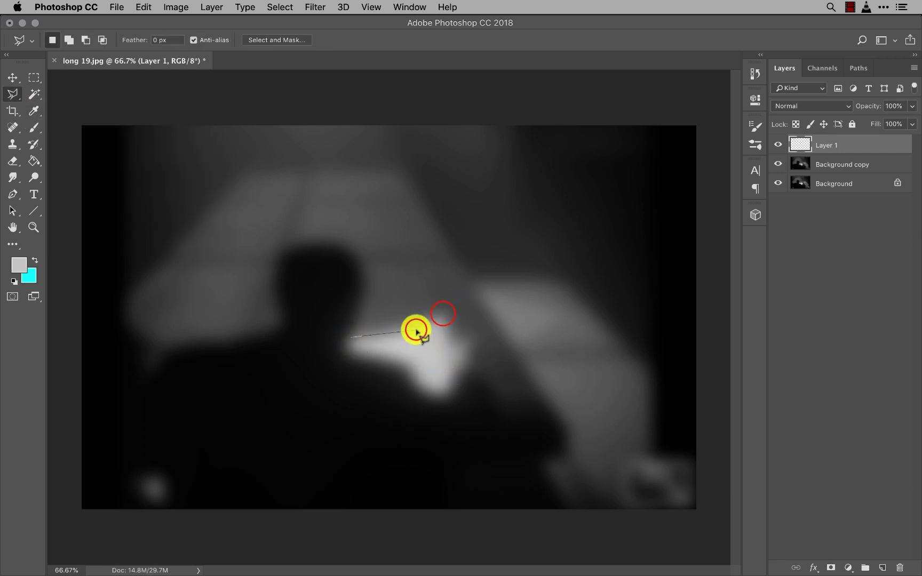
click(443, 315)
click(443, 341)
click(473, 338)
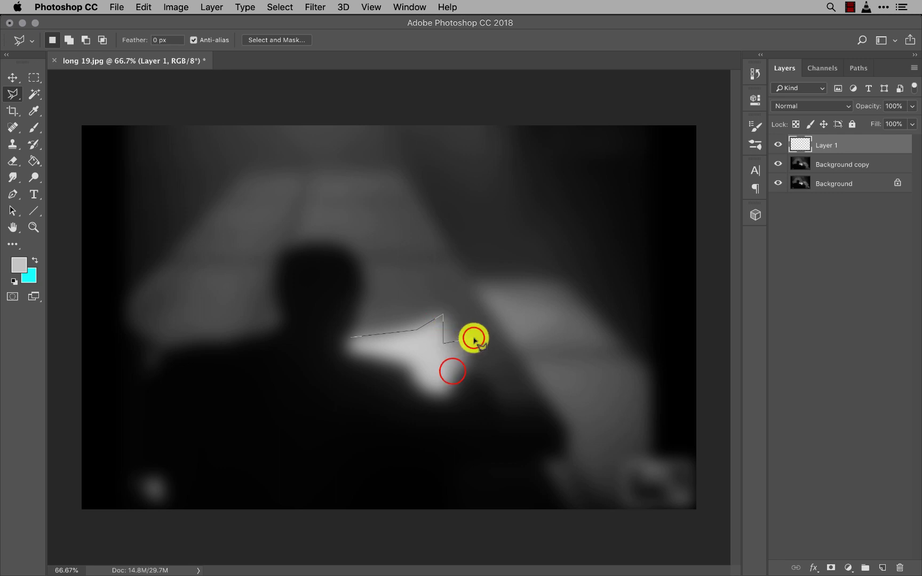
click(453, 369)
click(451, 386)
click(418, 394)
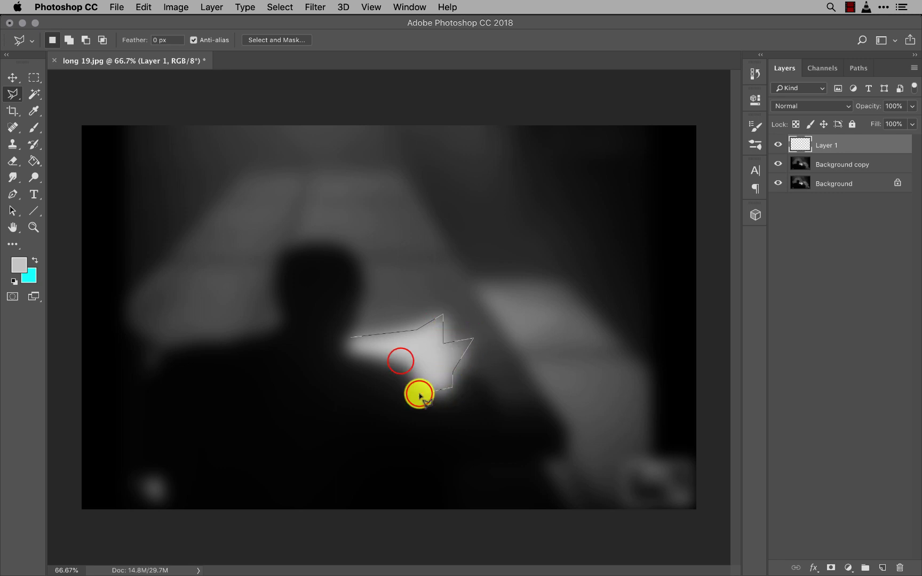
click(397, 360)
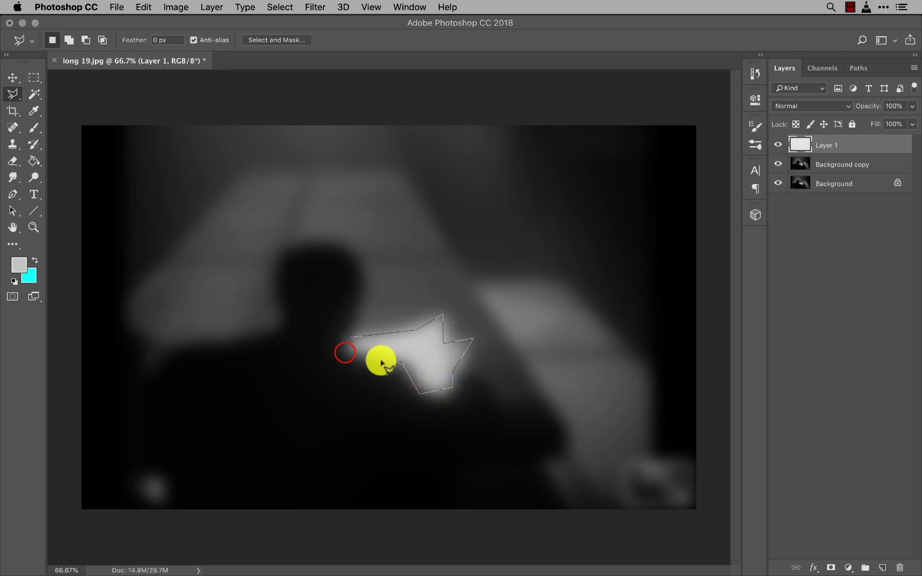
click(346, 337)
Fill the selected central shape on Layer 1 with the sampled light grey foreground color and deselect.
right_click(418, 336)
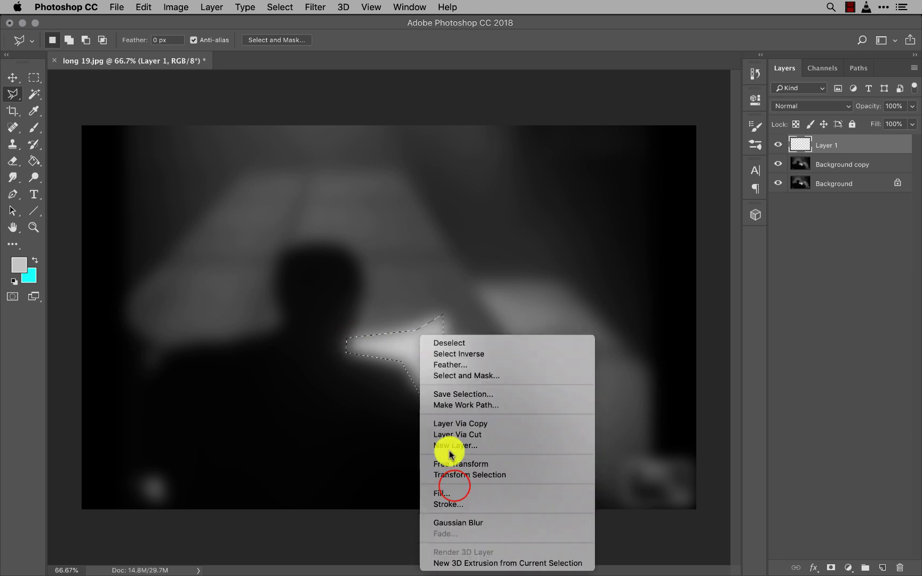
click(453, 492)
key(Return)
key(super+d)
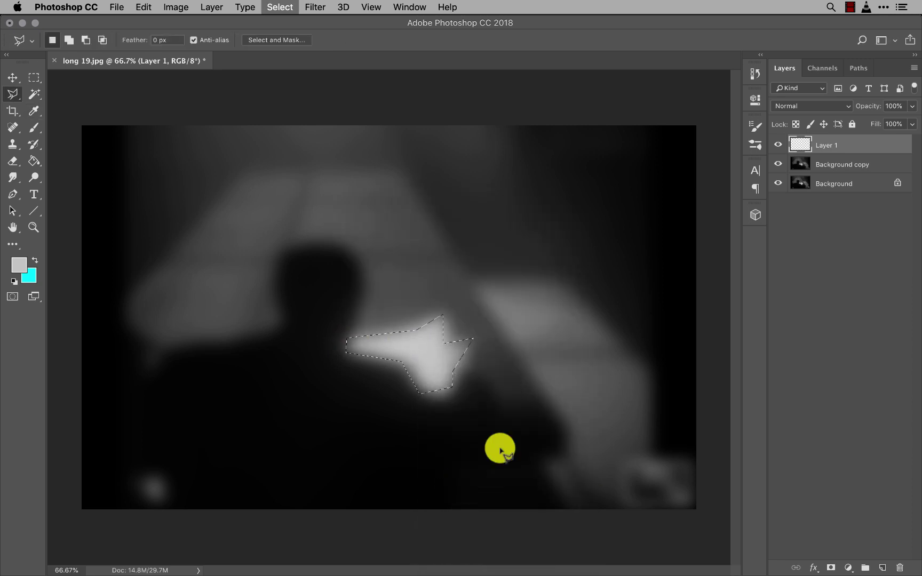
Sample the grey of the lit patch right of centre and fill a four-sided lasso selection over its upper part, then deselect.
key(i)
click(565, 335)
key(l)
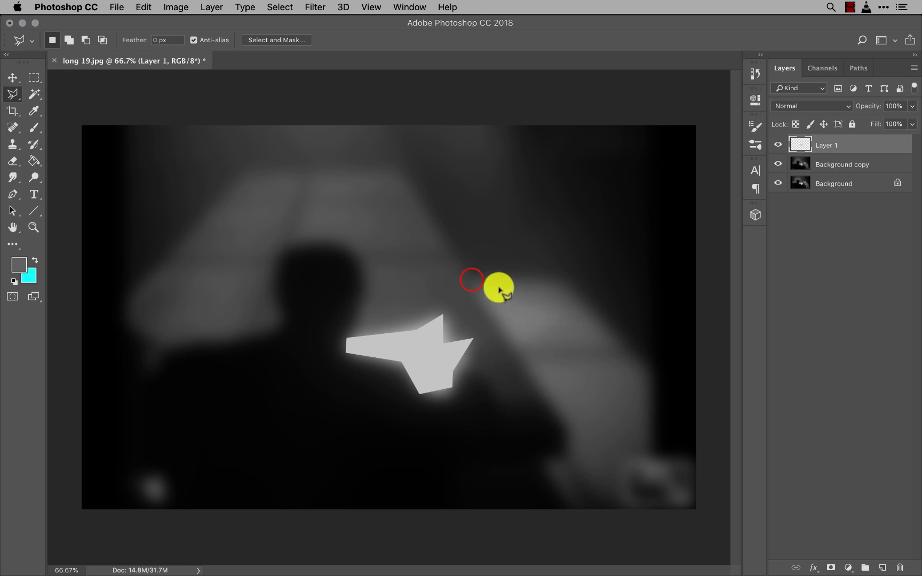
click(471, 279)
click(517, 344)
click(600, 345)
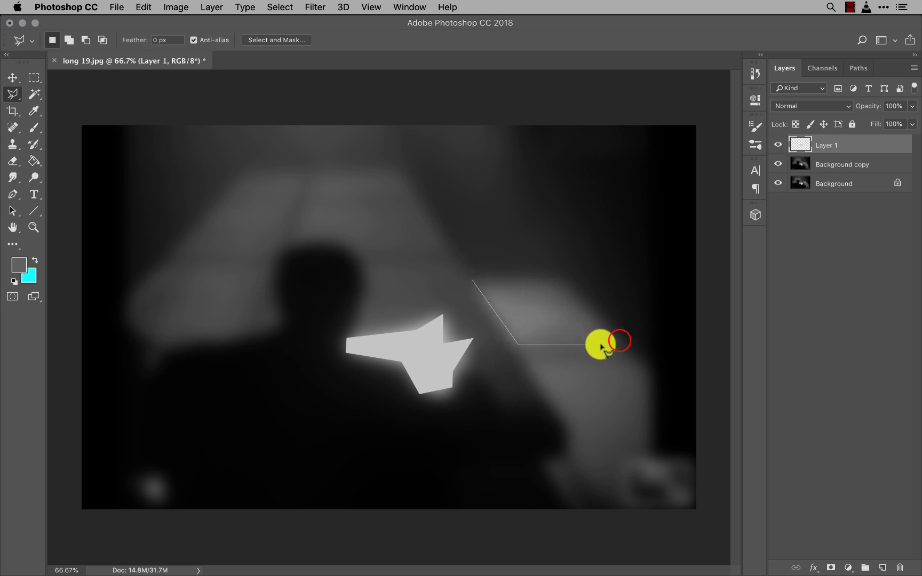
click(561, 270)
click(473, 275)
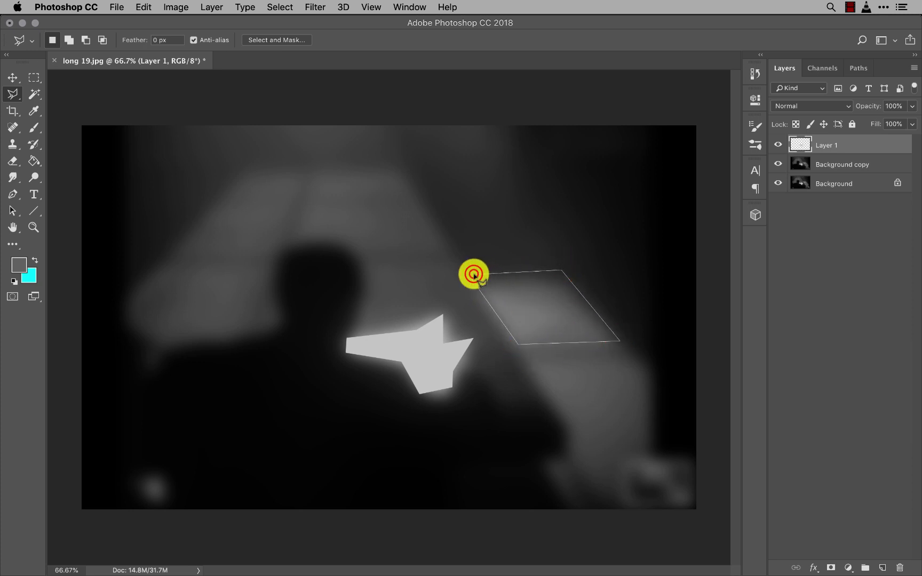
right_click(541, 299)
click(586, 453)
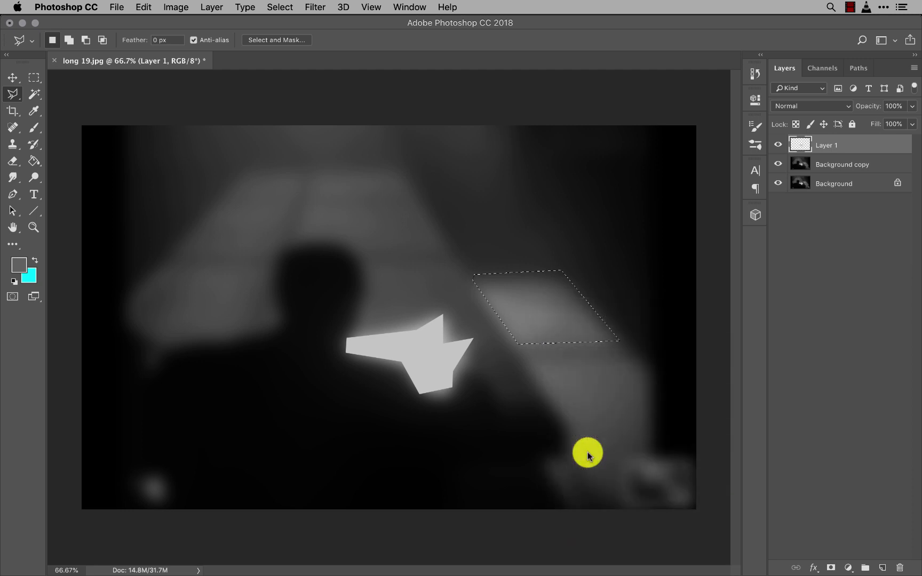
key(Return)
key(super+d)
Try to outline the lower part of the right-hand lit patch with a jagged lasso selection and fill it with the same grey.
click(524, 362)
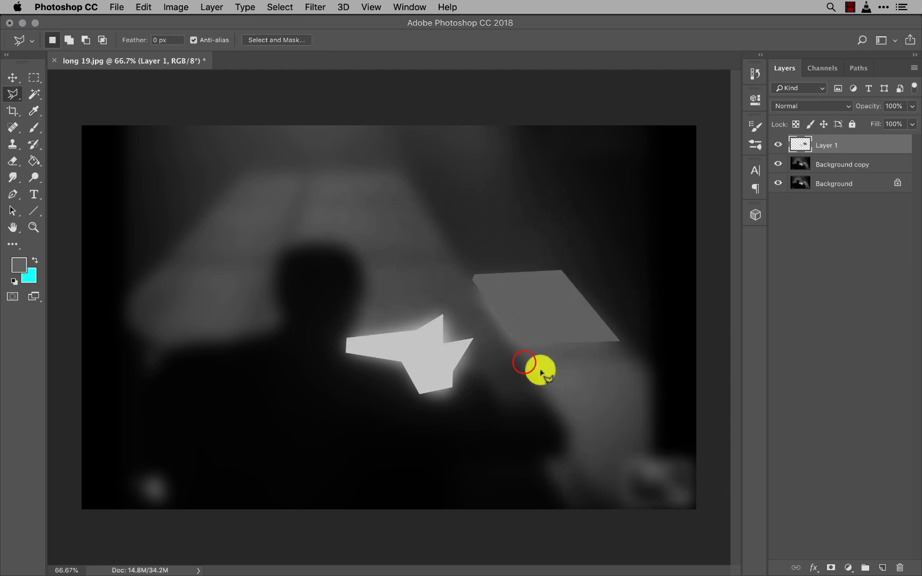
click(633, 363)
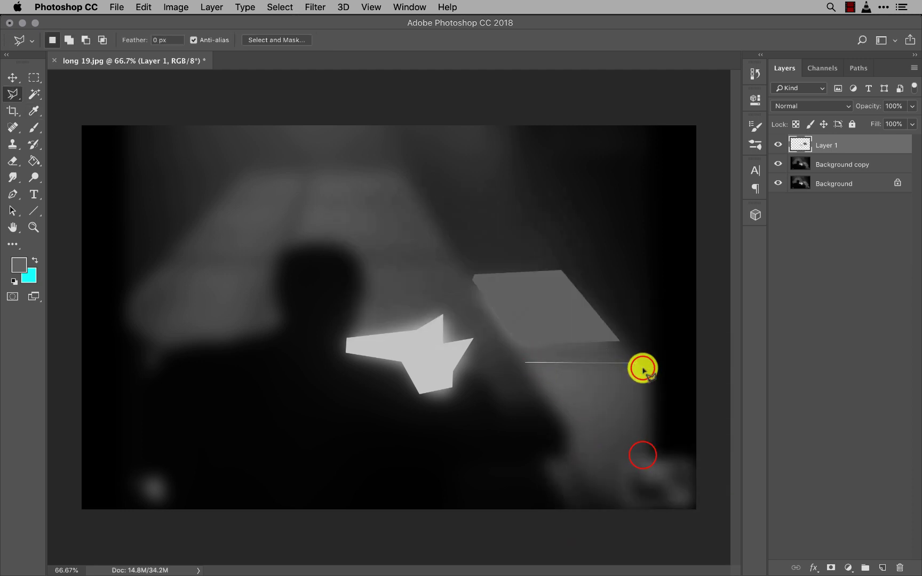
click(641, 454)
click(619, 461)
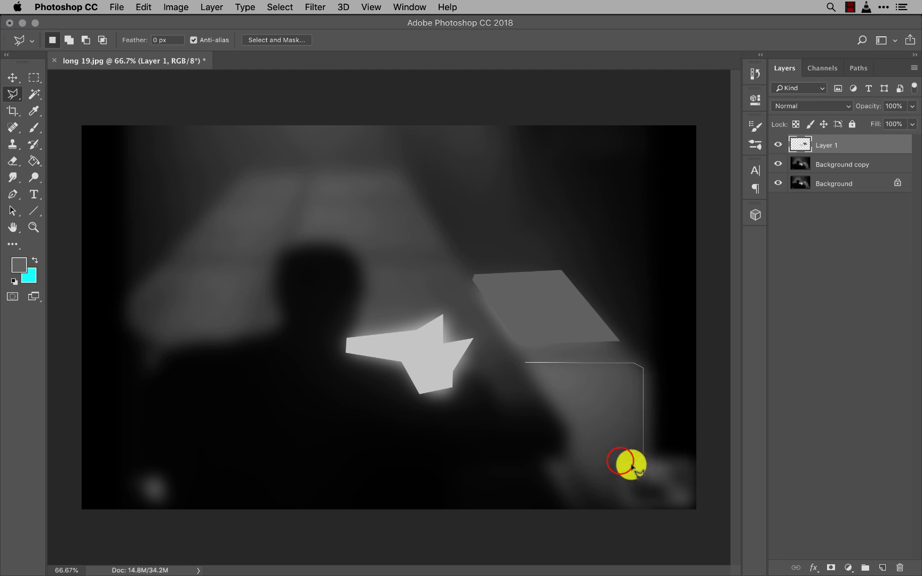
click(620, 496)
click(581, 471)
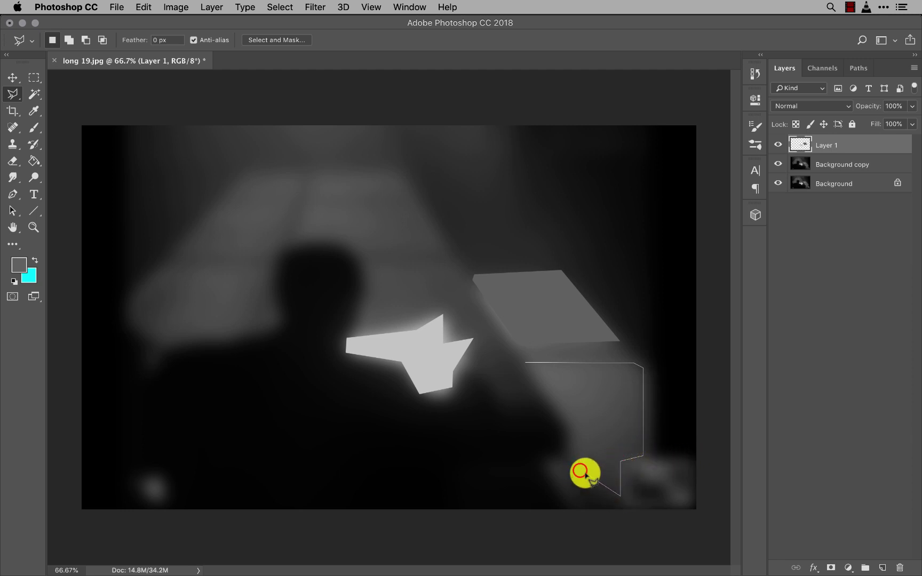
click(574, 507)
click(544, 463)
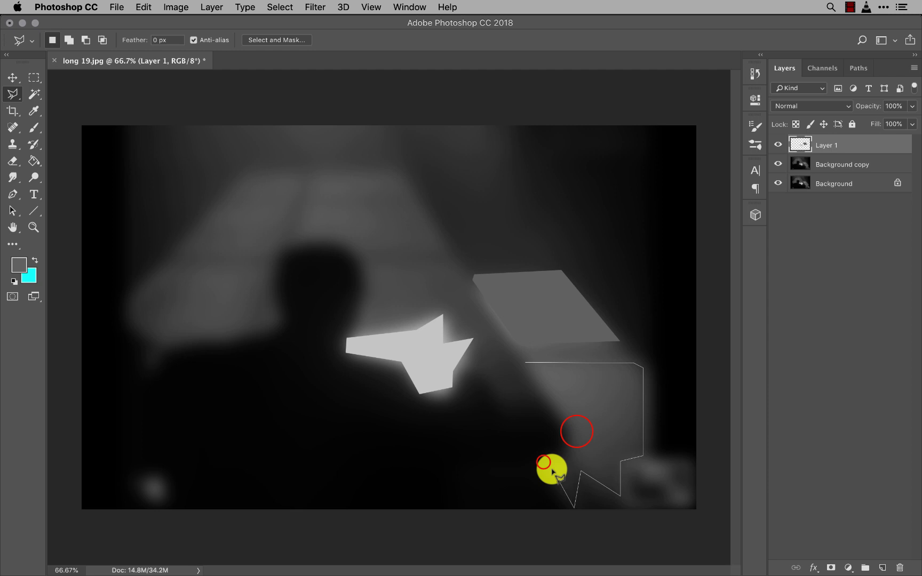
click(576, 432)
click(527, 363)
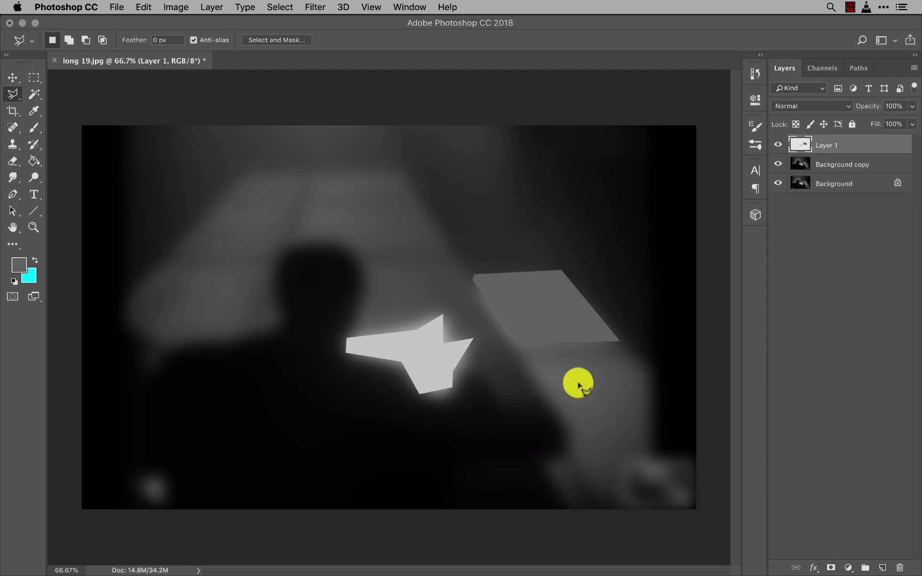
right_click(630, 487)
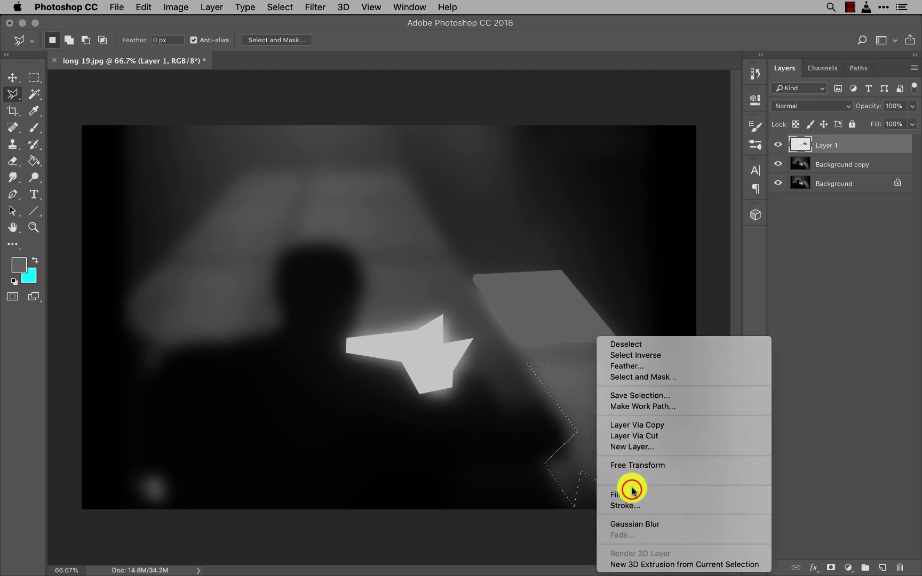
click(632, 489)
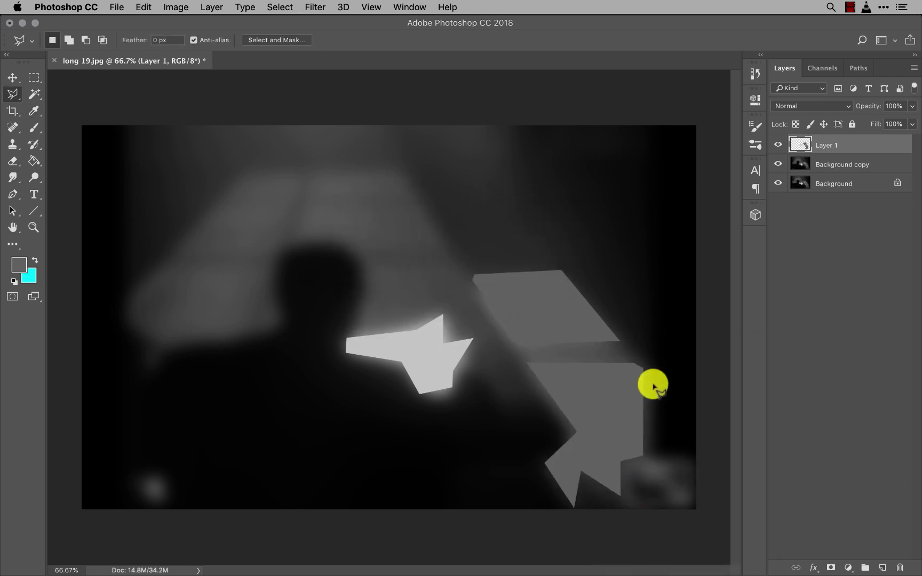
key(Delete)
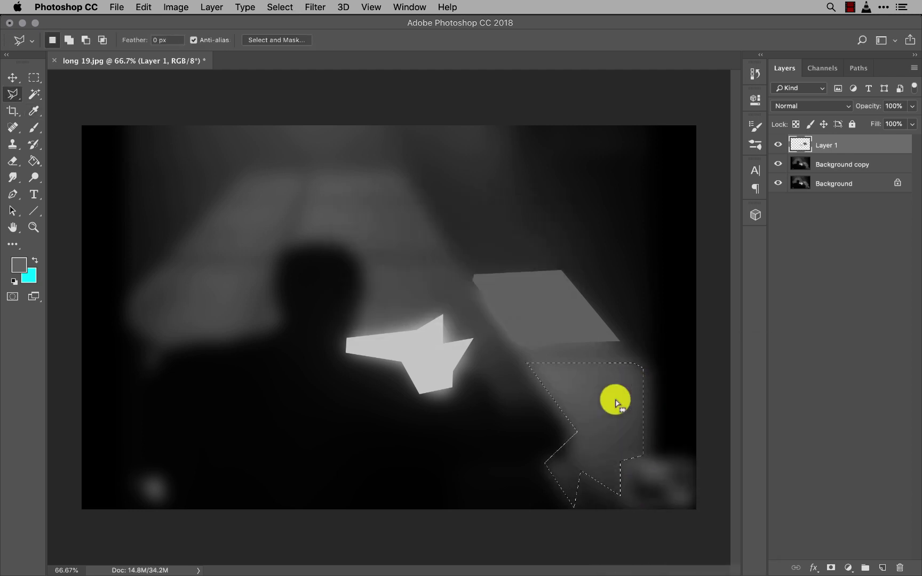
Outline the lower part of the right-hand lit patch with one downward spike, fill it with the same grey and deselect.
click(523, 356)
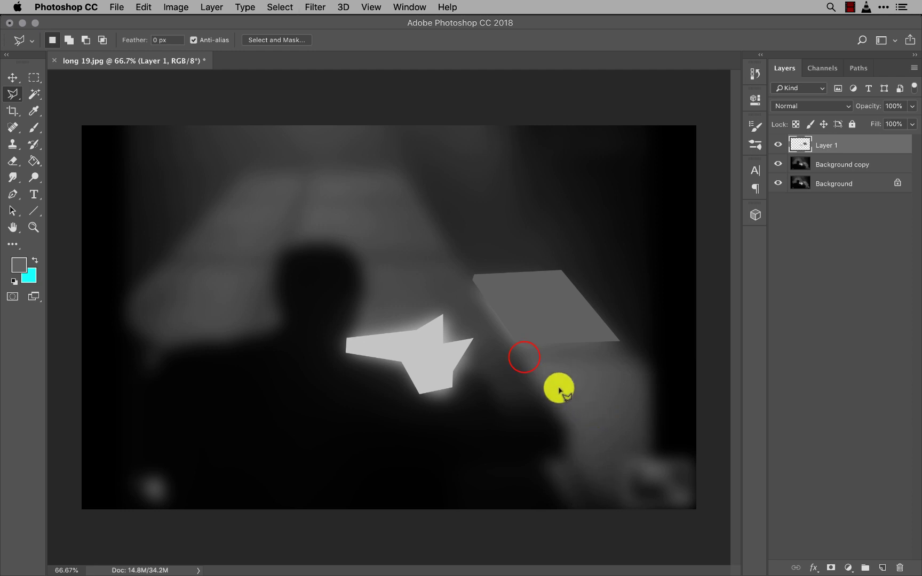
click(603, 499)
click(609, 444)
click(649, 445)
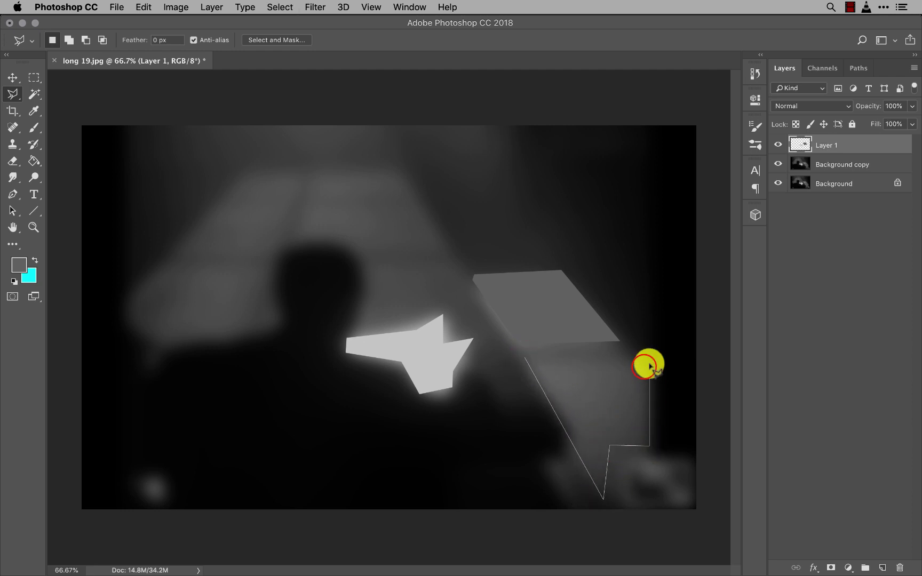
click(645, 367)
click(626, 353)
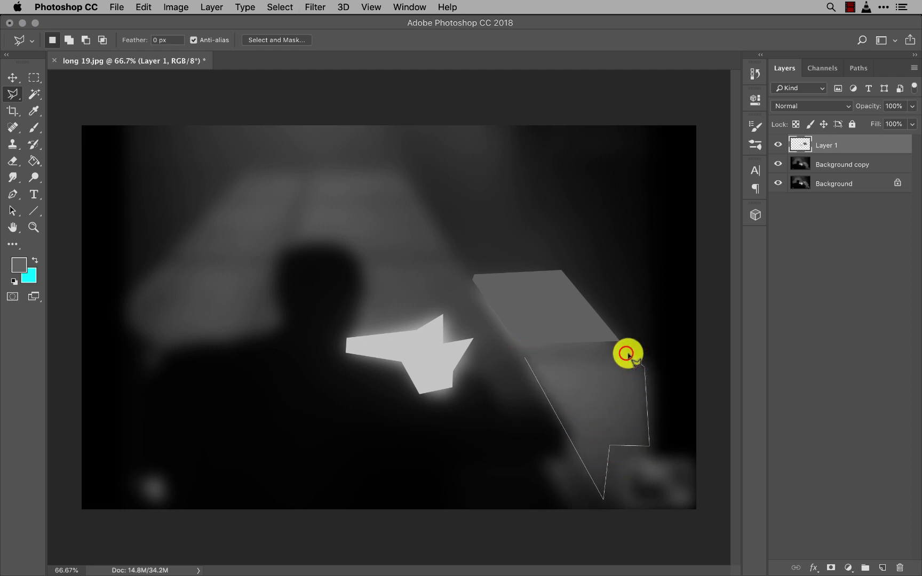
click(528, 360)
right_click(609, 490)
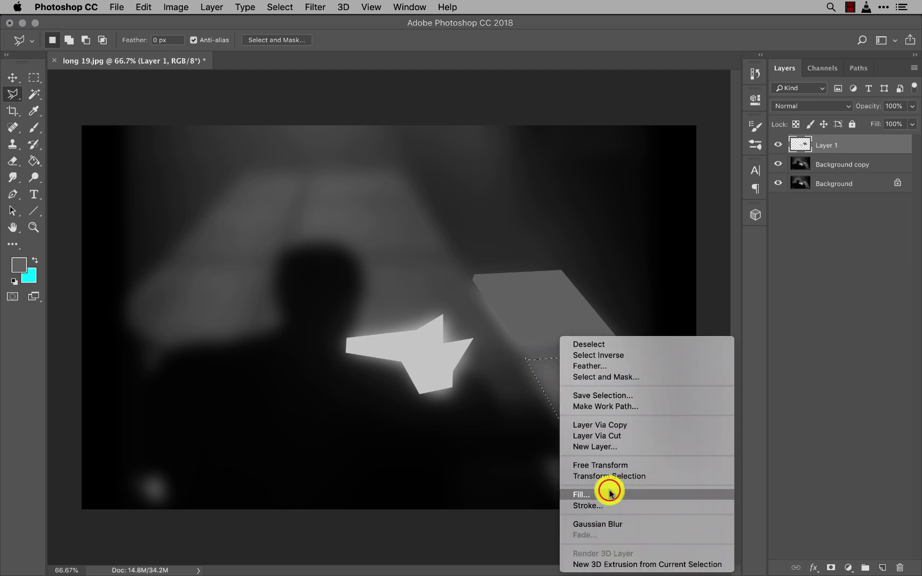
click(609, 490)
key(Return)
key(super+d)
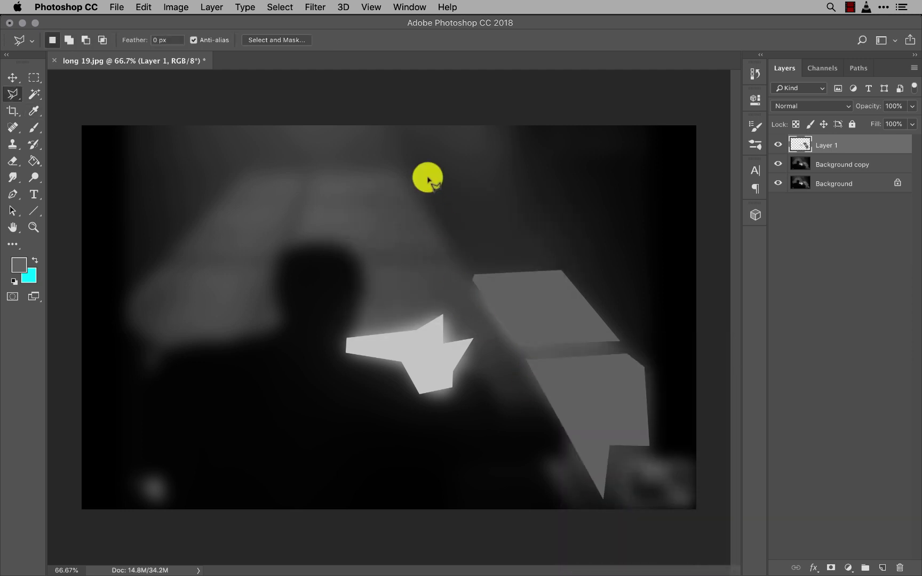
Sample the dark grey of the lit panels and fill a six-sided lasso selection of the panel directly above the head, right-hand column.
key(i)
click(381, 215)
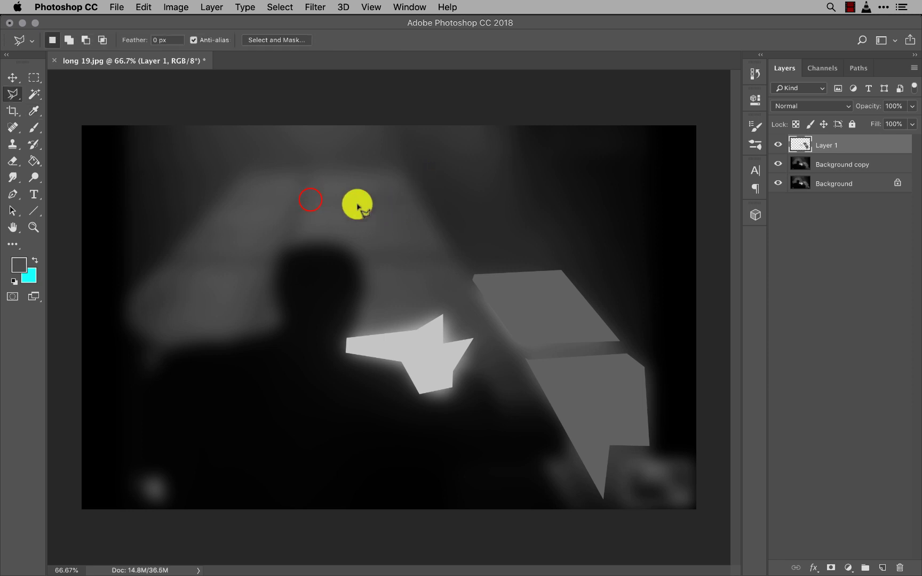
click(310, 200)
click(300, 238)
click(337, 238)
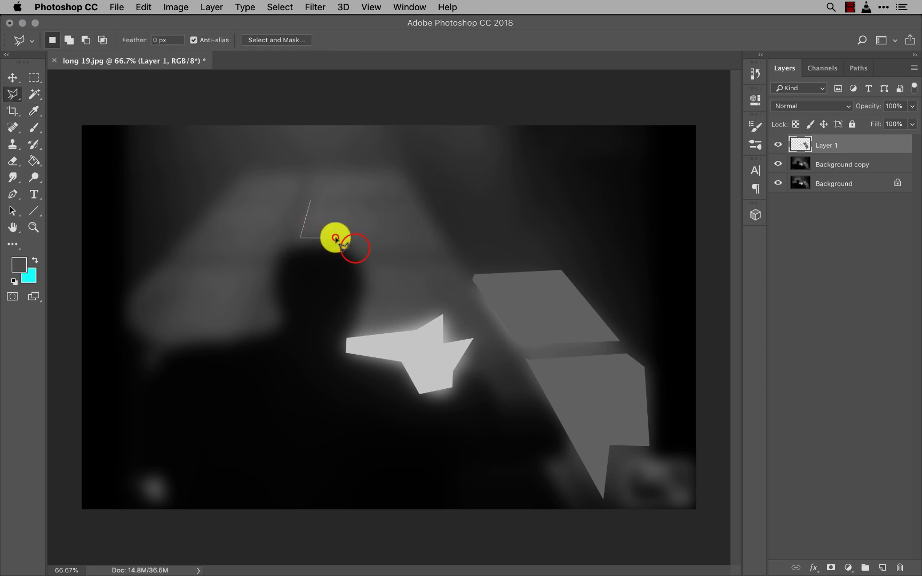
click(355, 248)
click(446, 249)
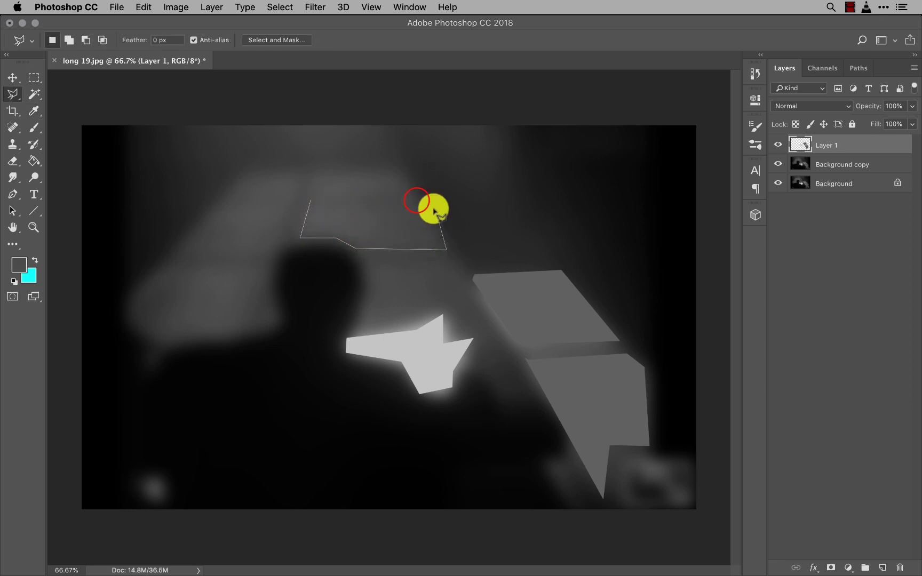
click(417, 201)
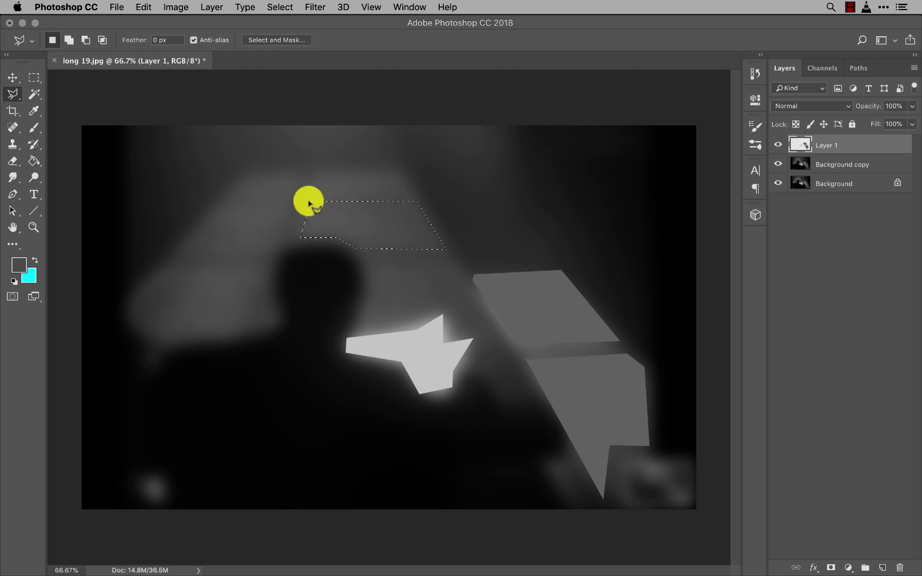
right_click(329, 206)
click(391, 366)
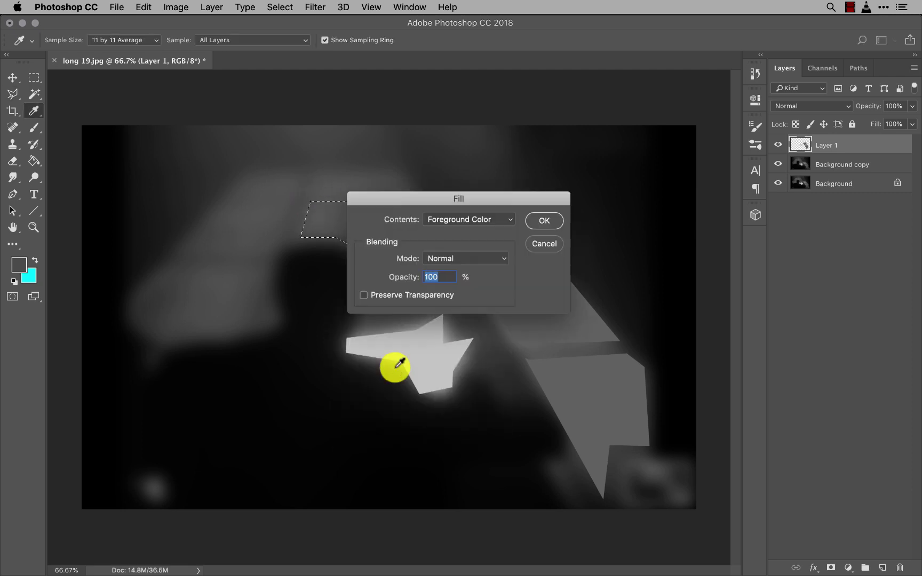
key(Return)
Outline the topmost panel of the right-hand column with a four-sided lasso selection, fill it with the foreground color and deselect.
click(314, 177)
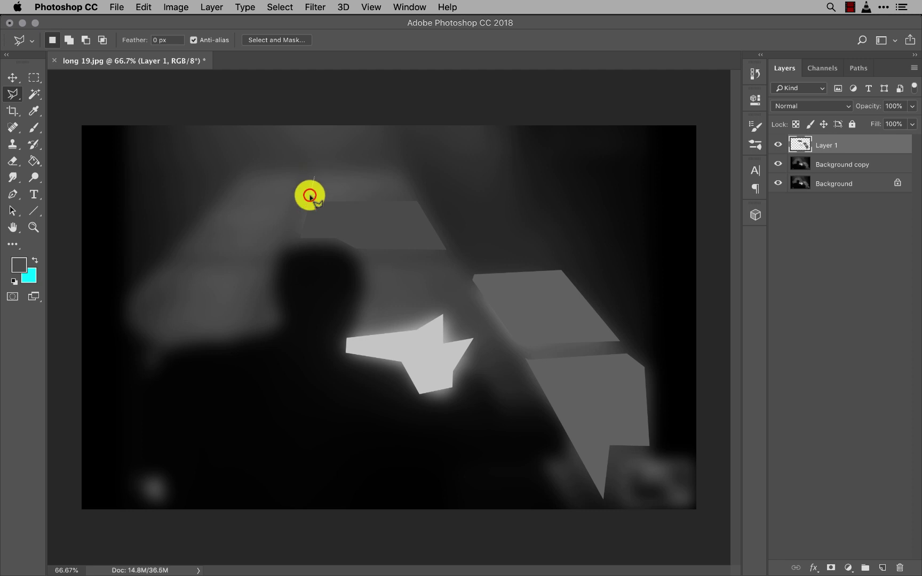
click(310, 195)
click(410, 194)
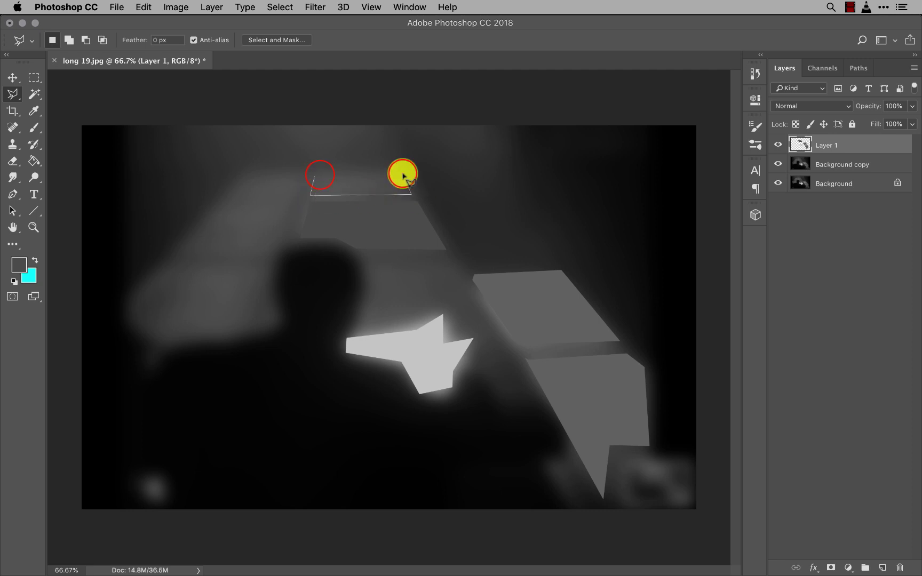
click(403, 174)
click(322, 175)
right_click(339, 178)
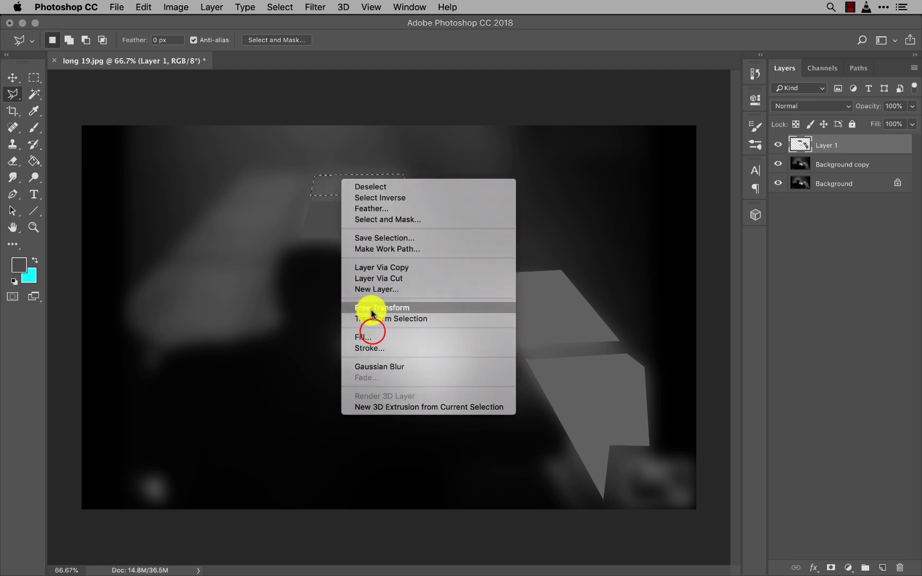
click(373, 335)
key(Return)
key(ctrl+d)
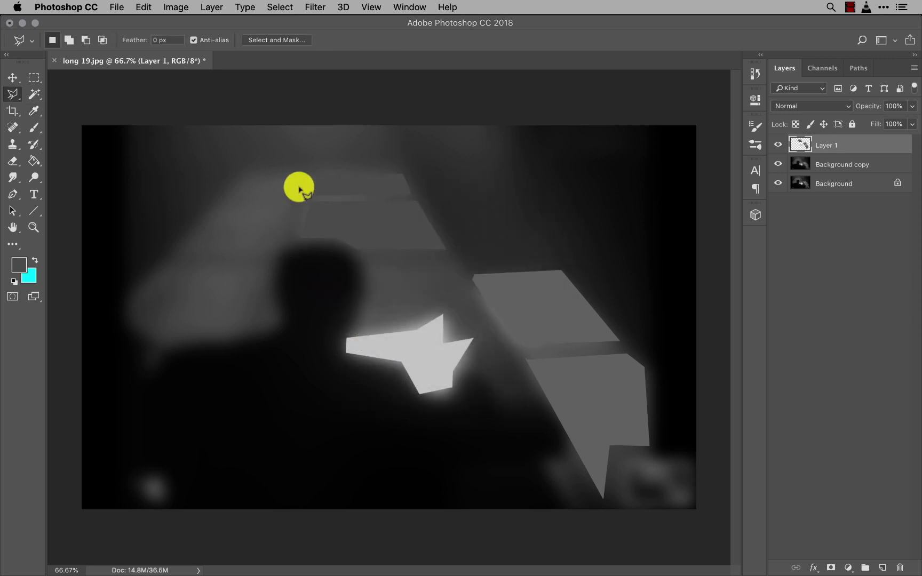
Sample the grey of the top left-hand panel and fill a four-sided lasso selection over it.
key(i)
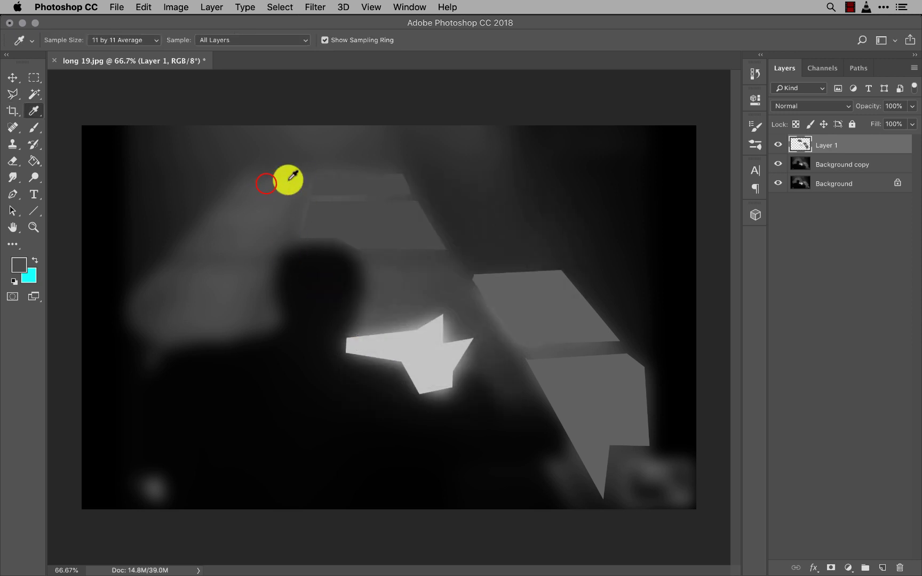
click(267, 184)
click(298, 176)
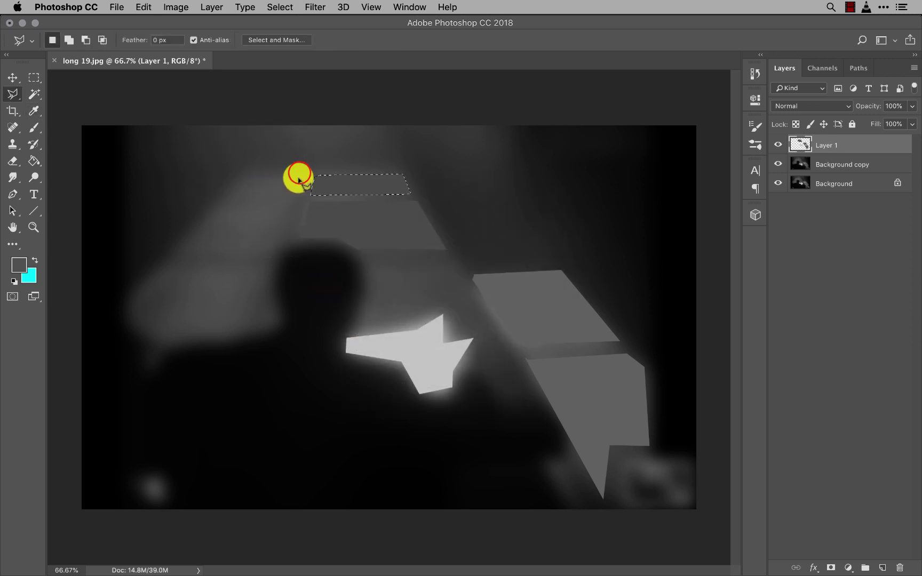
click(291, 193)
click(227, 192)
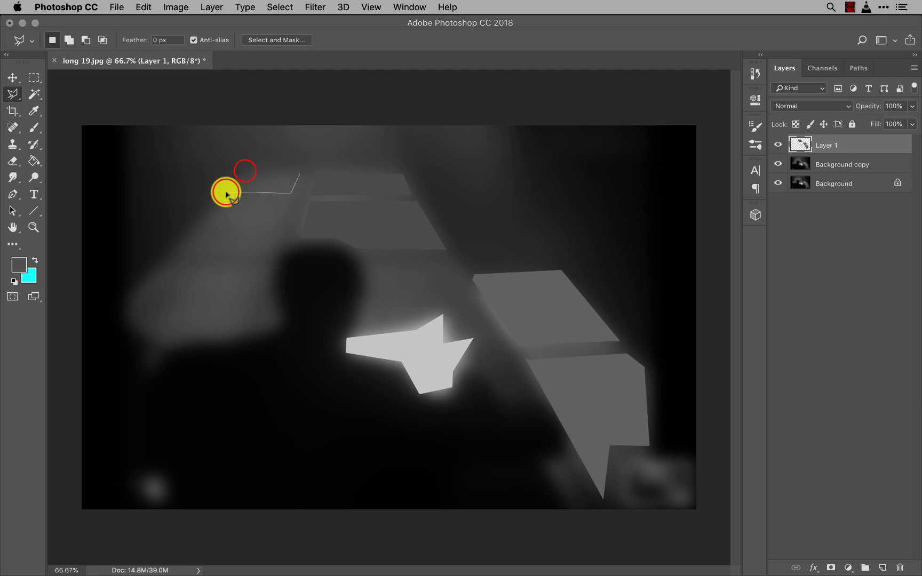
click(300, 172)
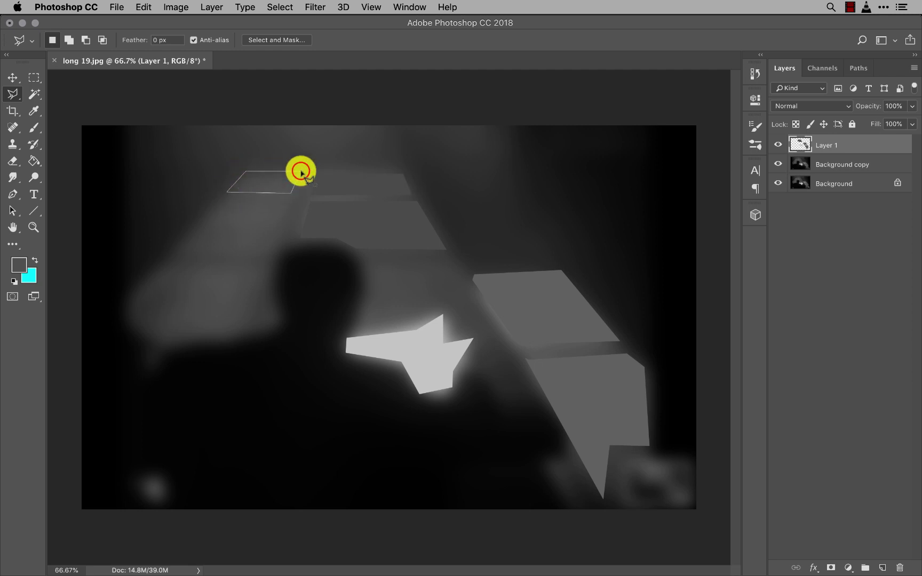
right_click(267, 173)
click(291, 325)
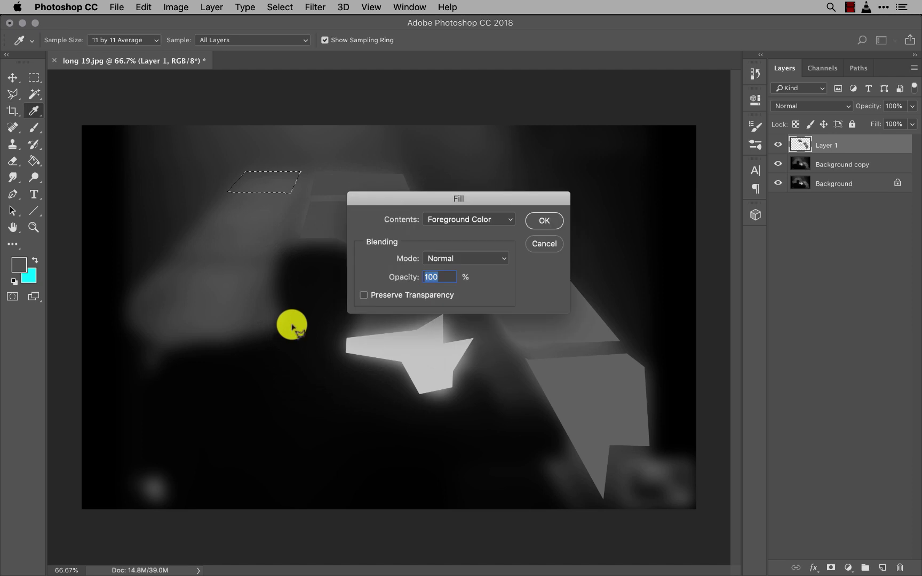
key(Return)
Outline the middle panel of the left-hand column with a four-sided lasso selection and fill it with the same grey.
click(285, 202)
click(216, 200)
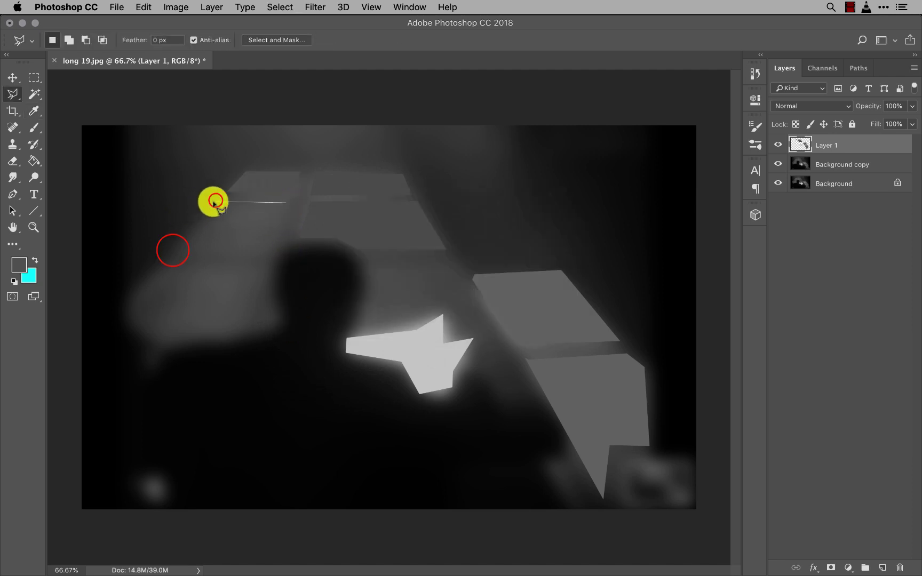
click(173, 251)
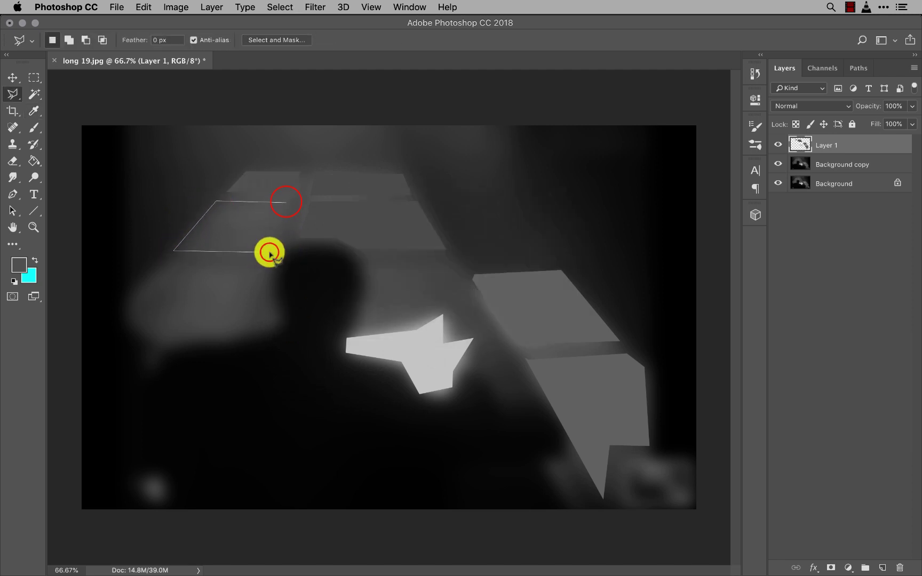
click(271, 253)
click(286, 203)
right_click(301, 362)
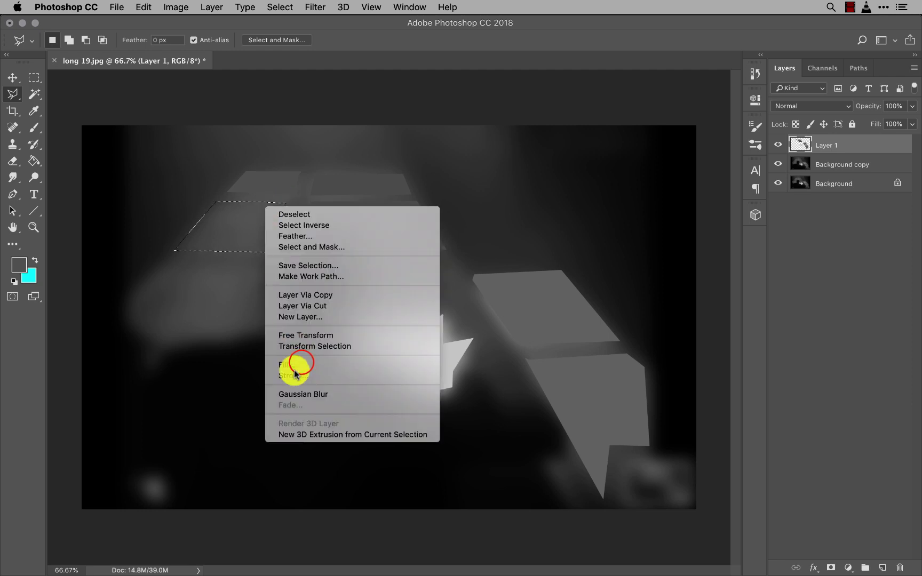
click(301, 364)
key(Return)
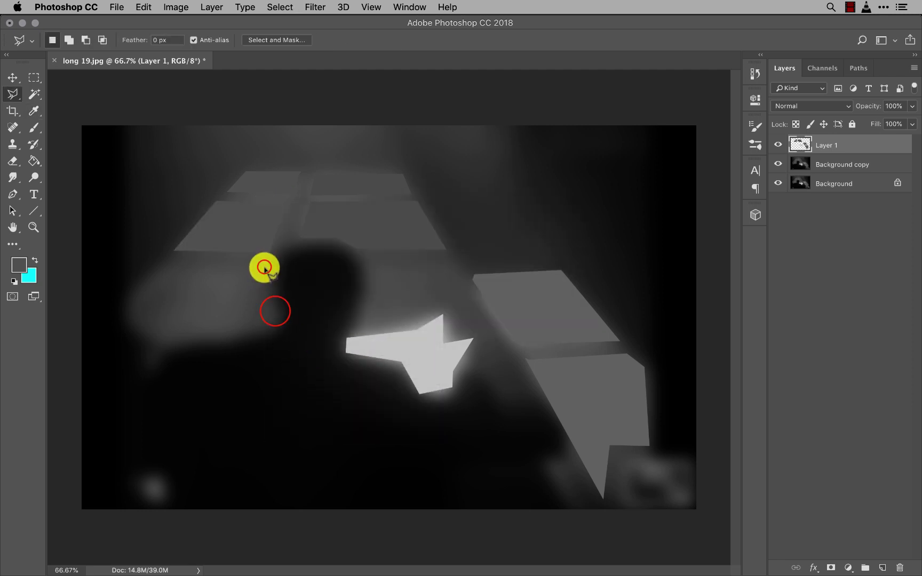
Outline the large lower left panel beside the head, including its small downward spike, and fill it with the same grey.
click(265, 267)
click(276, 330)
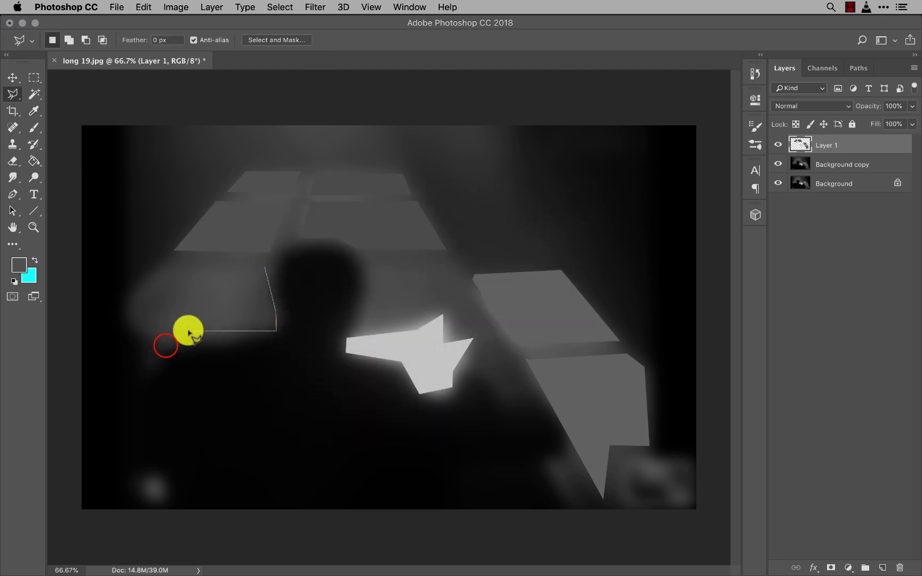
click(165, 345)
click(142, 369)
click(144, 340)
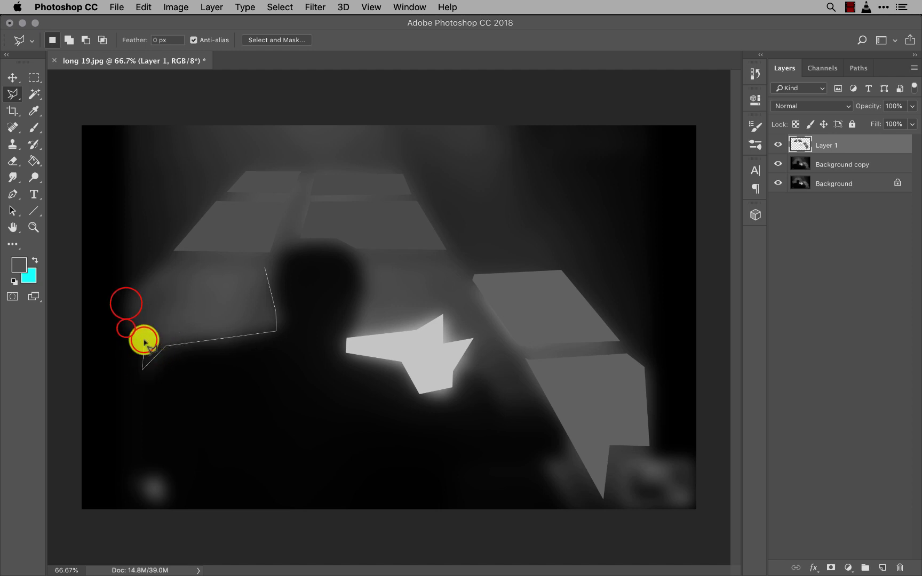
click(127, 328)
click(126, 304)
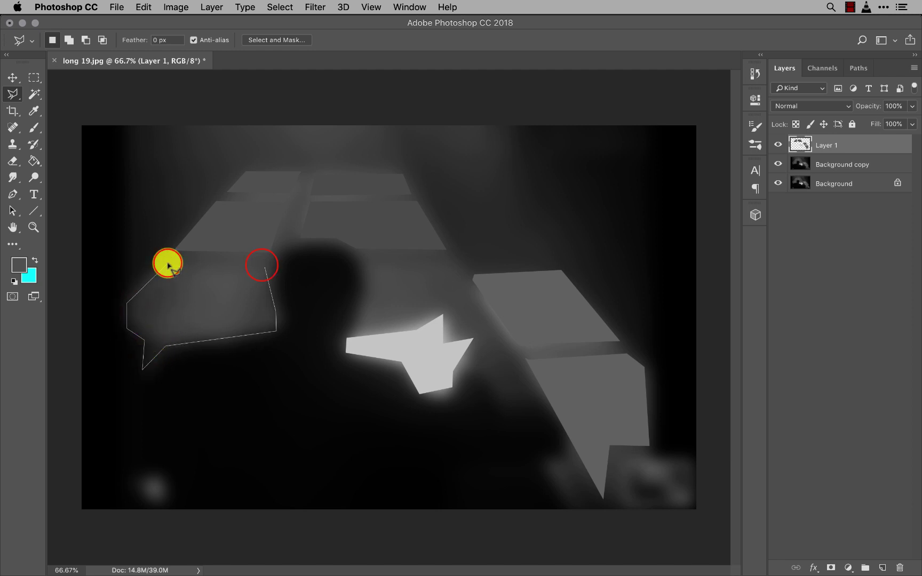
click(167, 264)
click(261, 265)
right_click(219, 284)
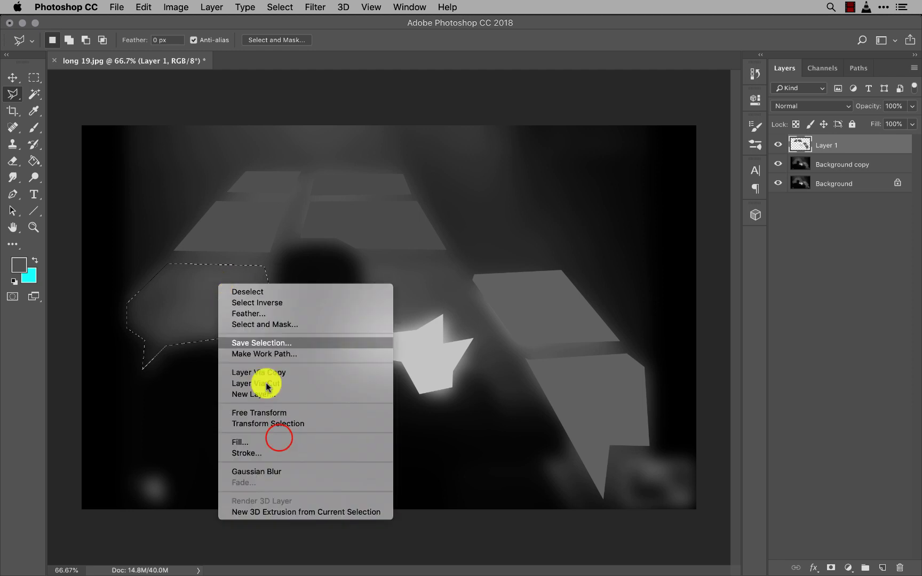
click(278, 441)
key(Return)
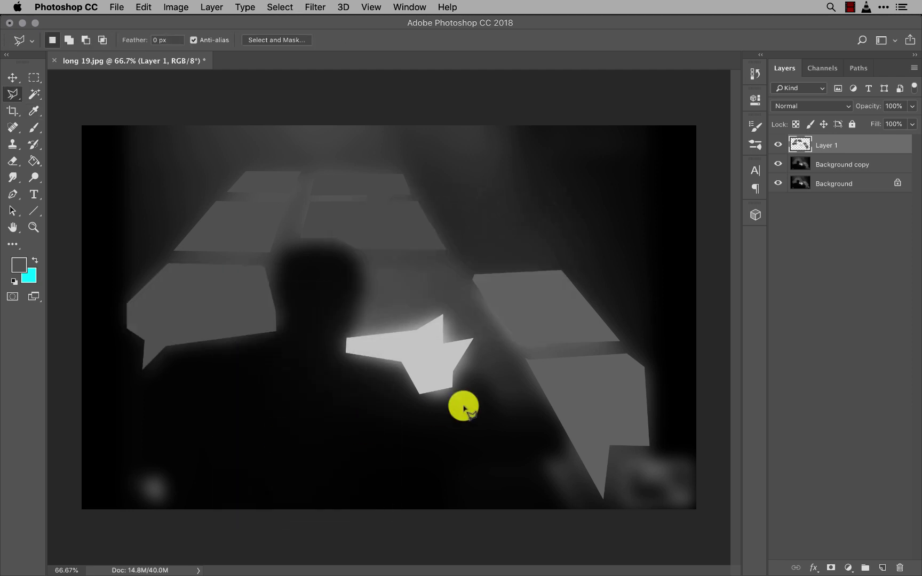
Save a JPEG copy of the image as long 120.jpg in the kane composition folder.
key(super+shift+s)
click(452, 320)
key(j)
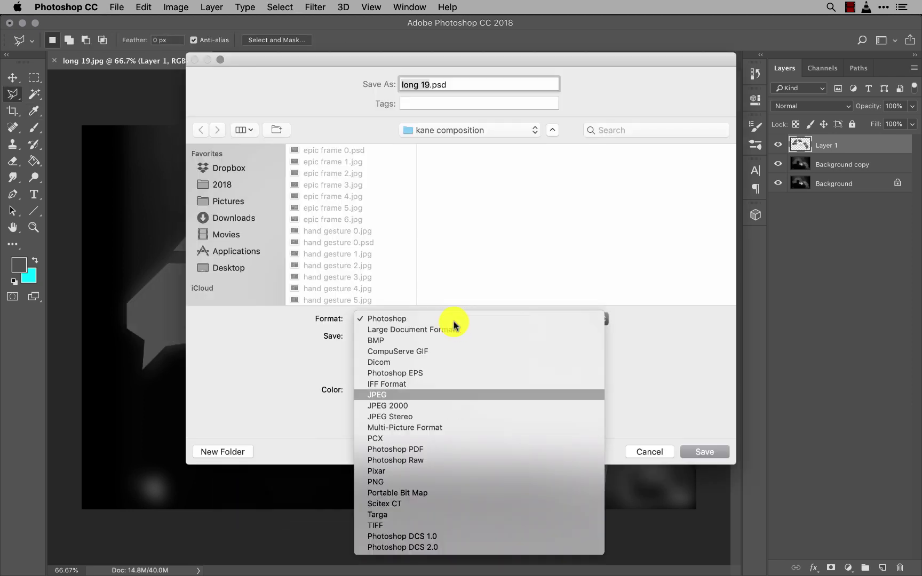
key(Return)
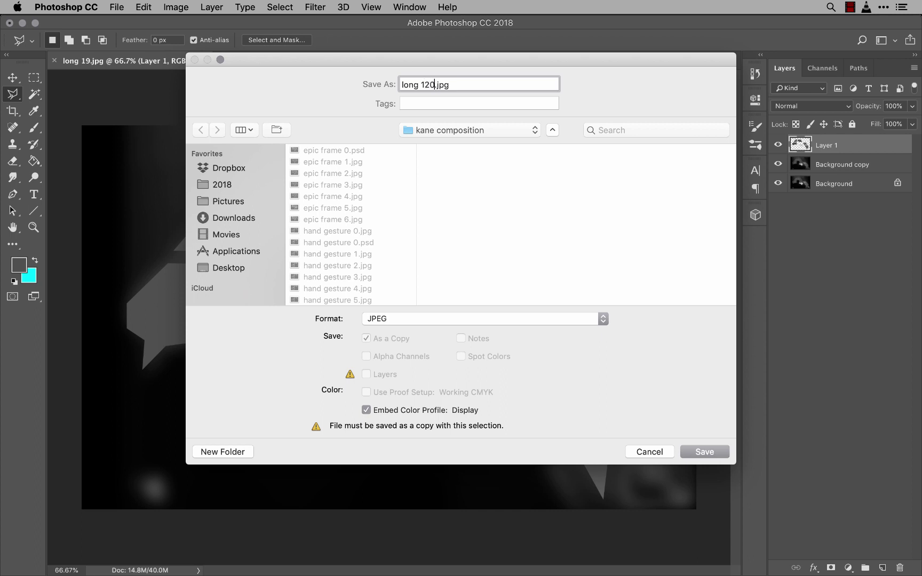
text(0)
key(Return)
key(Escape)
key(Return)
key(Return)
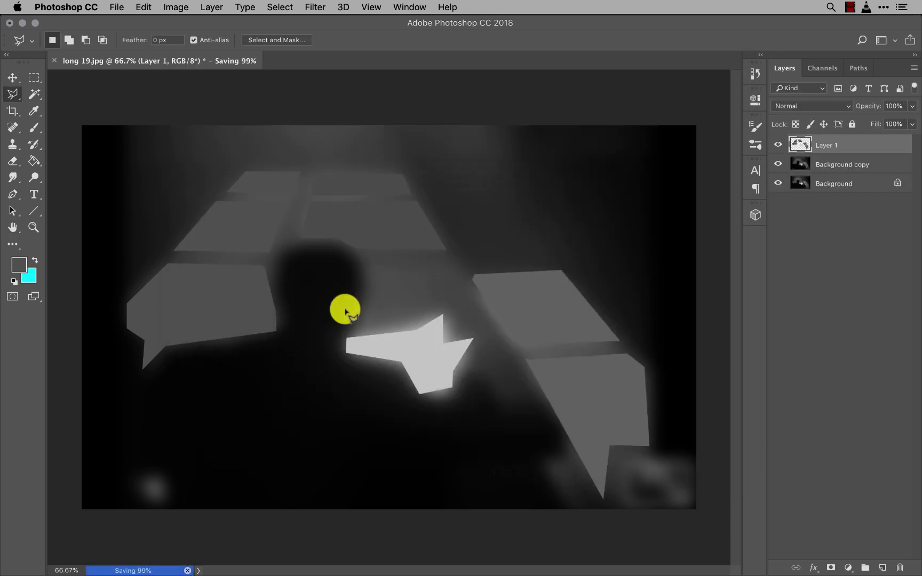
Sample the near-black of the silhouette and trace a polygonal lasso outline around the figure's head down to the bright central shape.
key(i)
key(l)
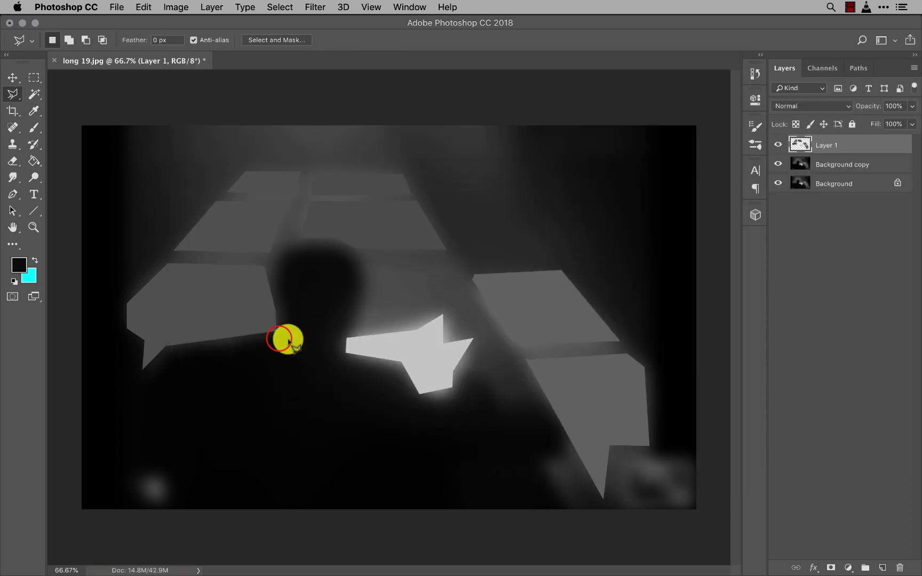
click(280, 337)
click(285, 306)
click(274, 257)
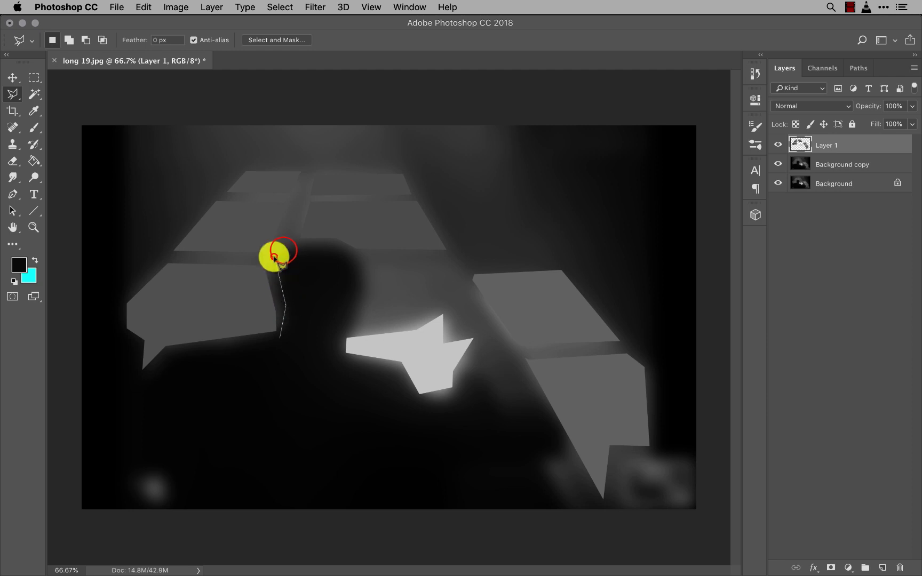
click(297, 245)
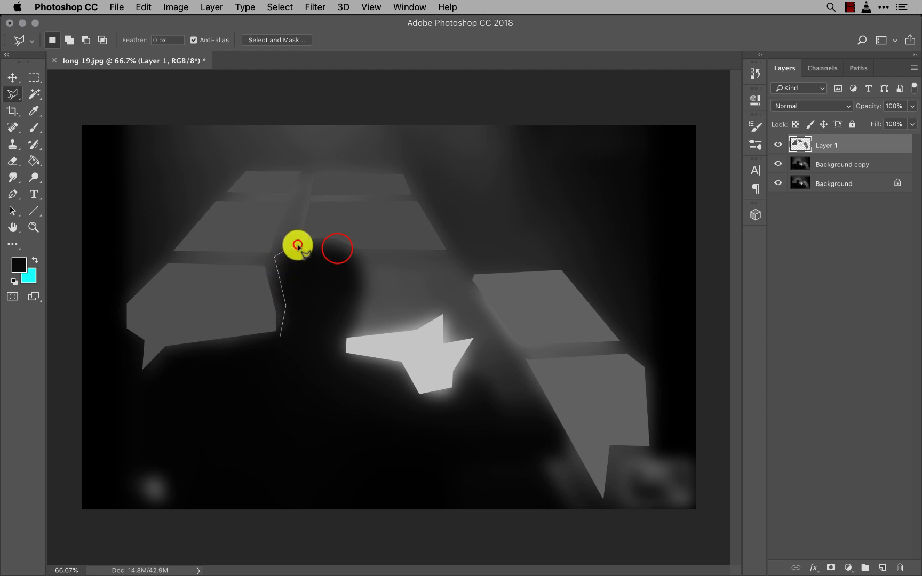
click(336, 248)
click(363, 269)
click(366, 292)
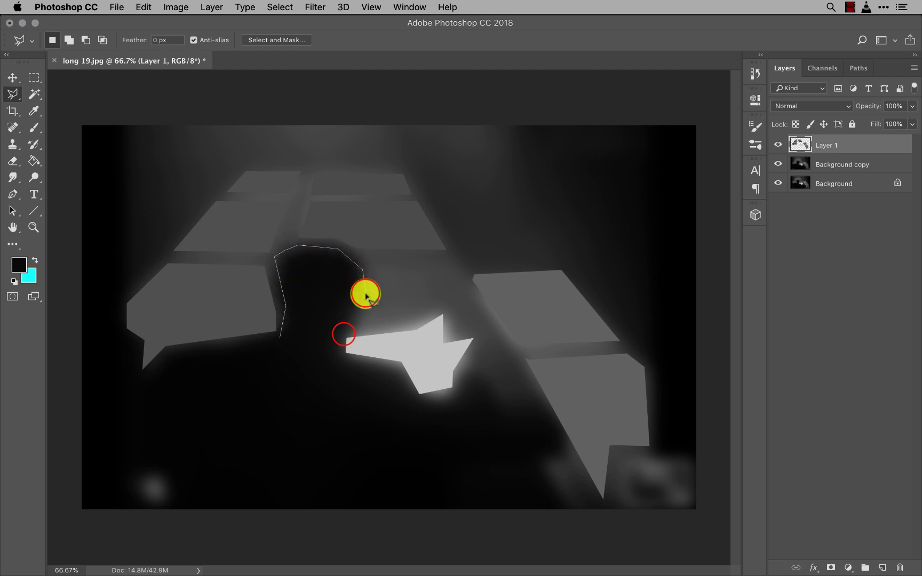
click(344, 335)
click(344, 354)
Continue the lasso outline of the silhouette beneath the bright central shape and around the arm beside it, down to the image's bottom edge.
click(397, 357)
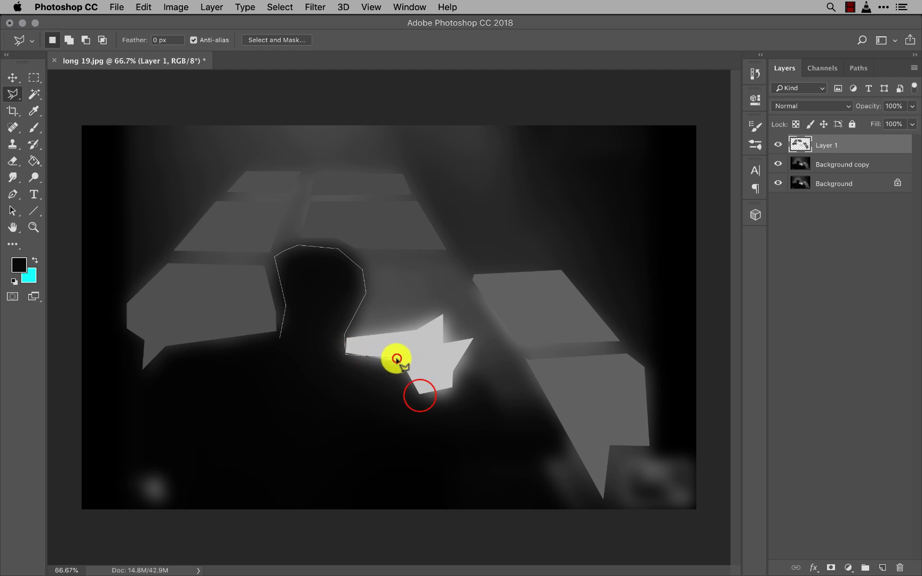
click(416, 396)
click(454, 386)
click(464, 374)
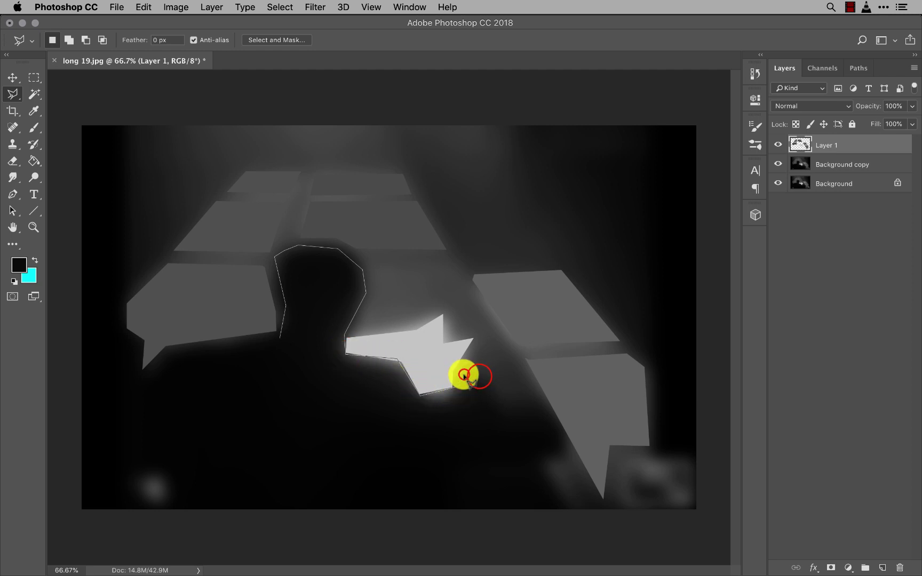
click(481, 377)
click(492, 398)
click(547, 406)
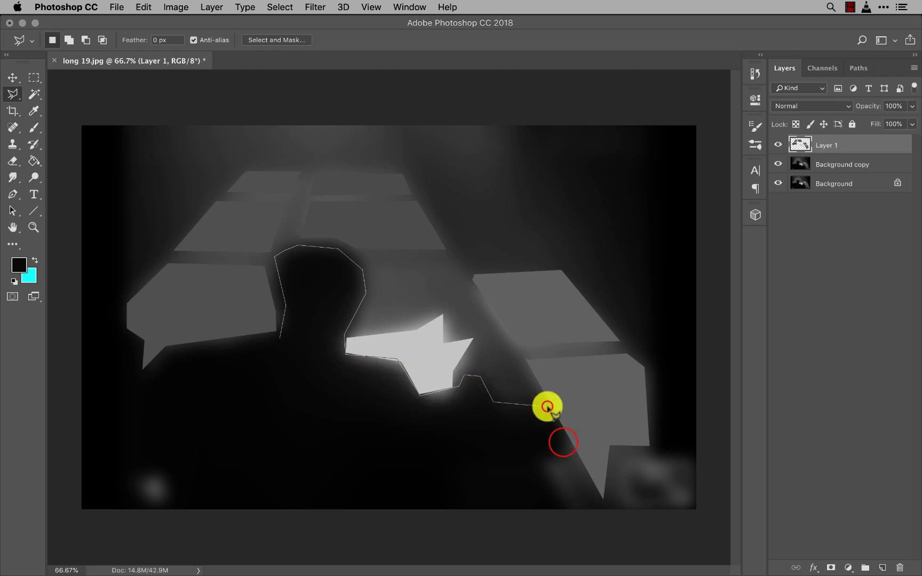
click(560, 439)
click(540, 457)
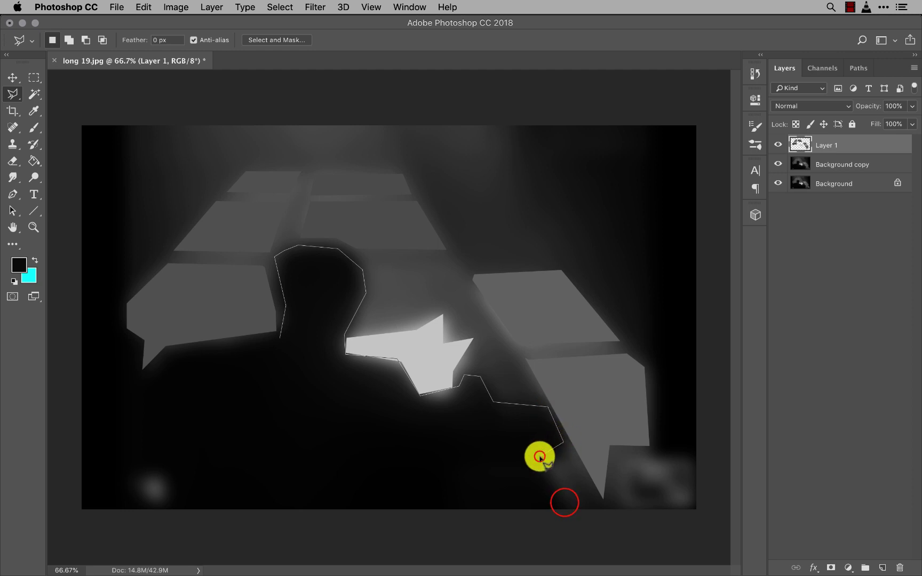
click(564, 502)
Close the silhouette outline along the bottom edge and the left shoulder, fill it with the sampled near-black, and deselect.
click(69, 509)
click(90, 395)
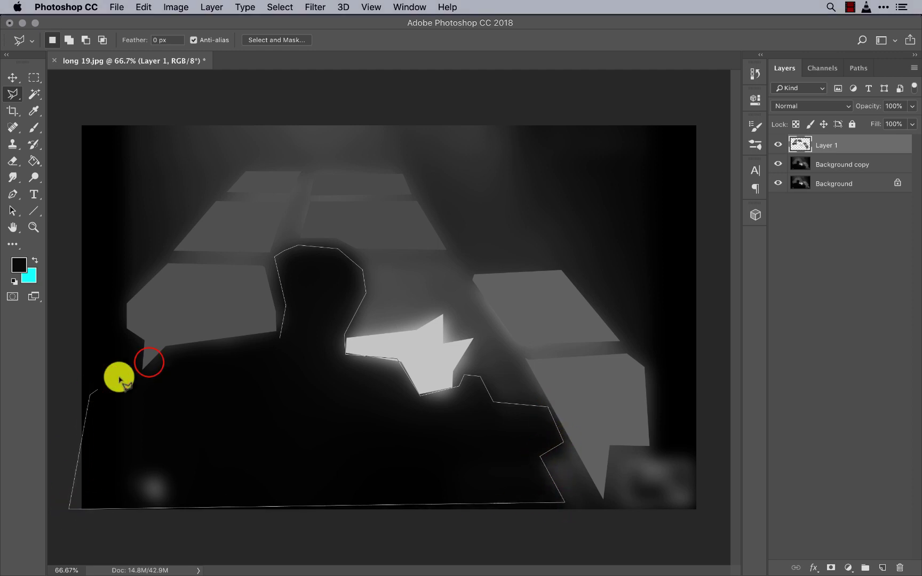
click(160, 345)
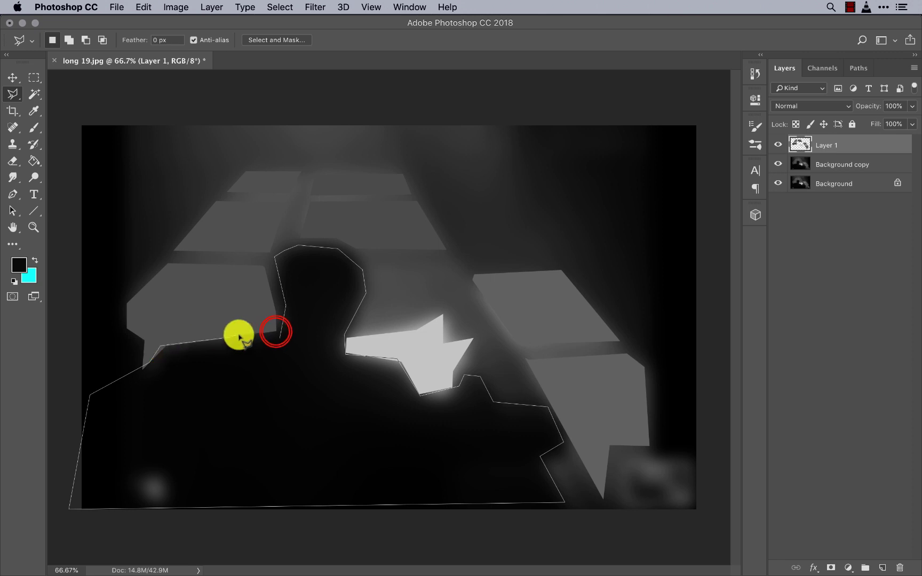
click(276, 332)
right_click(345, 490)
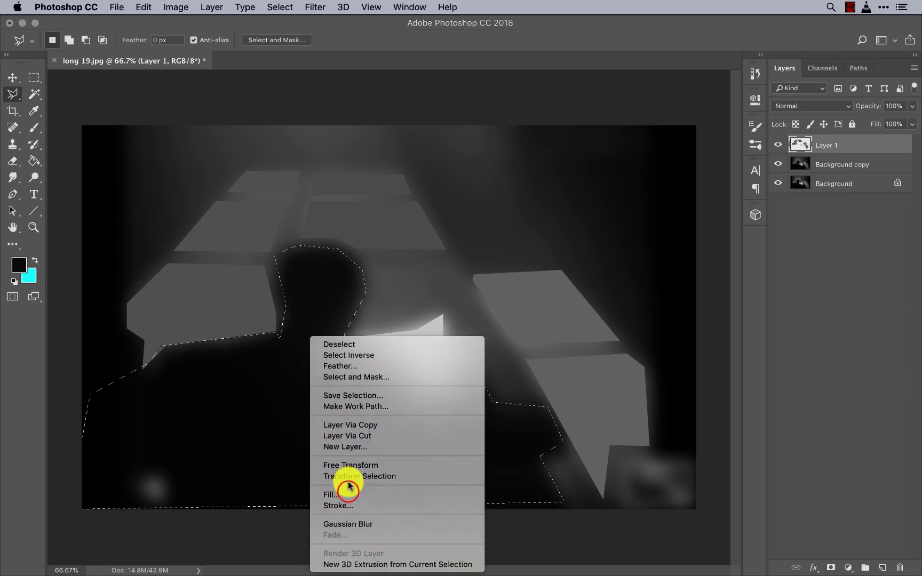
click(348, 490)
key(Return)
key(super+d)
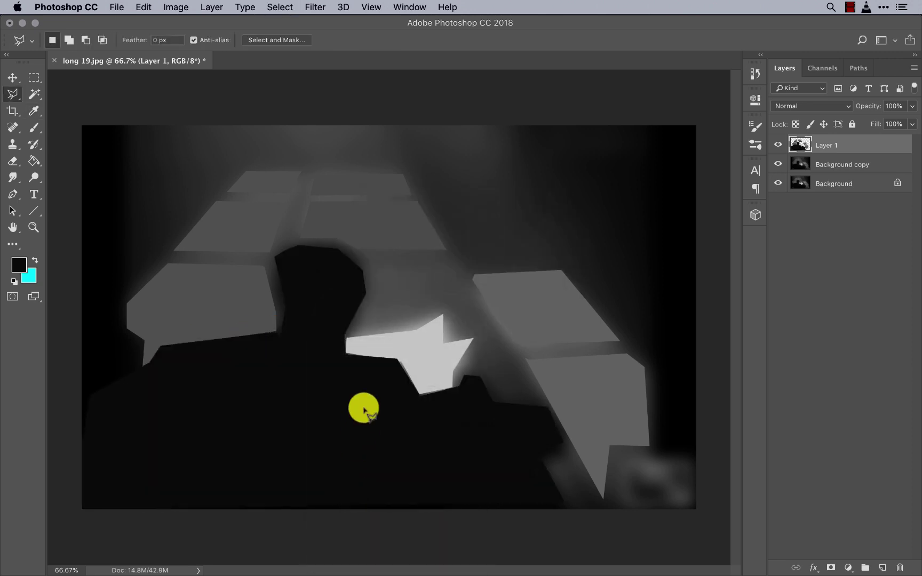
Save a JPEG copy of the image as long 22.jpg in the kane composition folder.
key(super+s)
click(468, 323)
key(j)
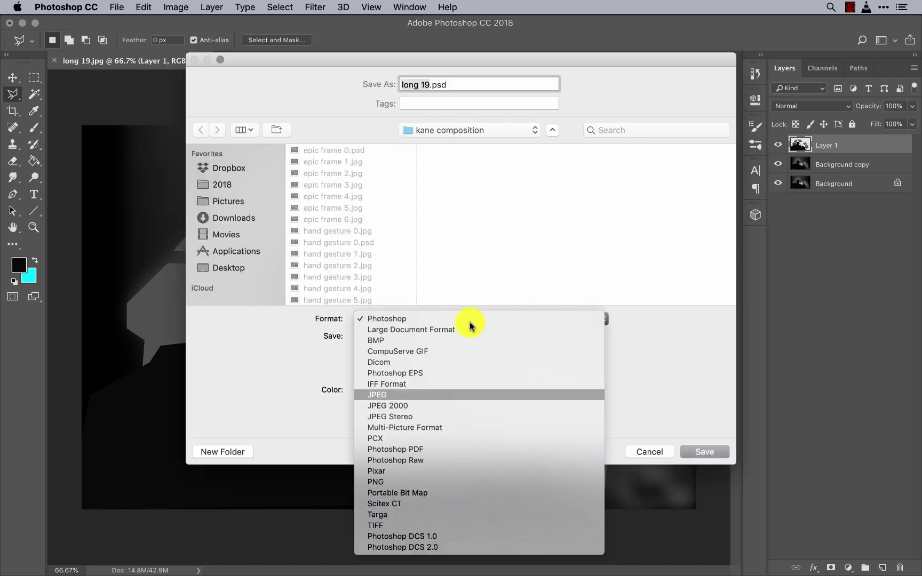
key(Return)
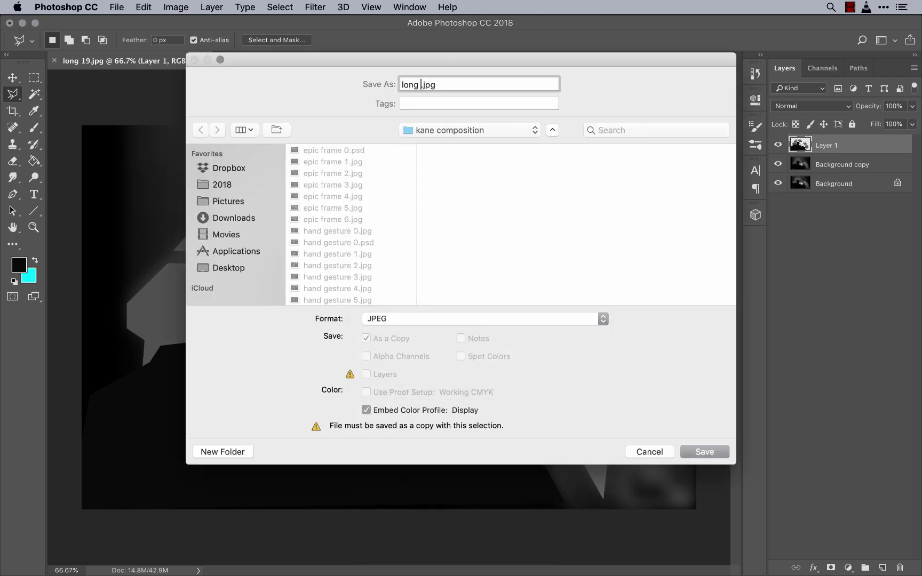
scroll(373, 301, down, 10)
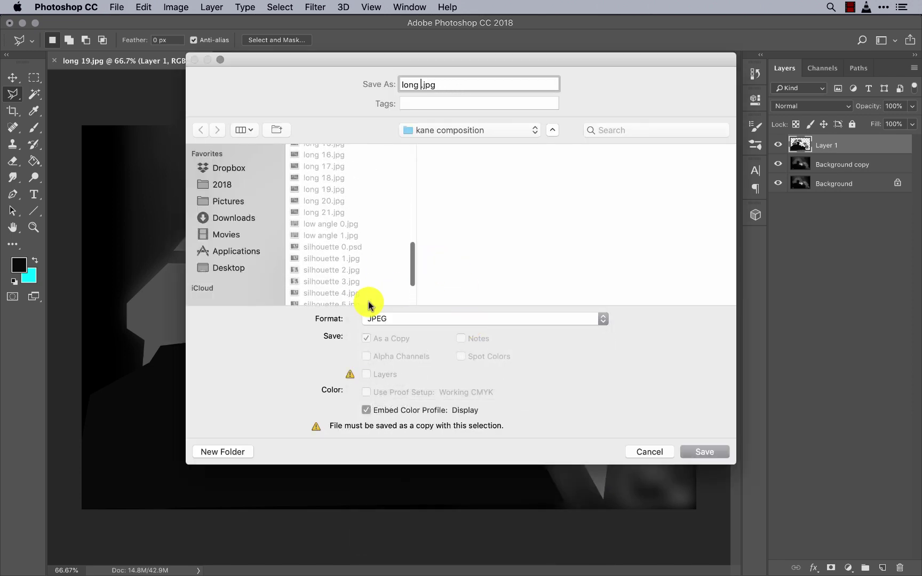
text(22)
key(Return)
key(Return)
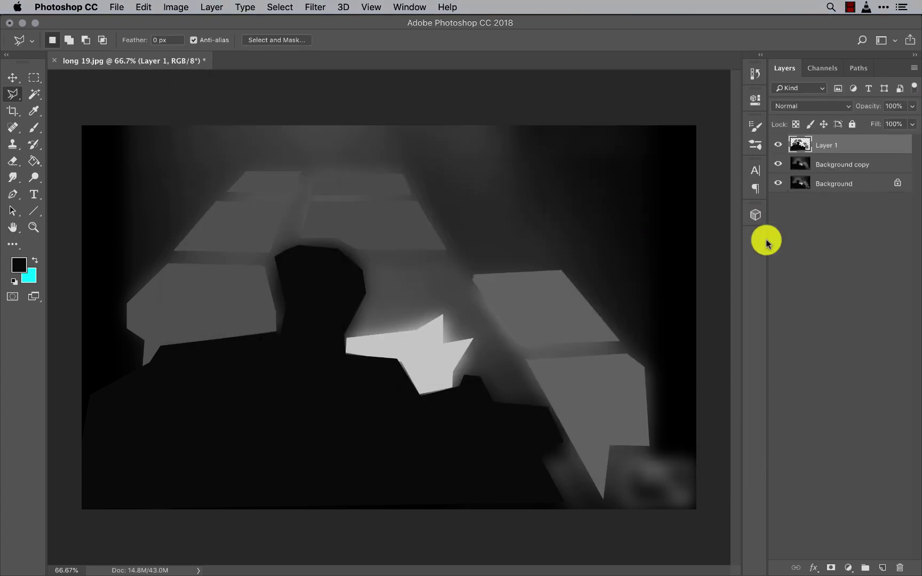
Switch to the WordPress post in Safari and add the line "More abstracted:" after the last image.
click(405, 532)
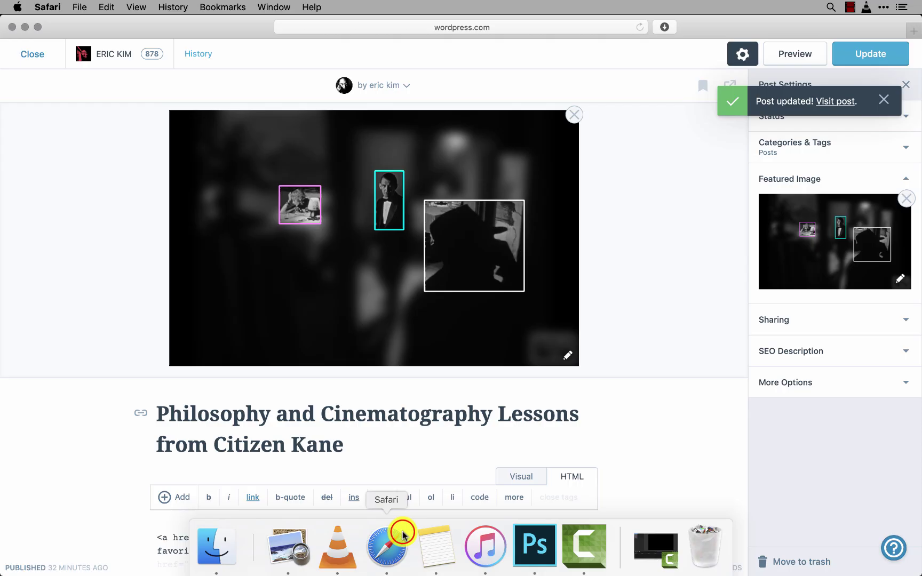
scroll(504, 333, down, 20)
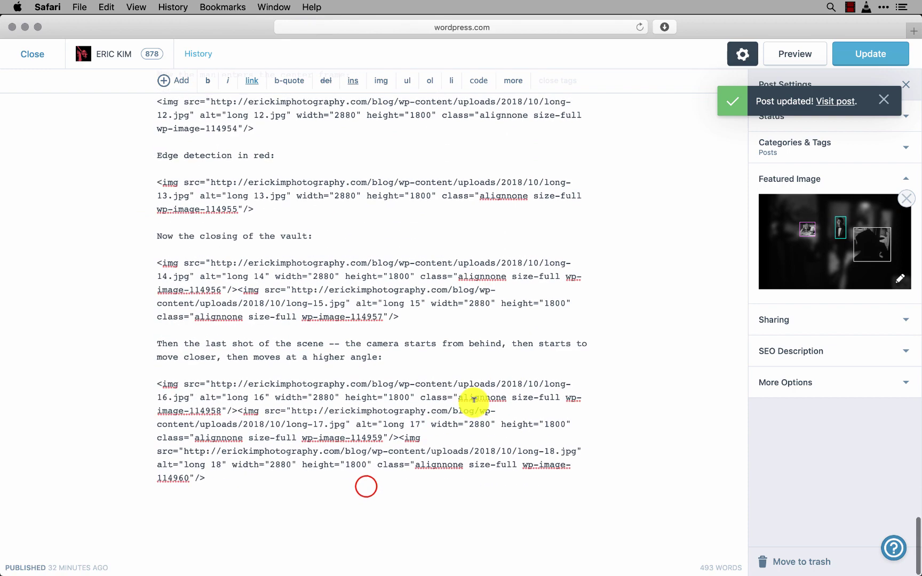
click(366, 485)
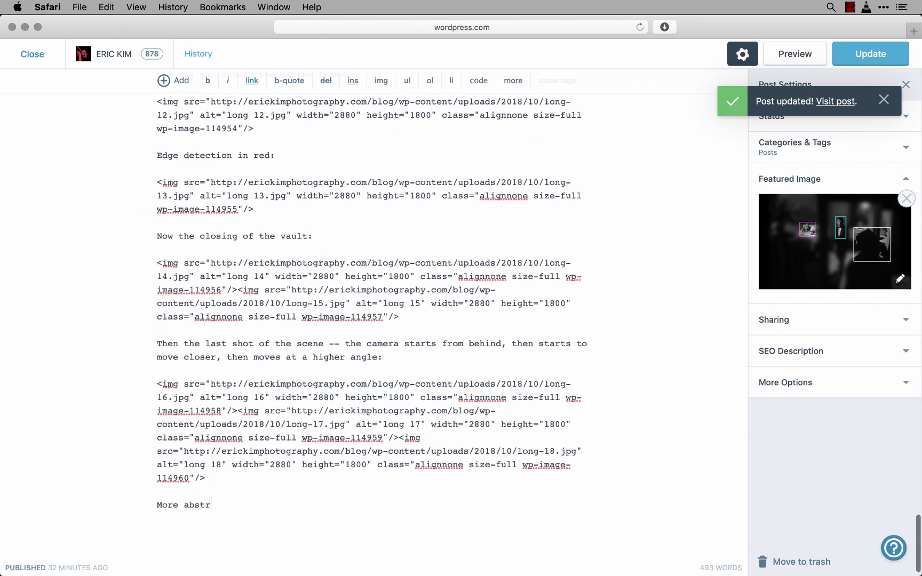
key(super+Tab)
key(super+Tab)
Upload long 20.jpg, long 21.jpg and long 22.jpg from the kane composition folder to the post, with the Individual Images layout.
mouse_move(336, 544)
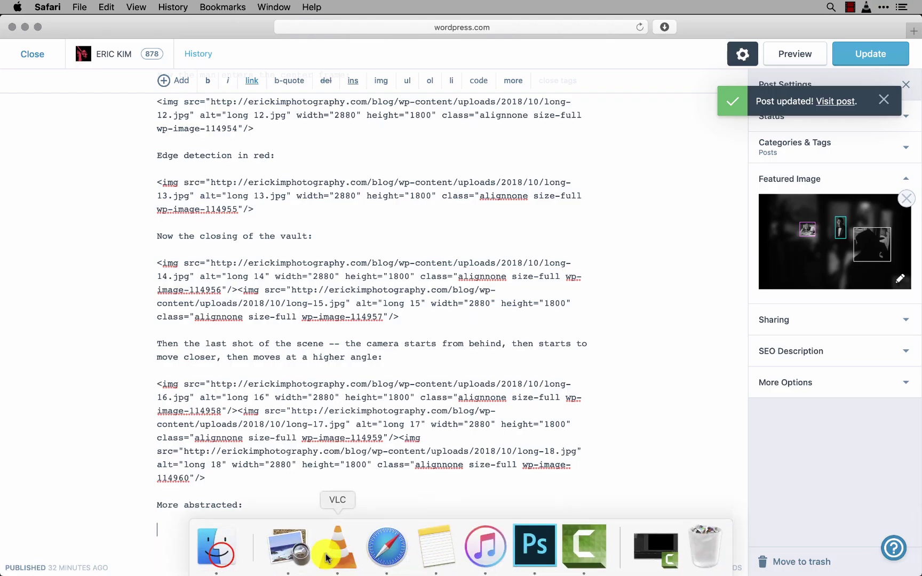
click(216, 546)
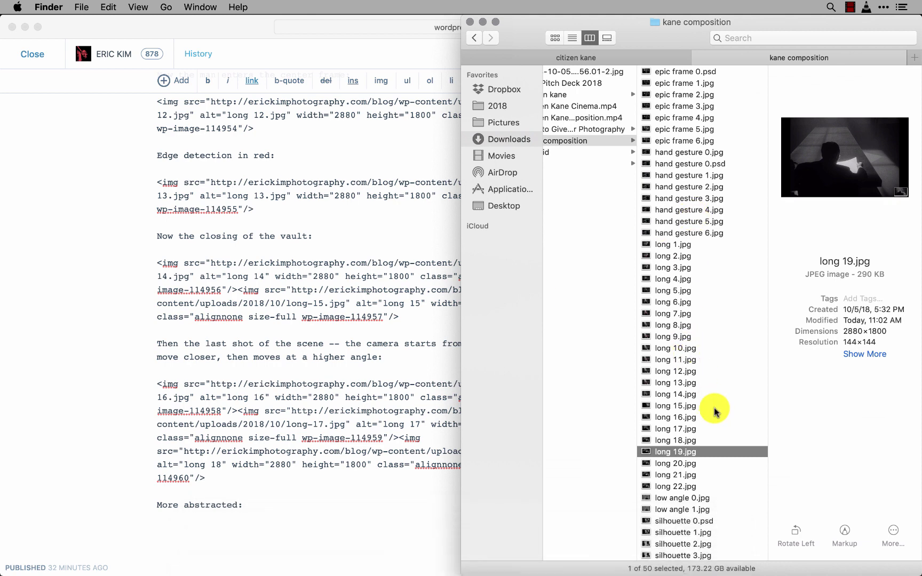
drag(690, 464, 368, 509)
click(763, 525)
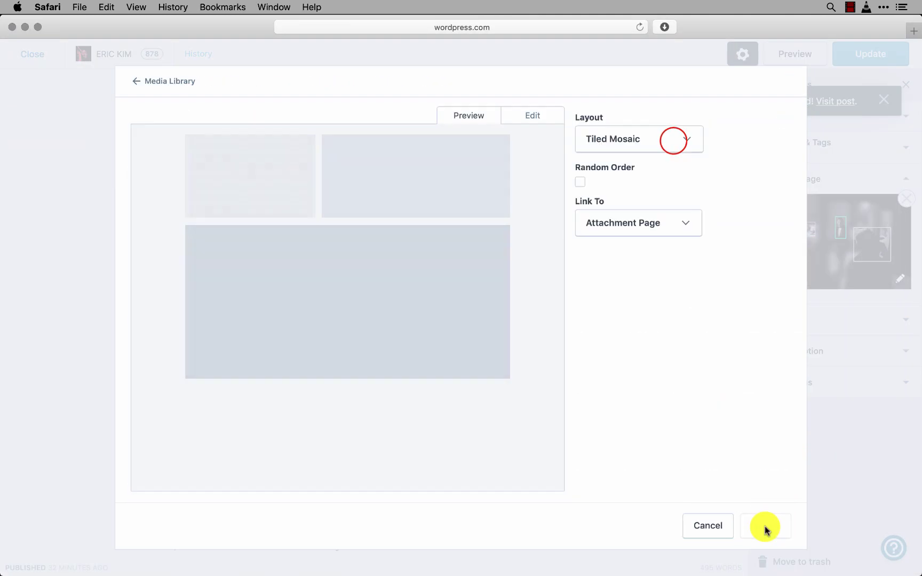
click(681, 141)
click(648, 171)
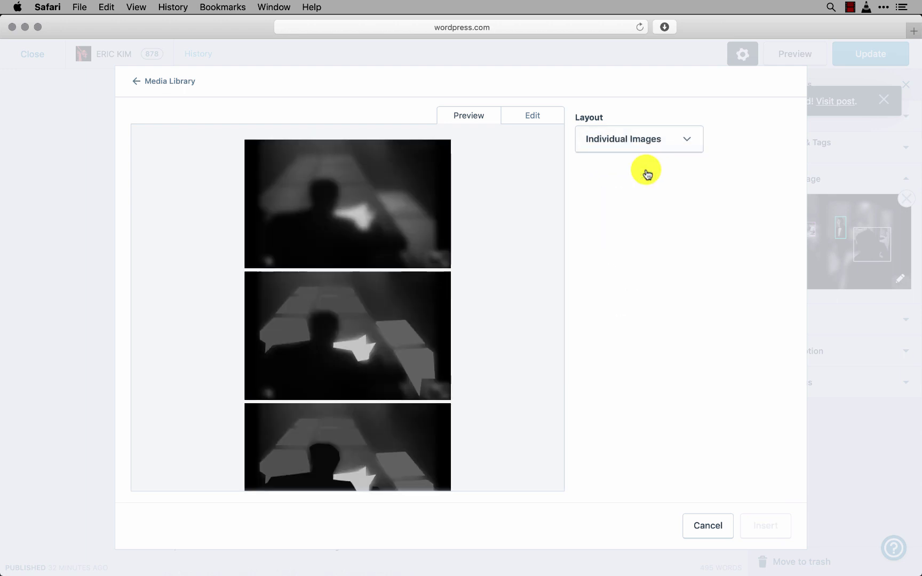
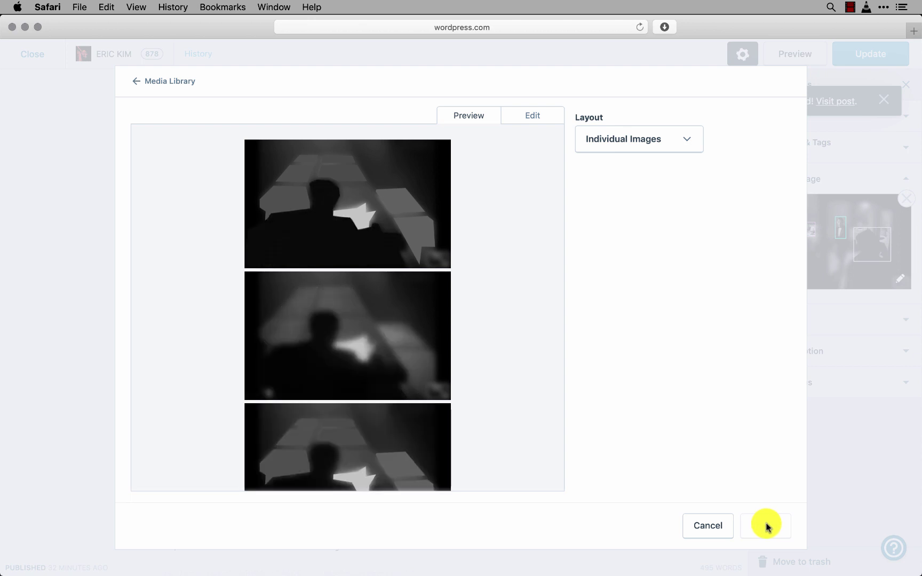
Open the blog's Cinematography page at /blog/cinema/ in a new browser tab.
key(super+t)
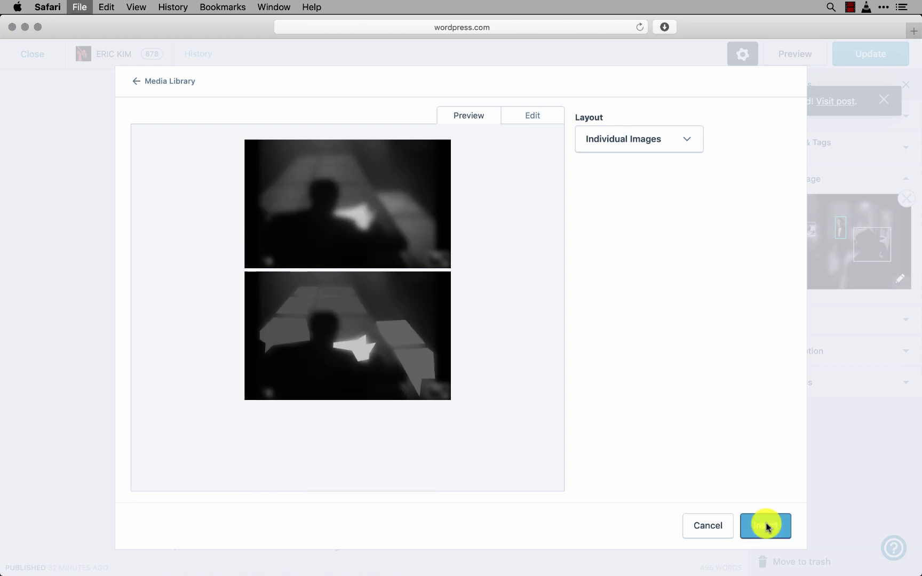
text(erickimphotography.com/blog/c)
text(stream)
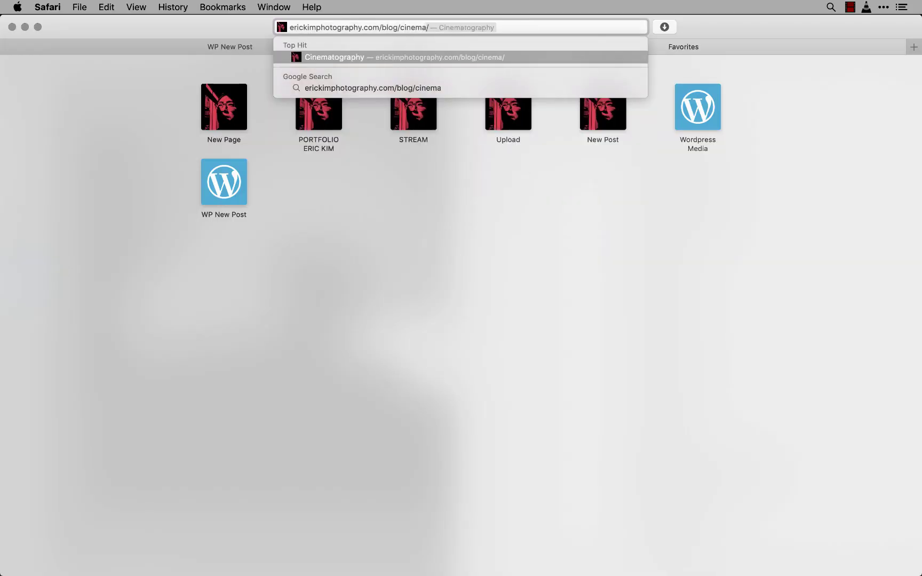
Insert the uploaded images into the post and prefix its title with "Part 1: ".
click(769, 528)
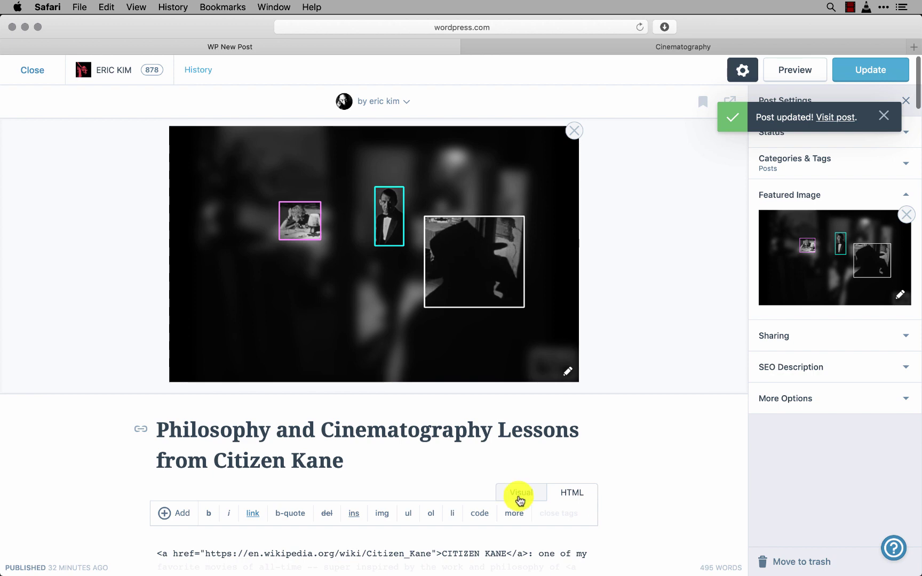
scroll(520, 500, down, 10)
scroll(520, 501, up, 15)
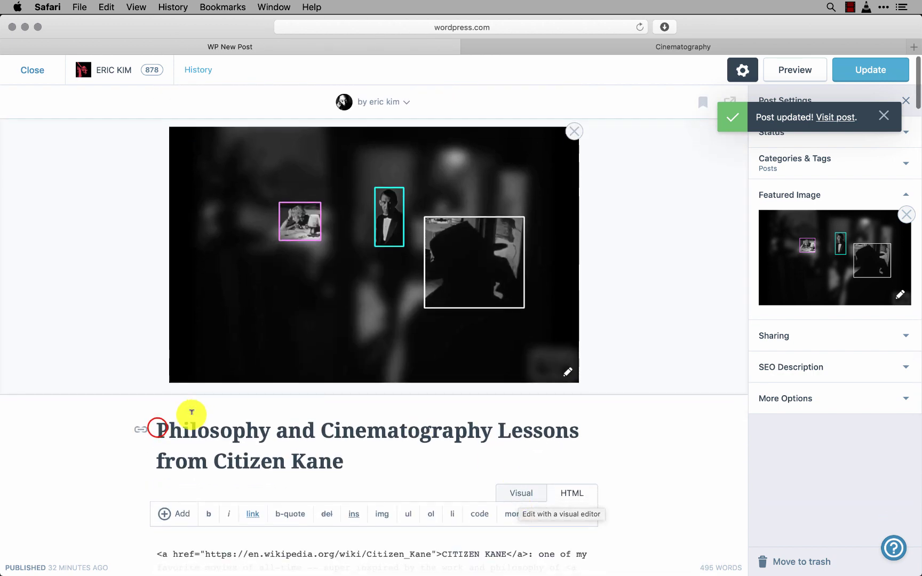
click(157, 427)
text(Part 1:)
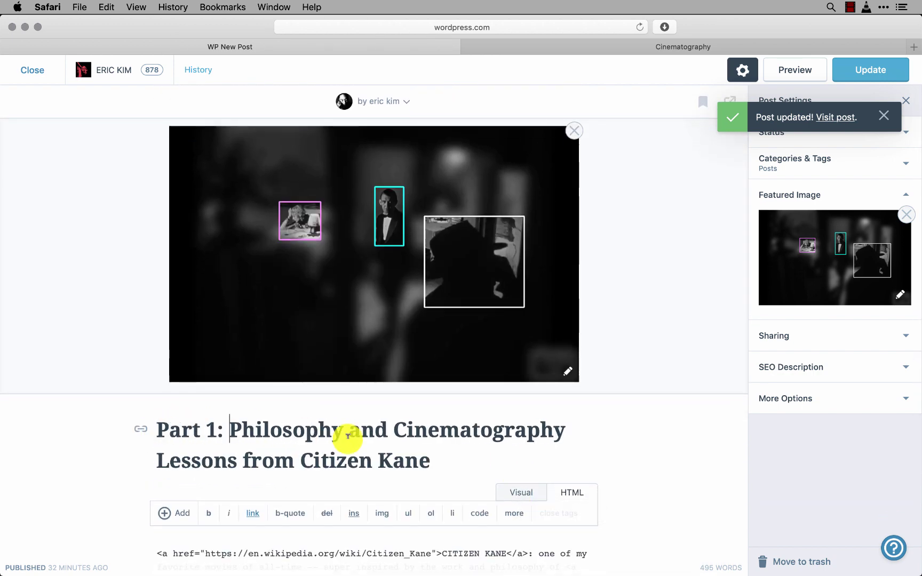
scroll(349, 438, down, 8)
scroll(349, 438, down, 15)
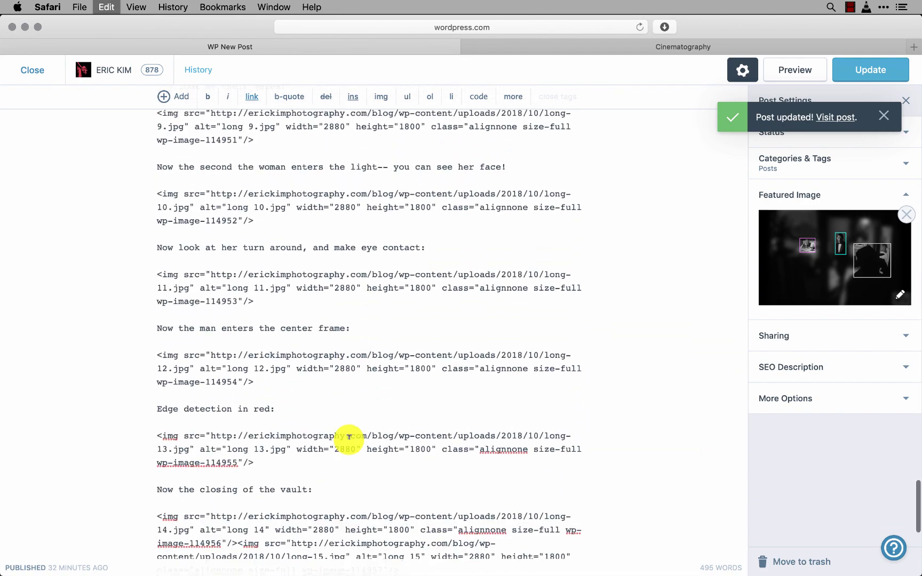
Open the blog's Cinematography page for editing in WordPress.
key(ctrl+Tab)
scroll(337, 350, down, 20)
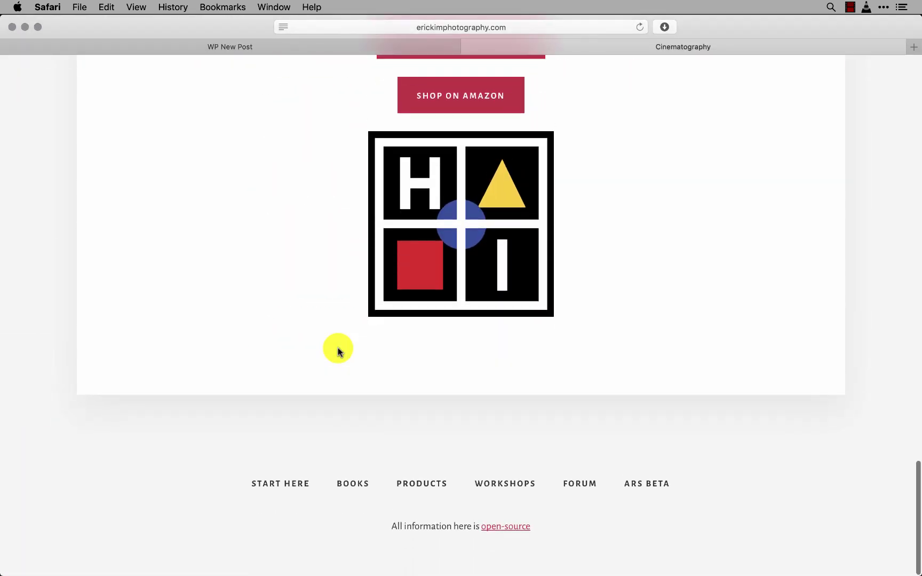
scroll(309, 314, up, 3)
click(265, 162)
scroll(498, 218, up, 15)
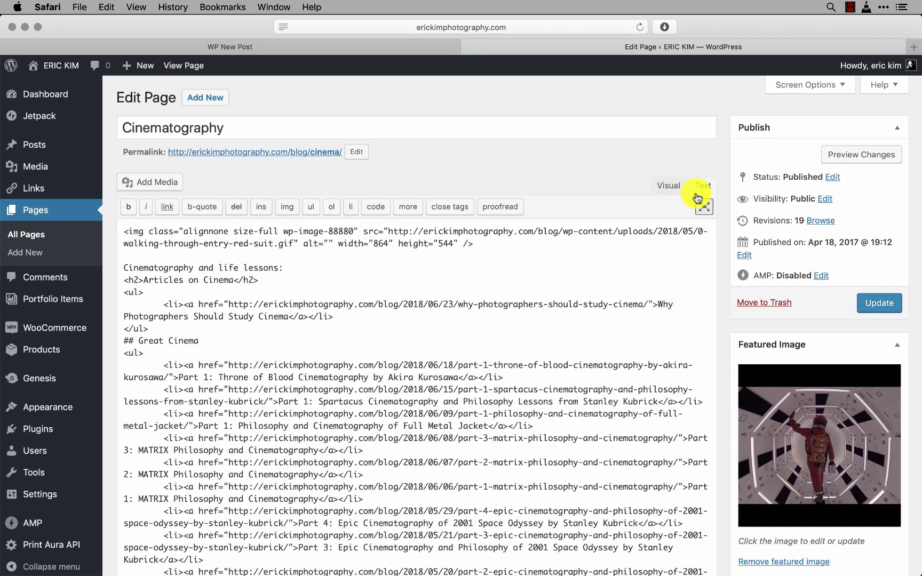
Add the heading "## Citizen Kane" on its own line beneath "Cinematography and life lessons:", with blank lines around it.
click(358, 266)
key(Return)
key(Return)
key(Return)
key(Up)
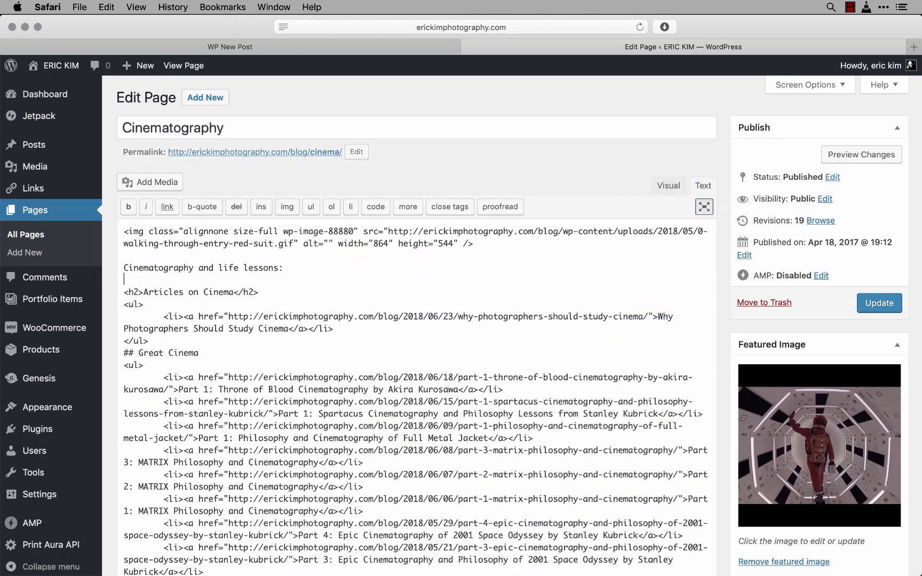
key(Return)
key(Up)
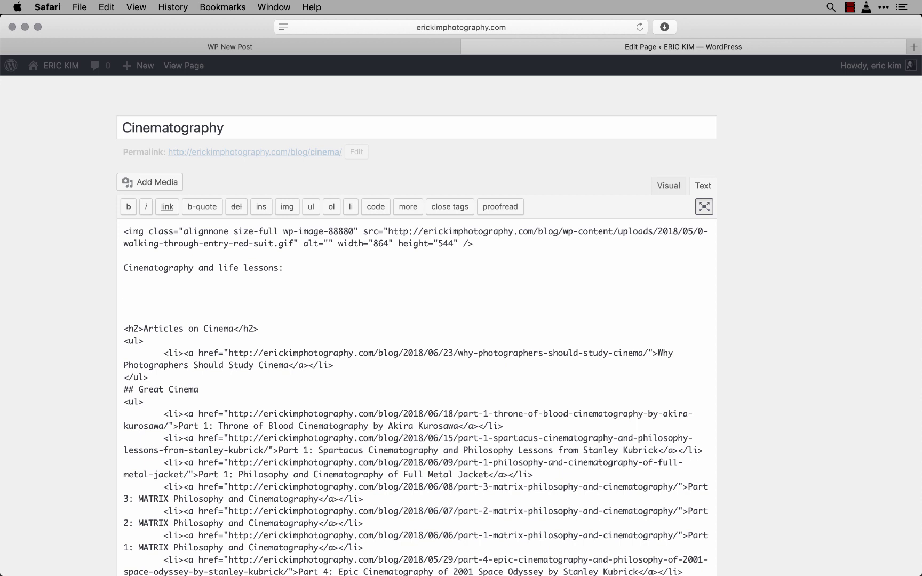
text(## CITIZEN KANE)
key(Return)
key(Return)
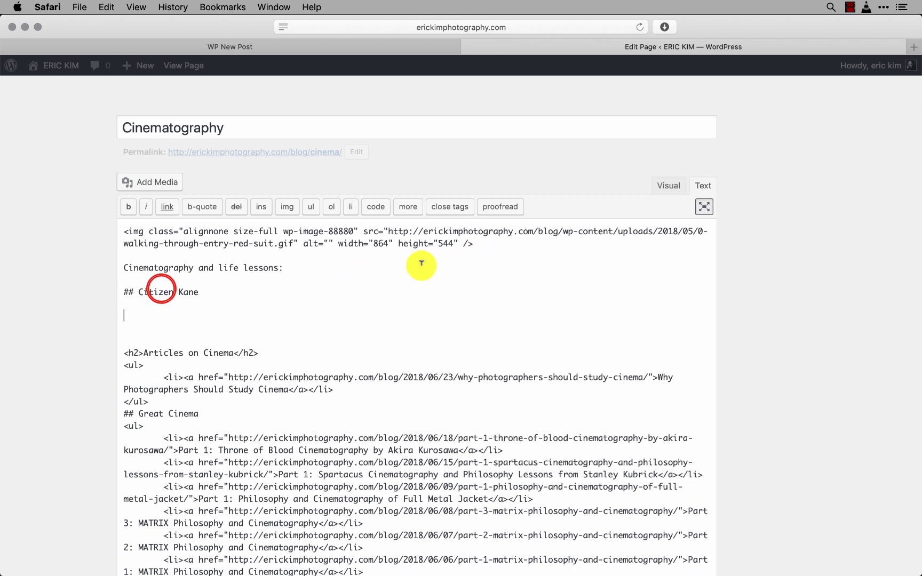
Change the new heading to "## CITIZEN KANE:" and add "Part 1: Philosophy and Cinematography Lessons from Citizen Kane" below it.
click(162, 288)
drag(161, 289, 198, 292)
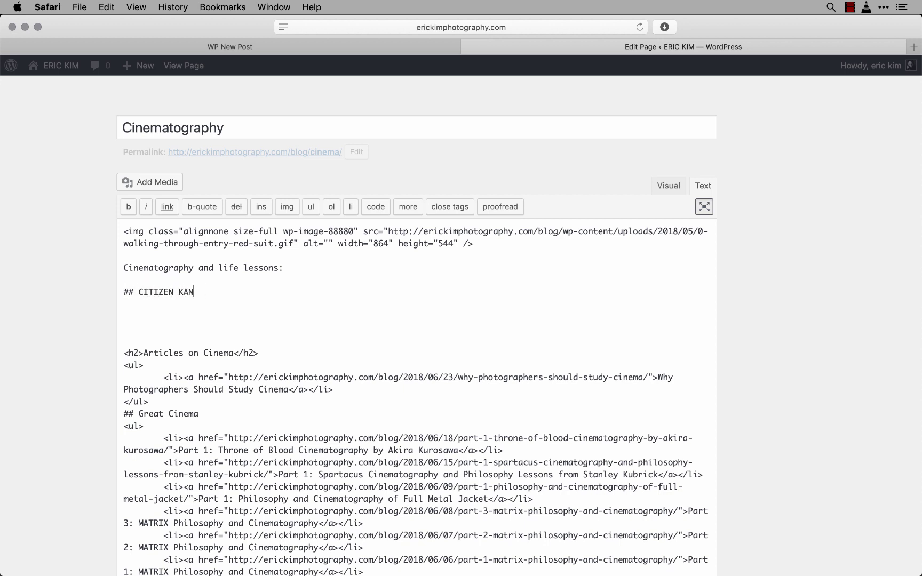
text(E:)
key(Return)
key(Return)
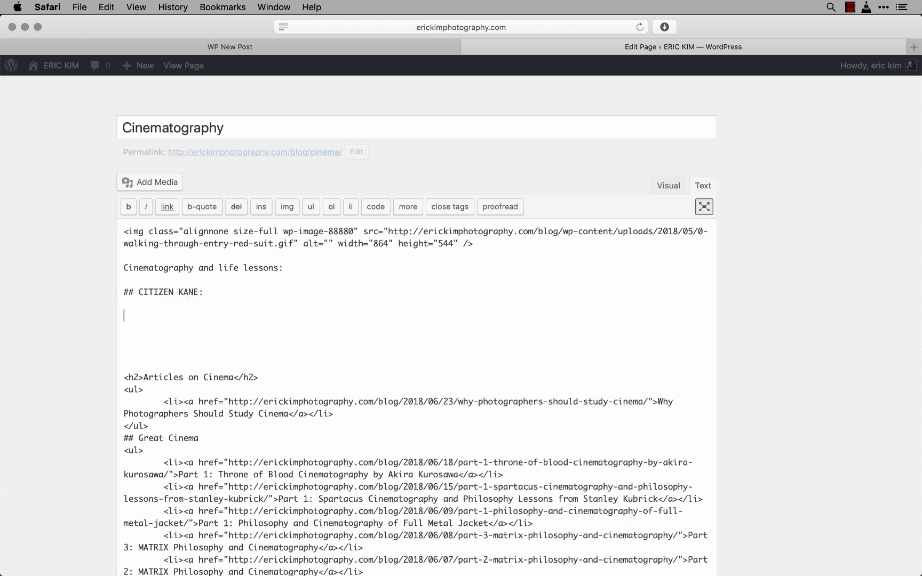
text(Part 1: Philosophy and Cinematography Lessons from Citizen Kane)
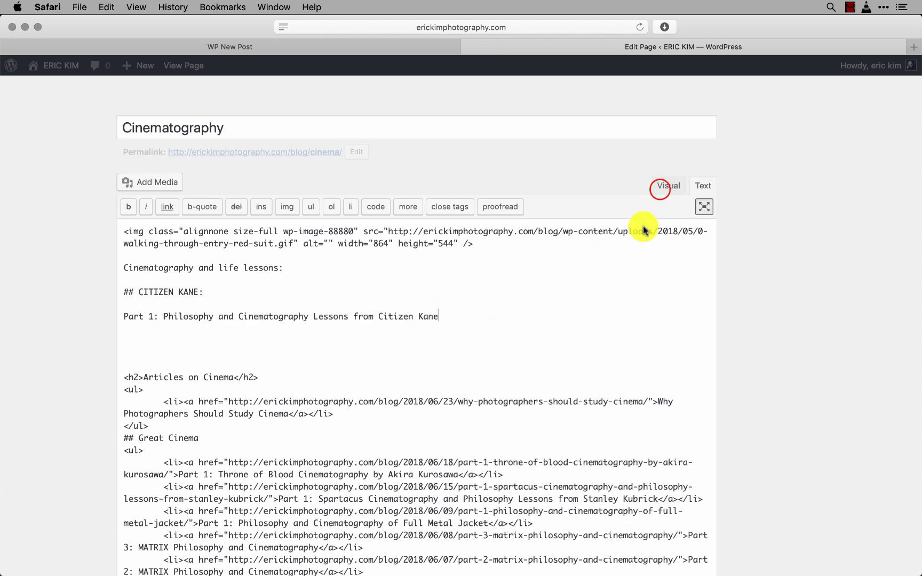
Try to link the "Part 1: Philosophy and Cinematography Lessons from Citizen Kane" line in the visual editor, searching for "part".
click(660, 188)
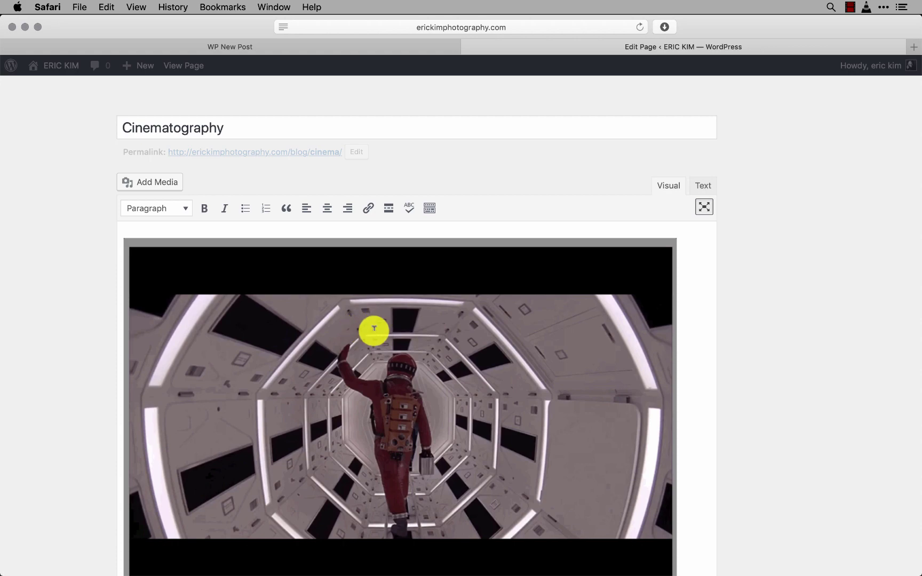
scroll(373, 329, down, 10)
drag(440, 254, 100, 252)
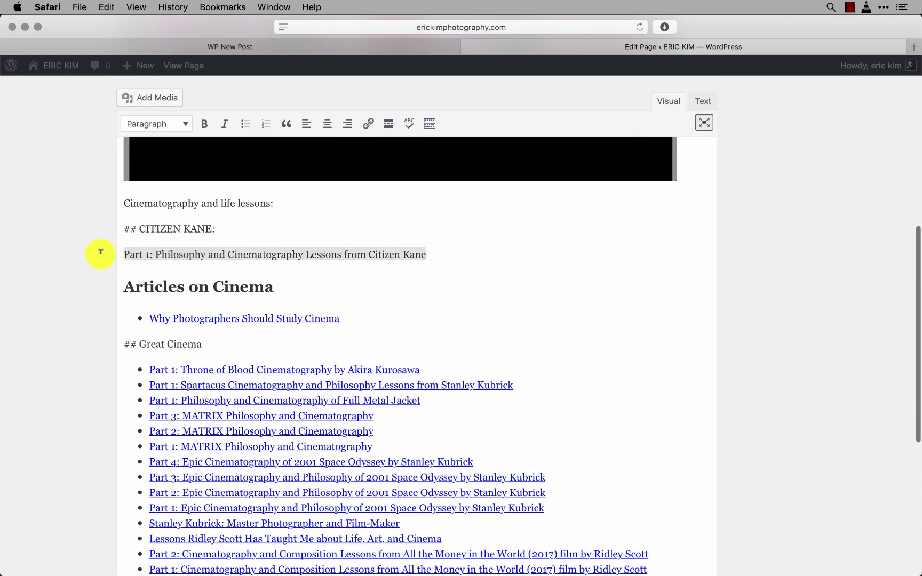
key(super+k)
text(part)
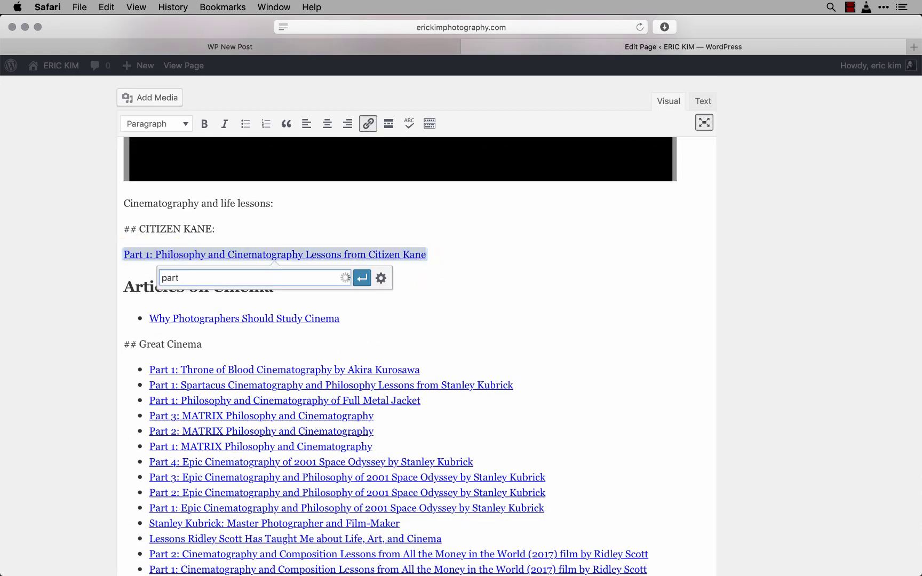
key(Escape)
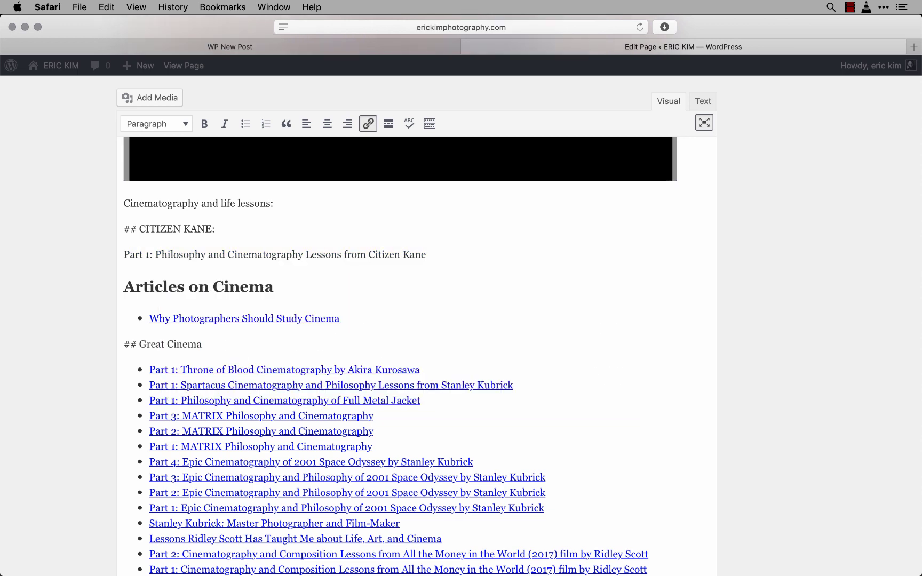